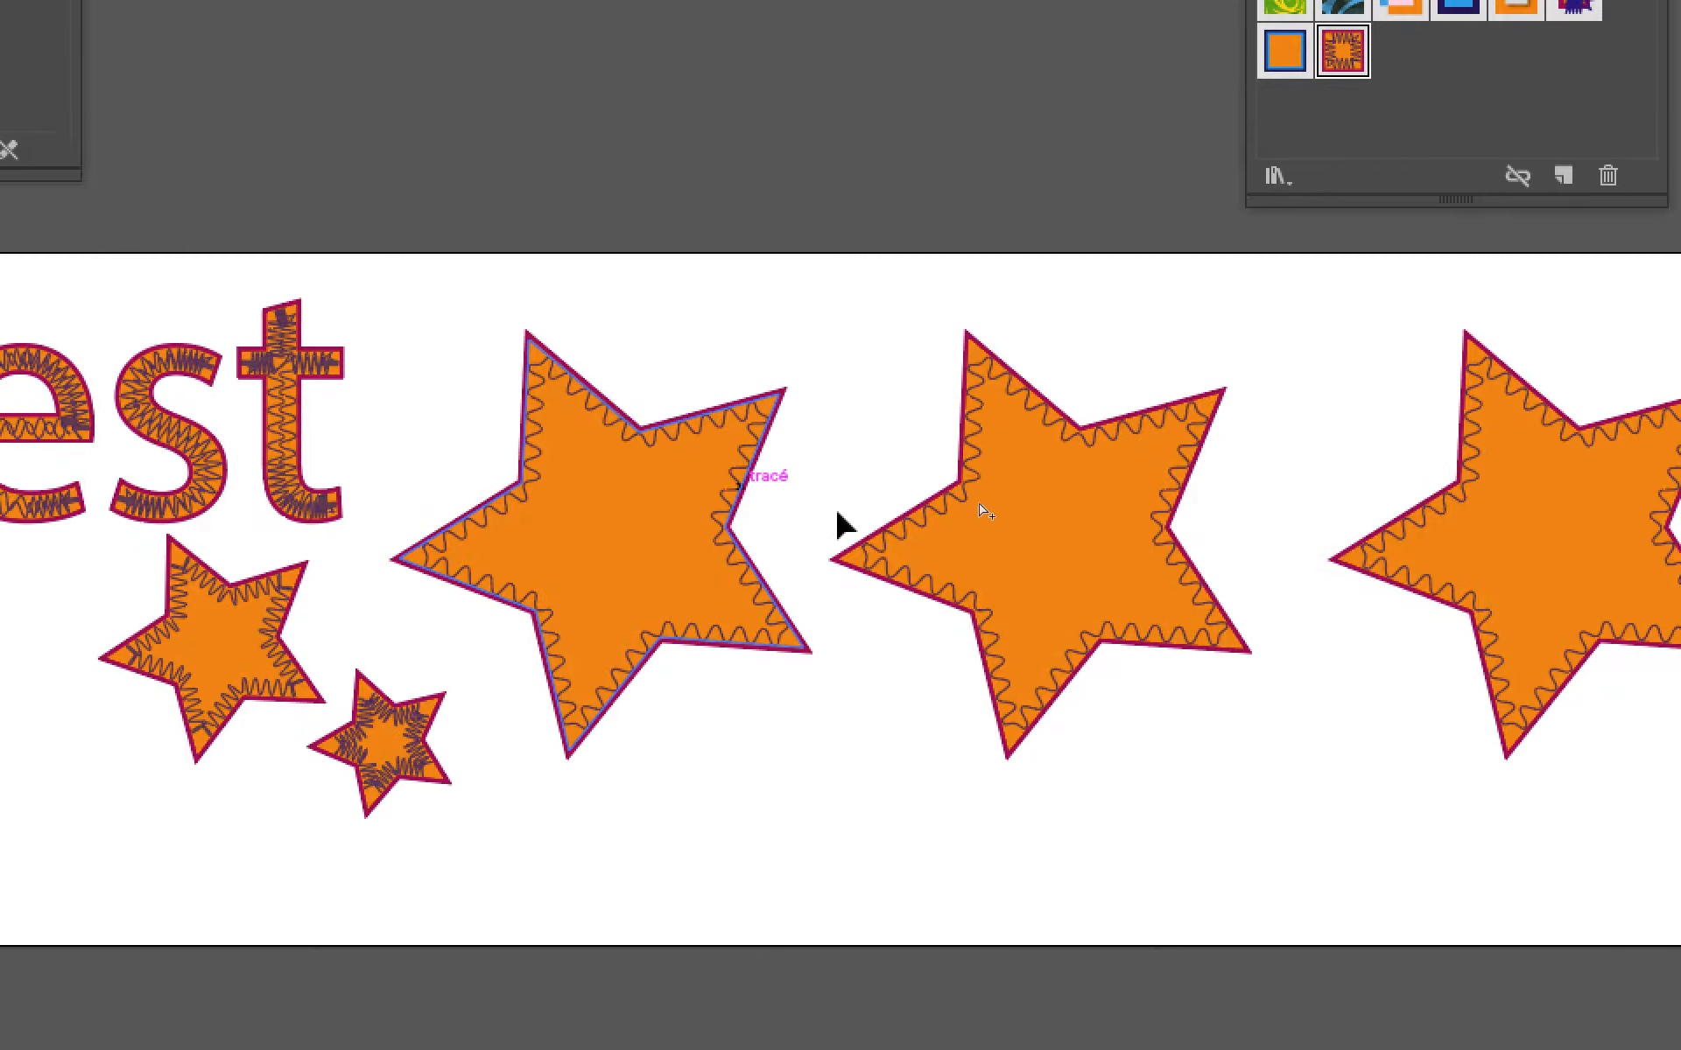
Step: Show the appearance attributes of the middle large orange star and set its fill to green
click(1138, 564)
click(569, 10)
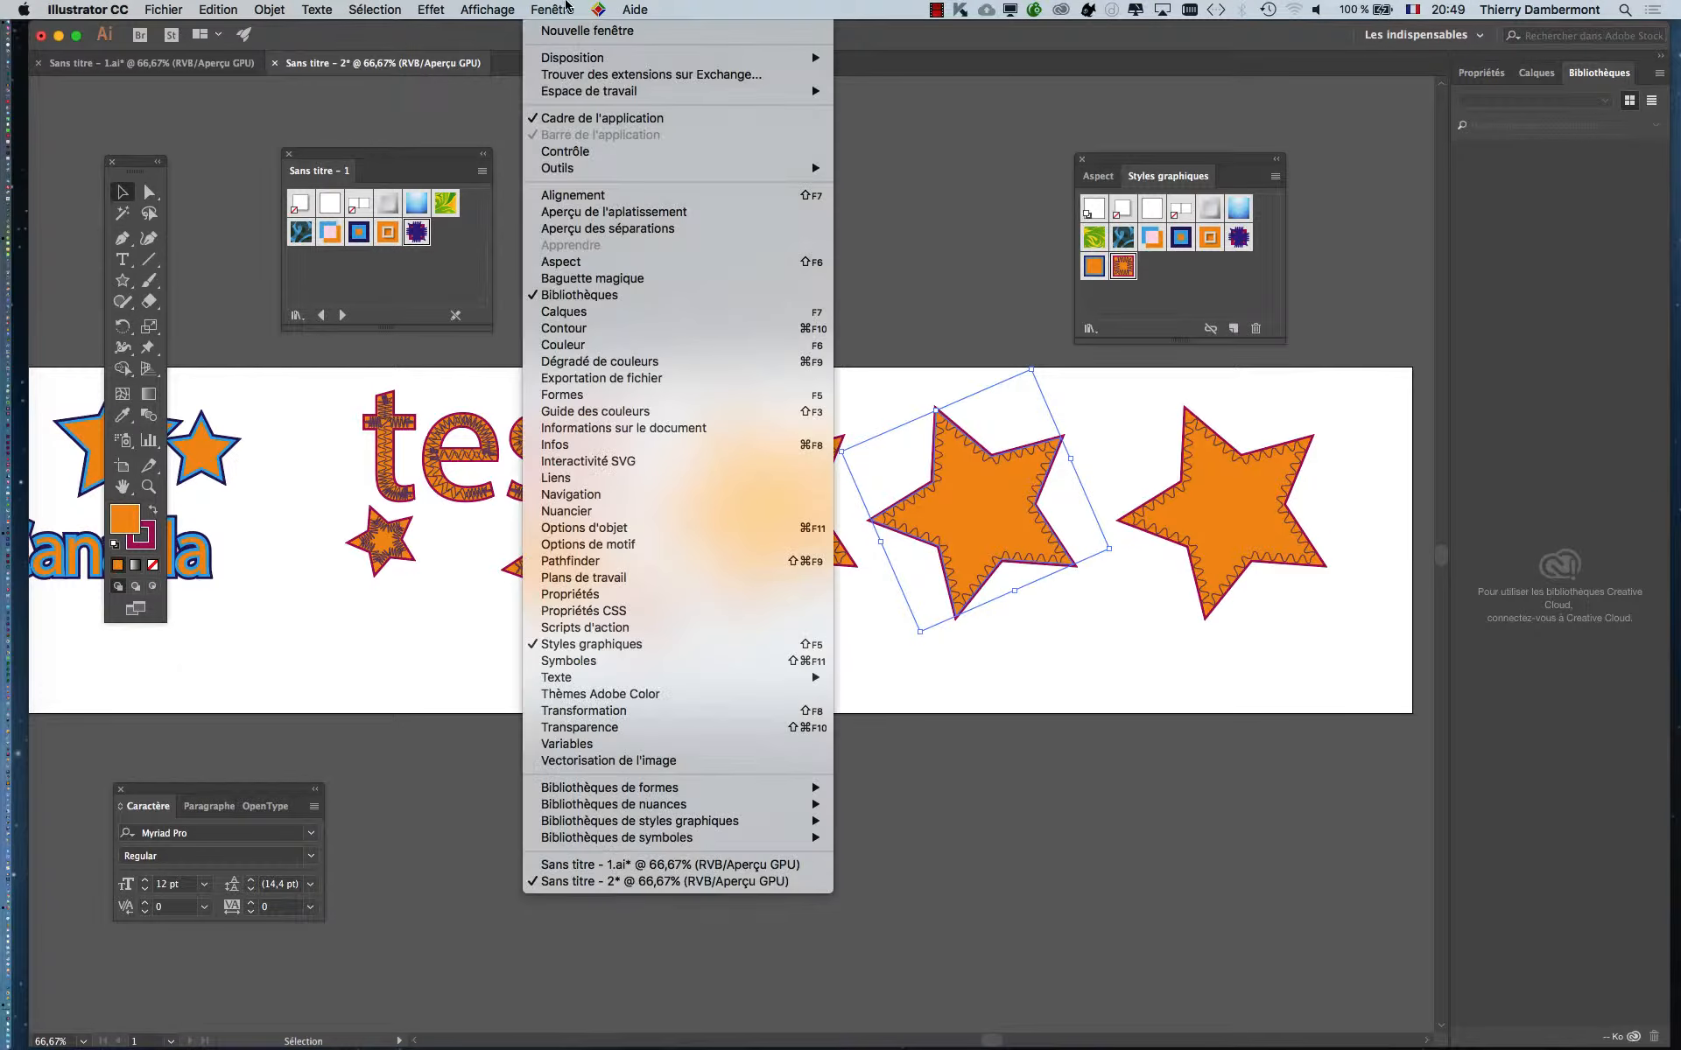
click(618, 263)
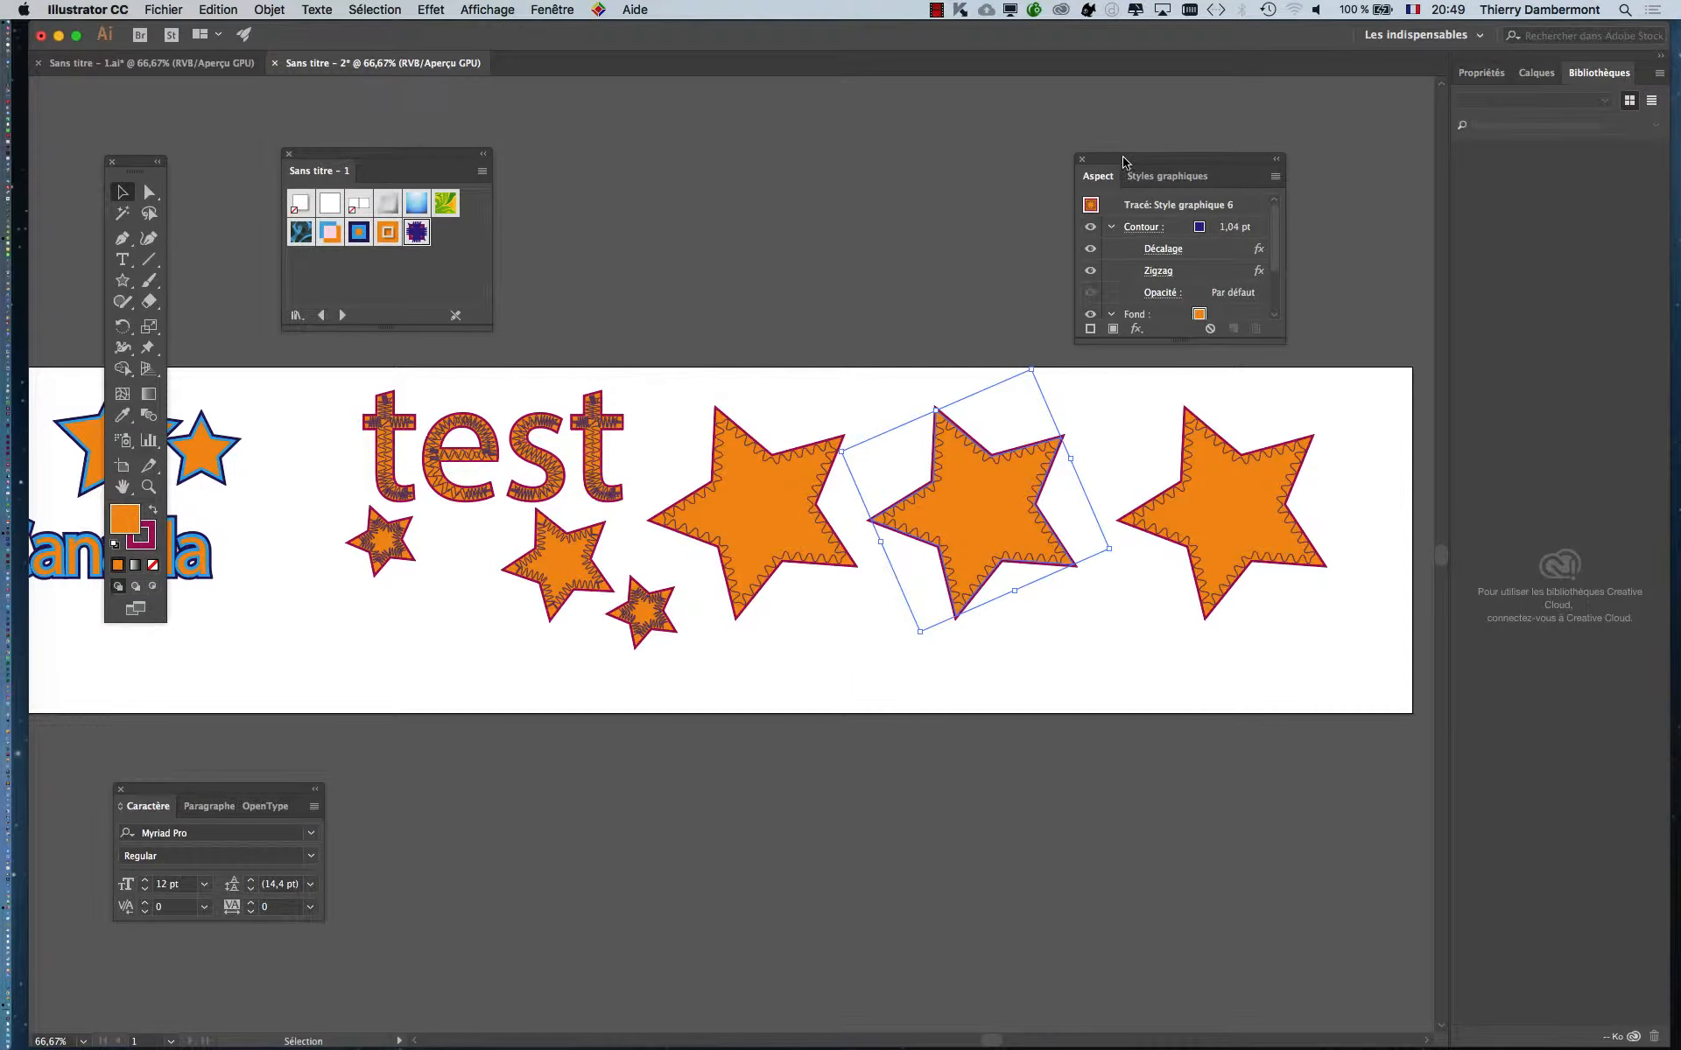
drag(1124, 162, 539, 353)
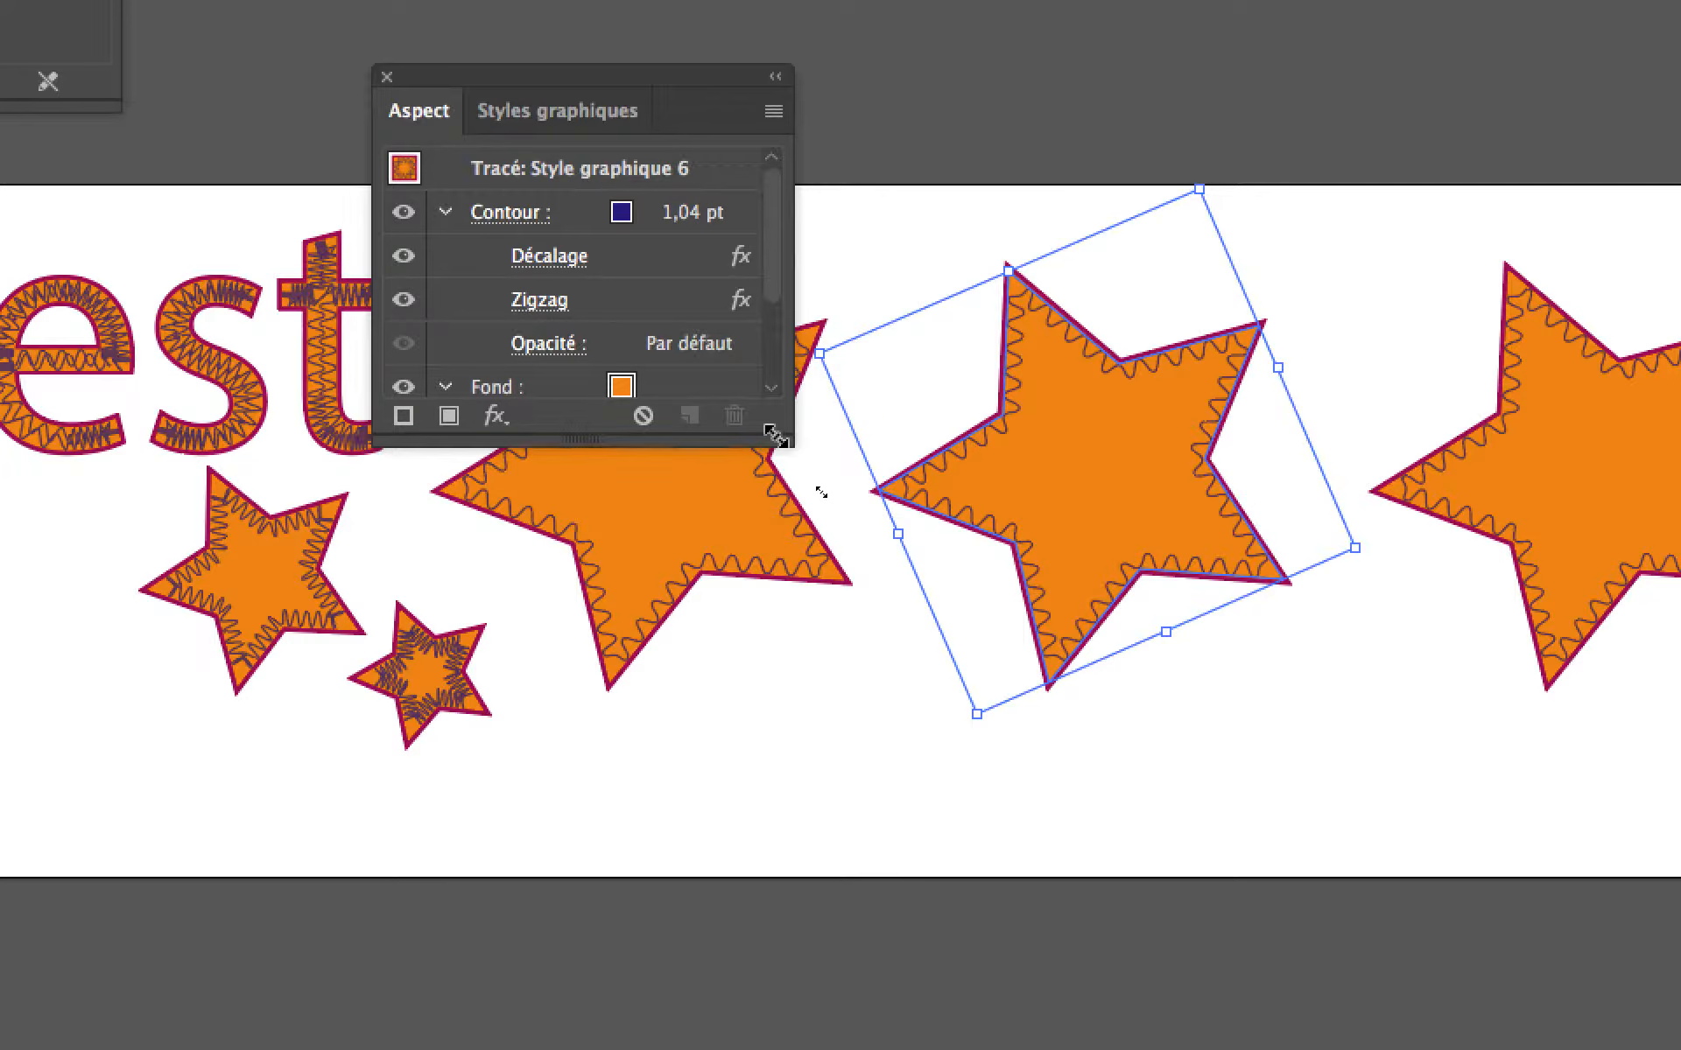
drag(775, 435, 791, 679)
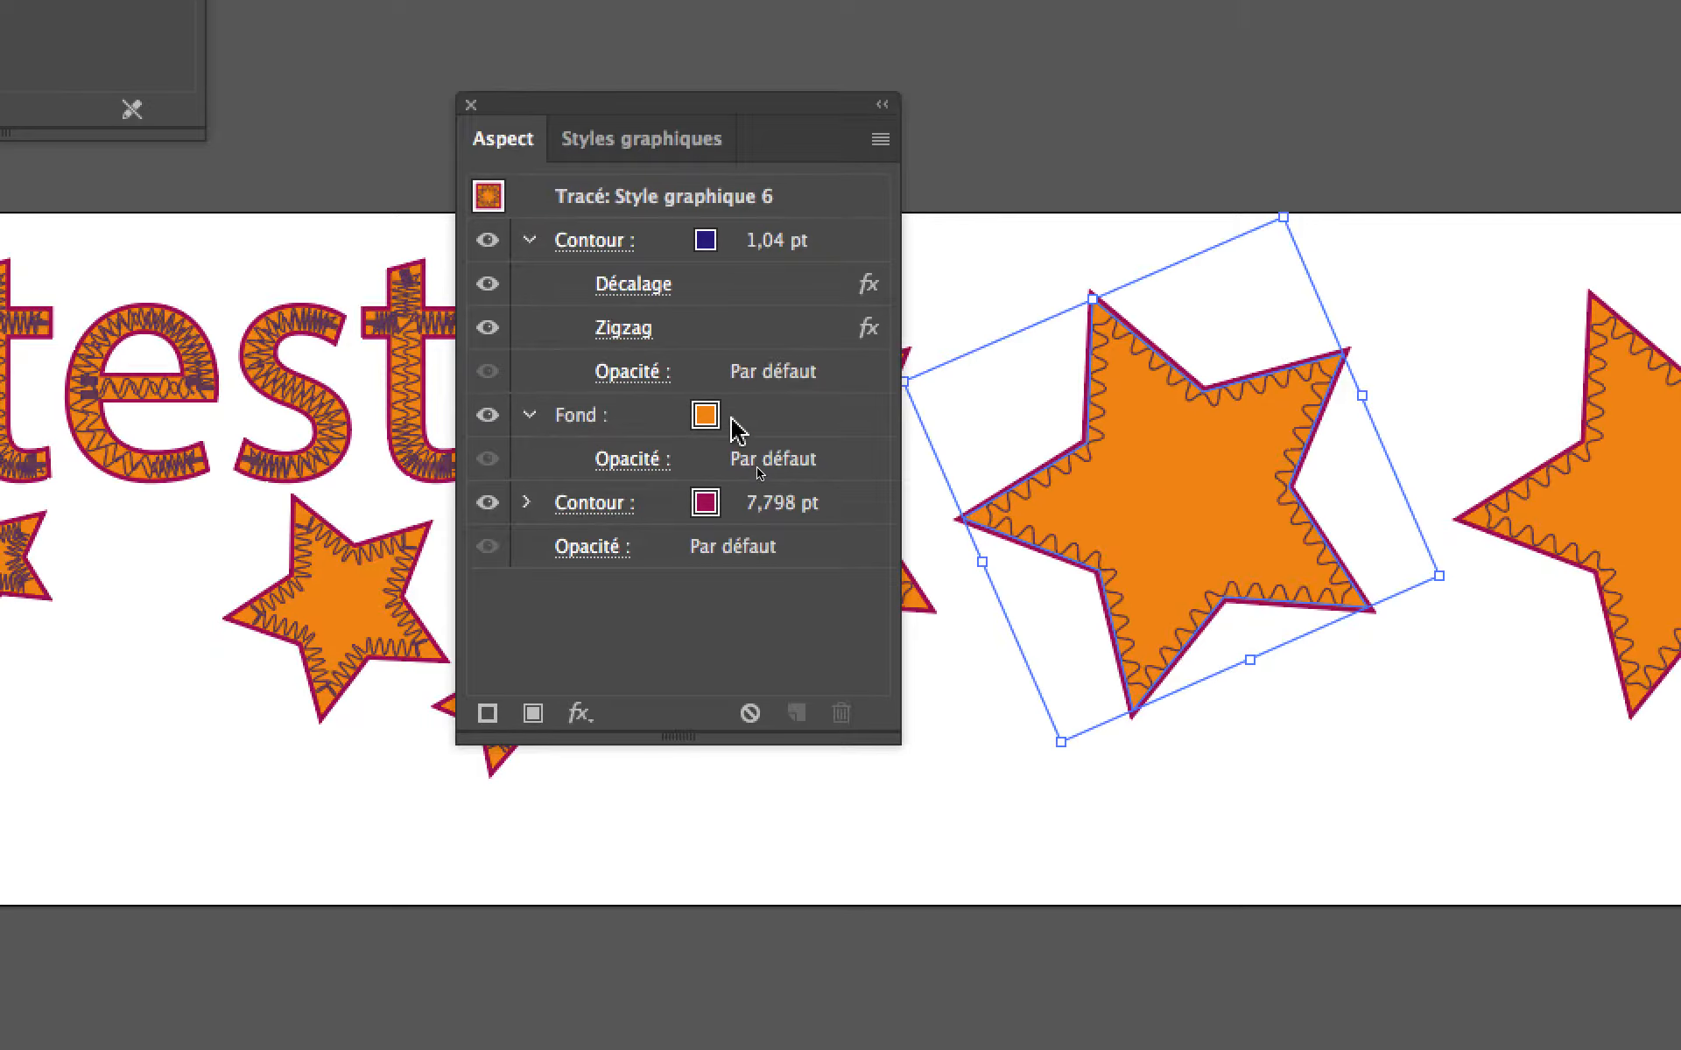
click(705, 415)
click(513, 477)
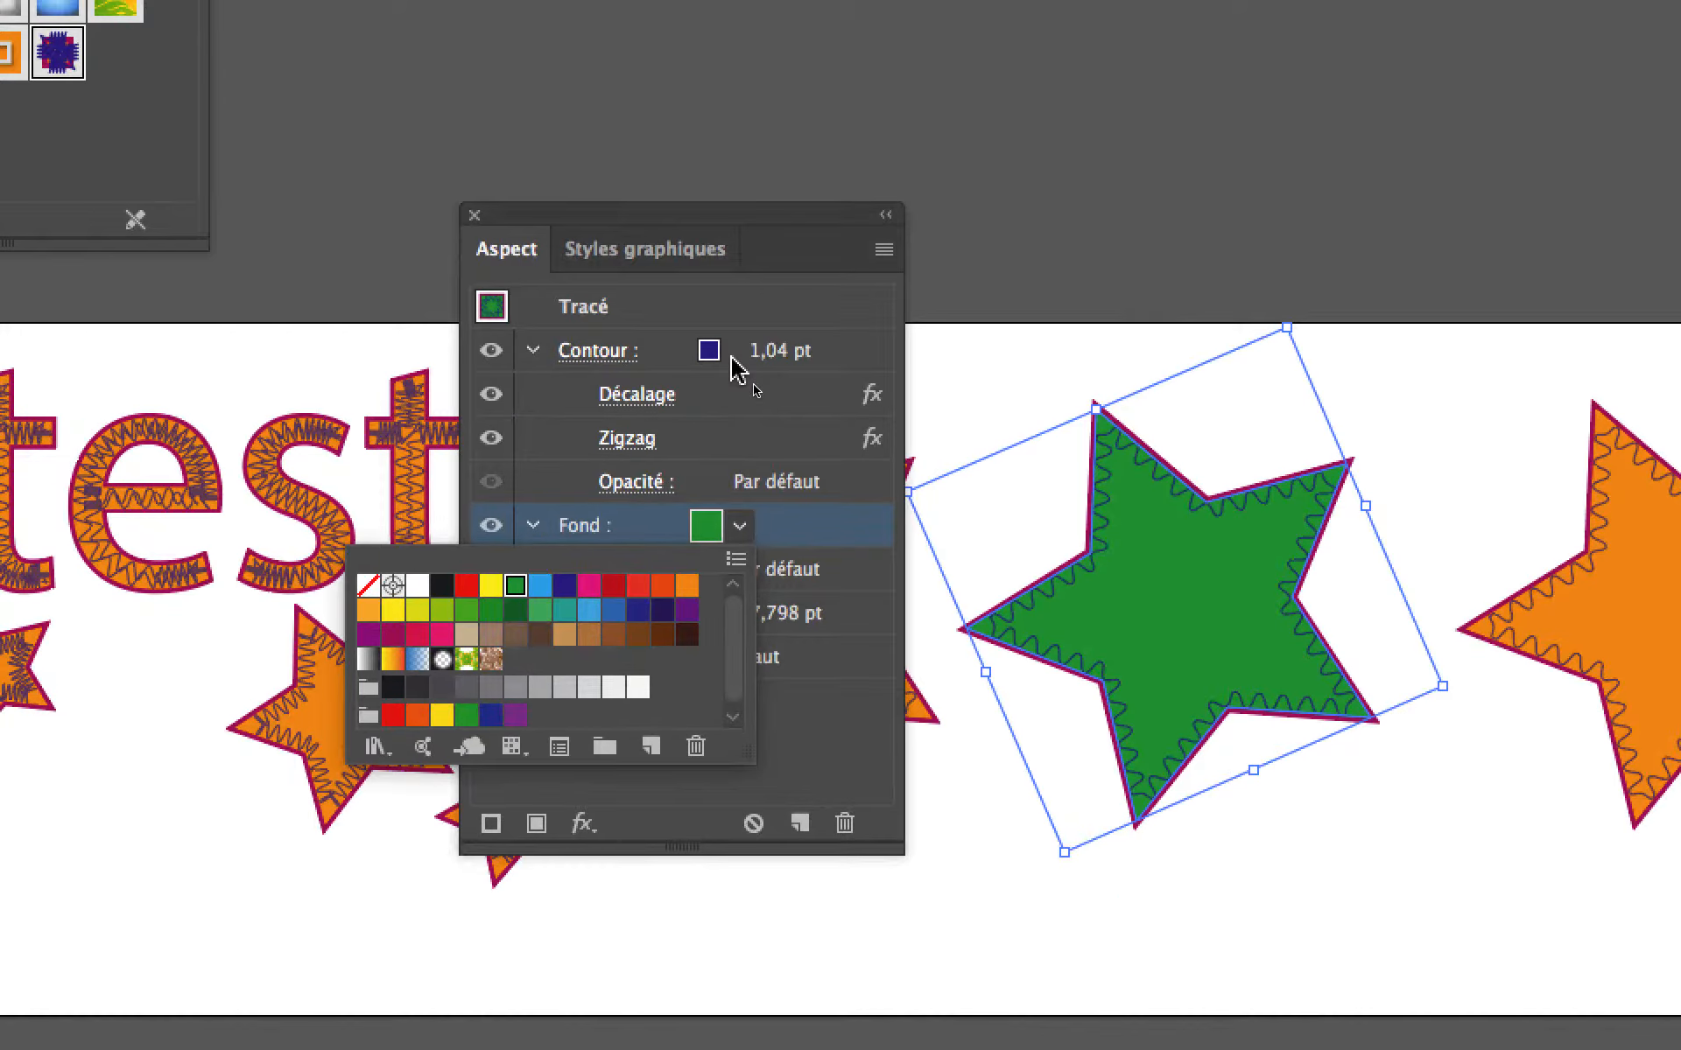
Step: Set the green star's 1,04 pt zigzag stroke colour to light grey
click(827, 207)
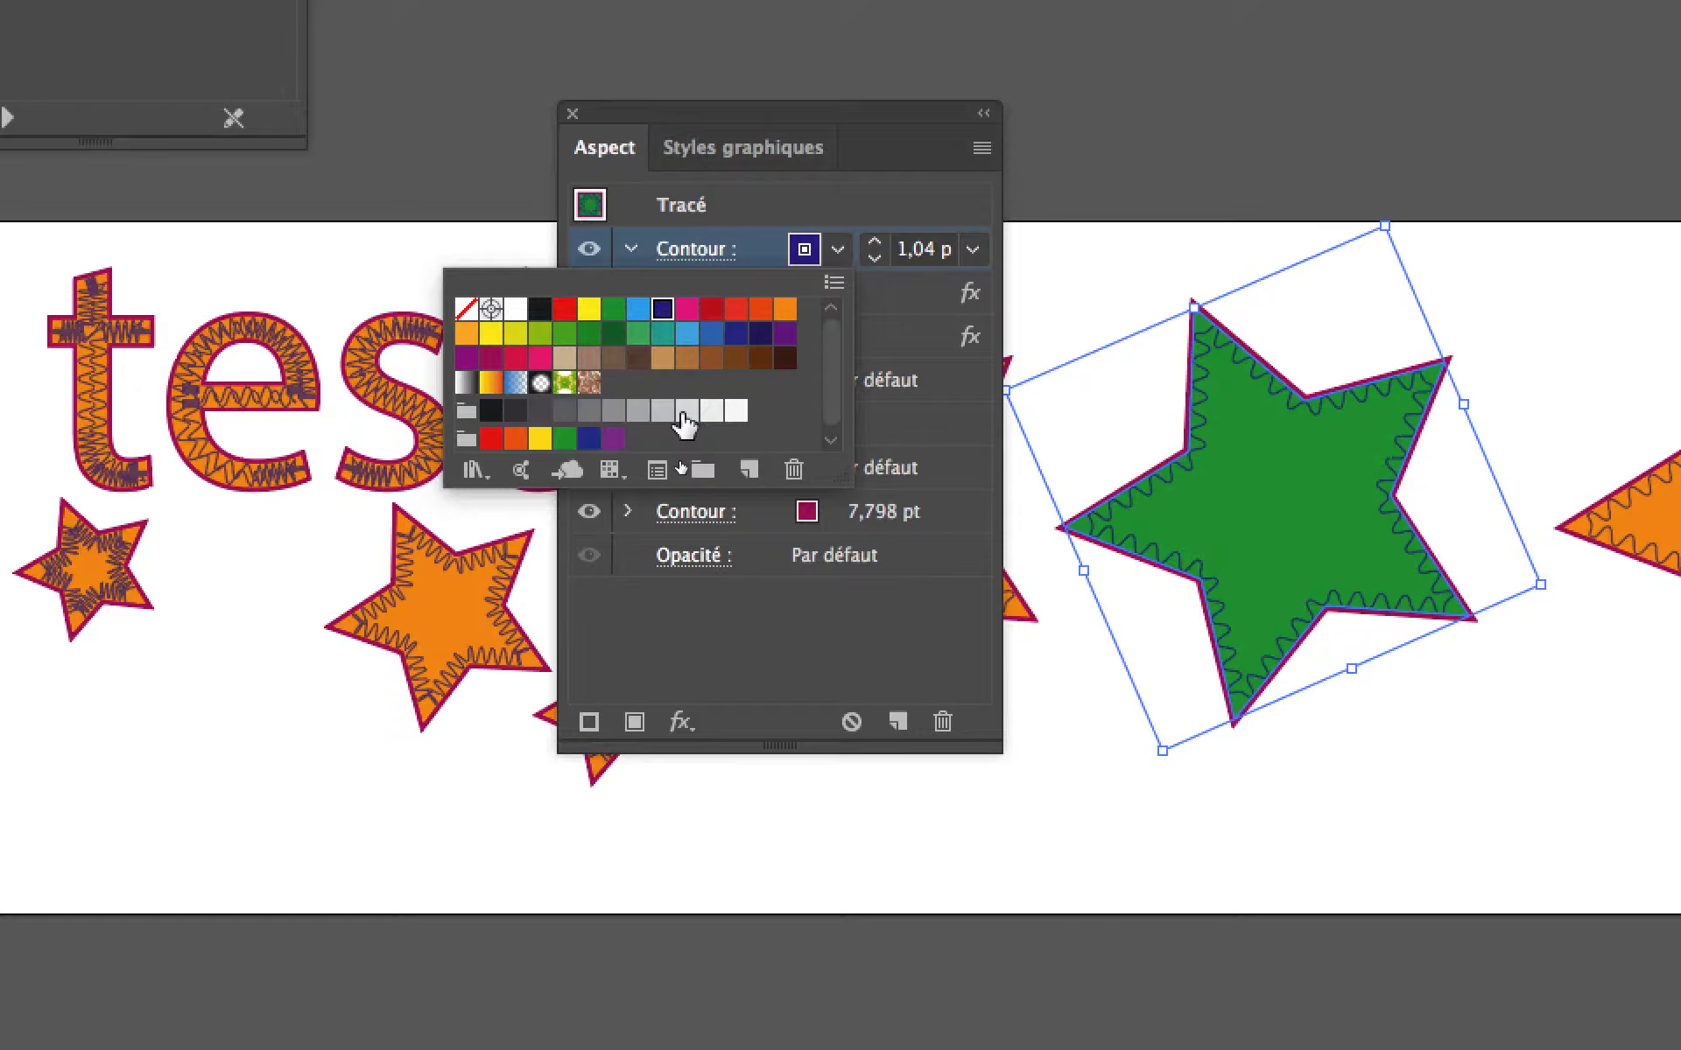
click(591, 516)
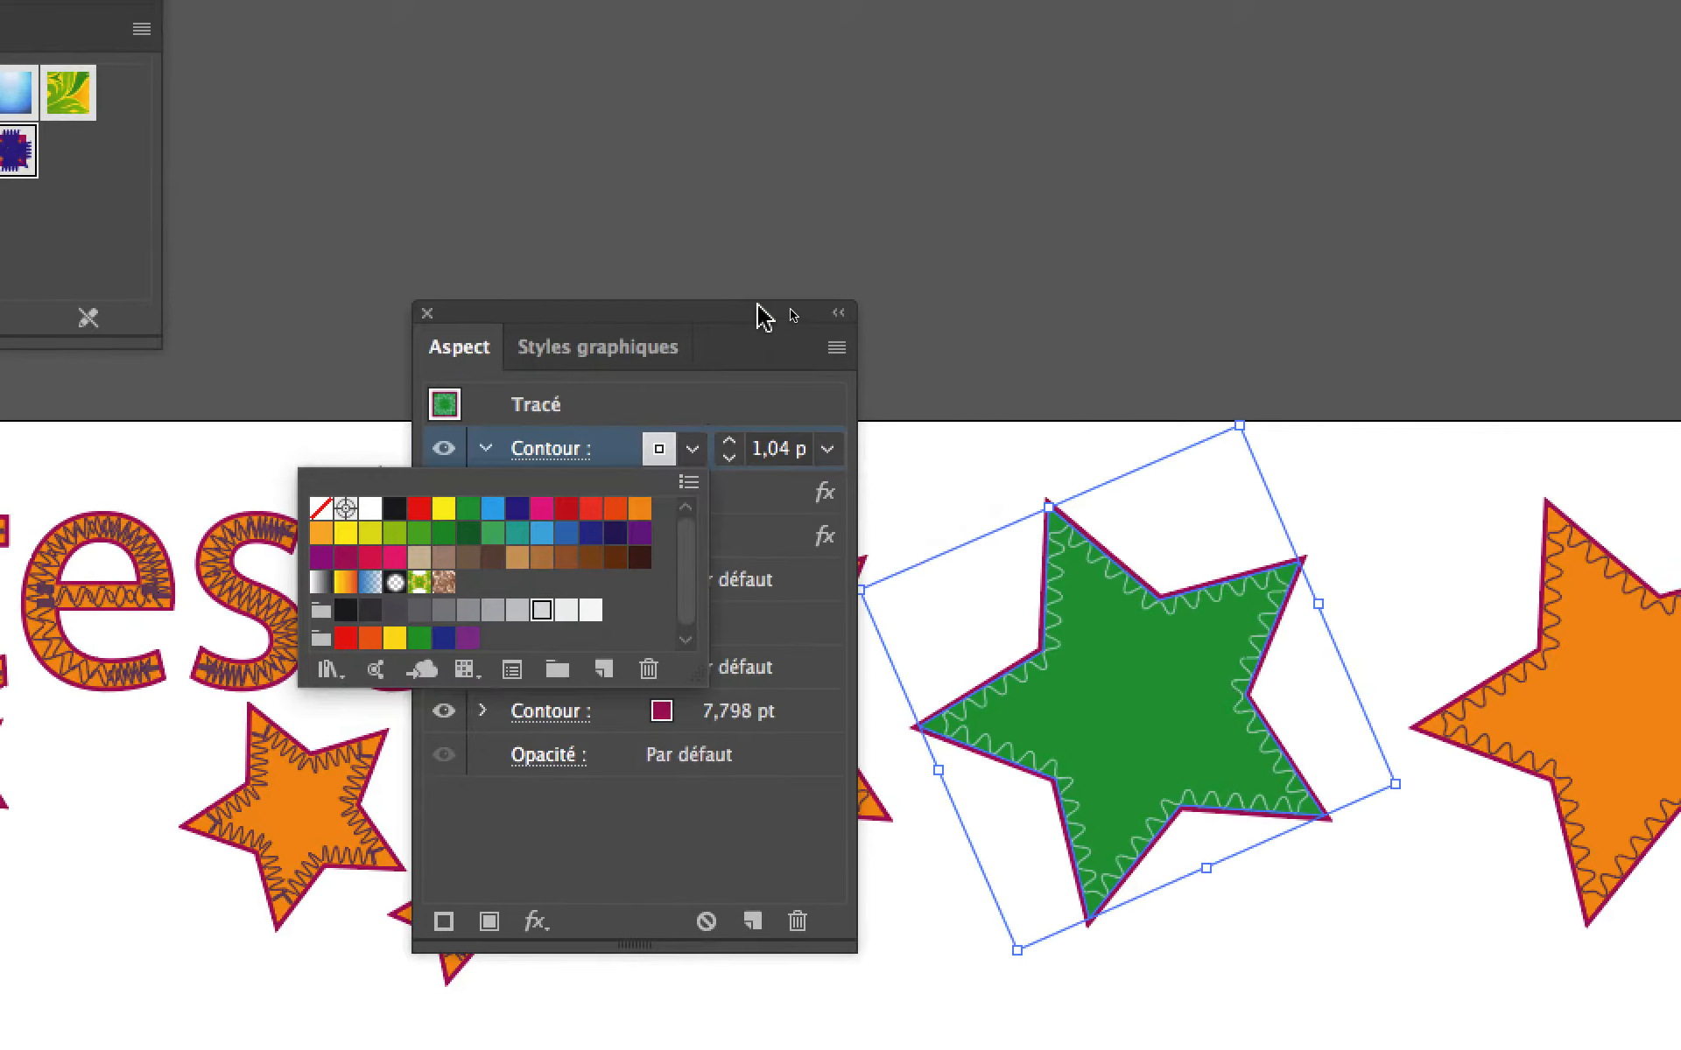
click(823, 219)
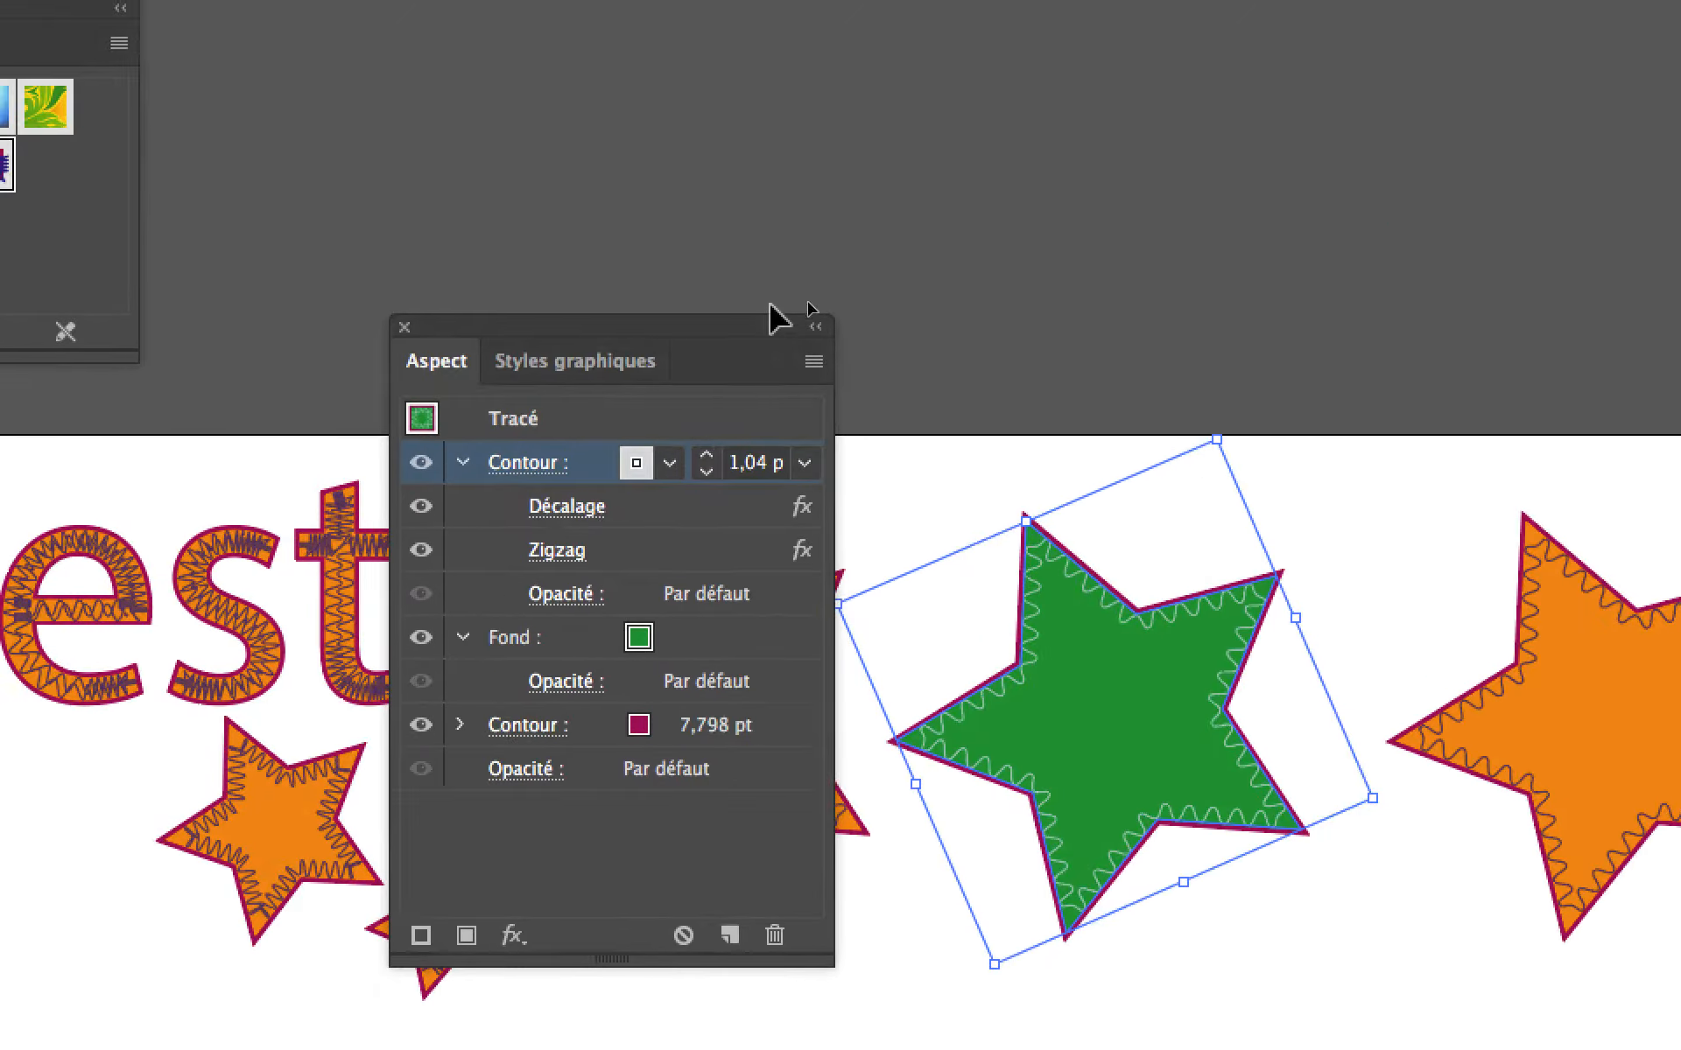
Step: Set the fill of the large star at the artboard's right end to light brown
drag(776, 322, 1203, 329)
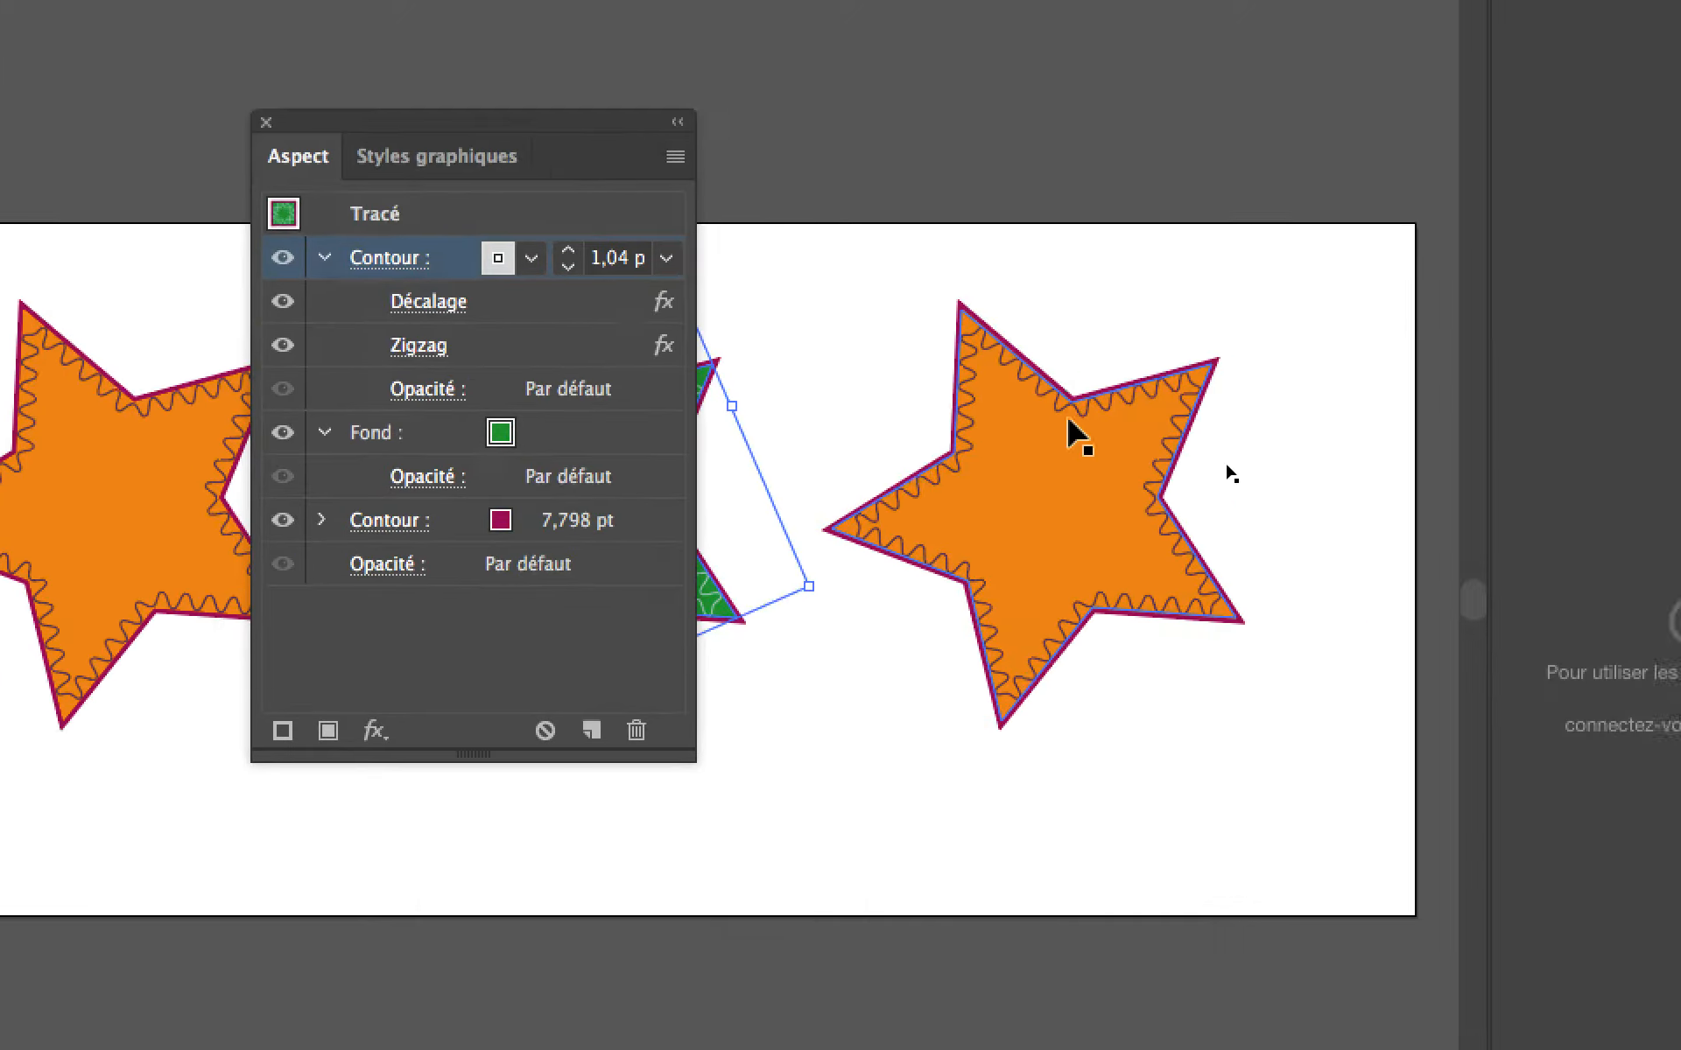
click(1549, 652)
click(574, 430)
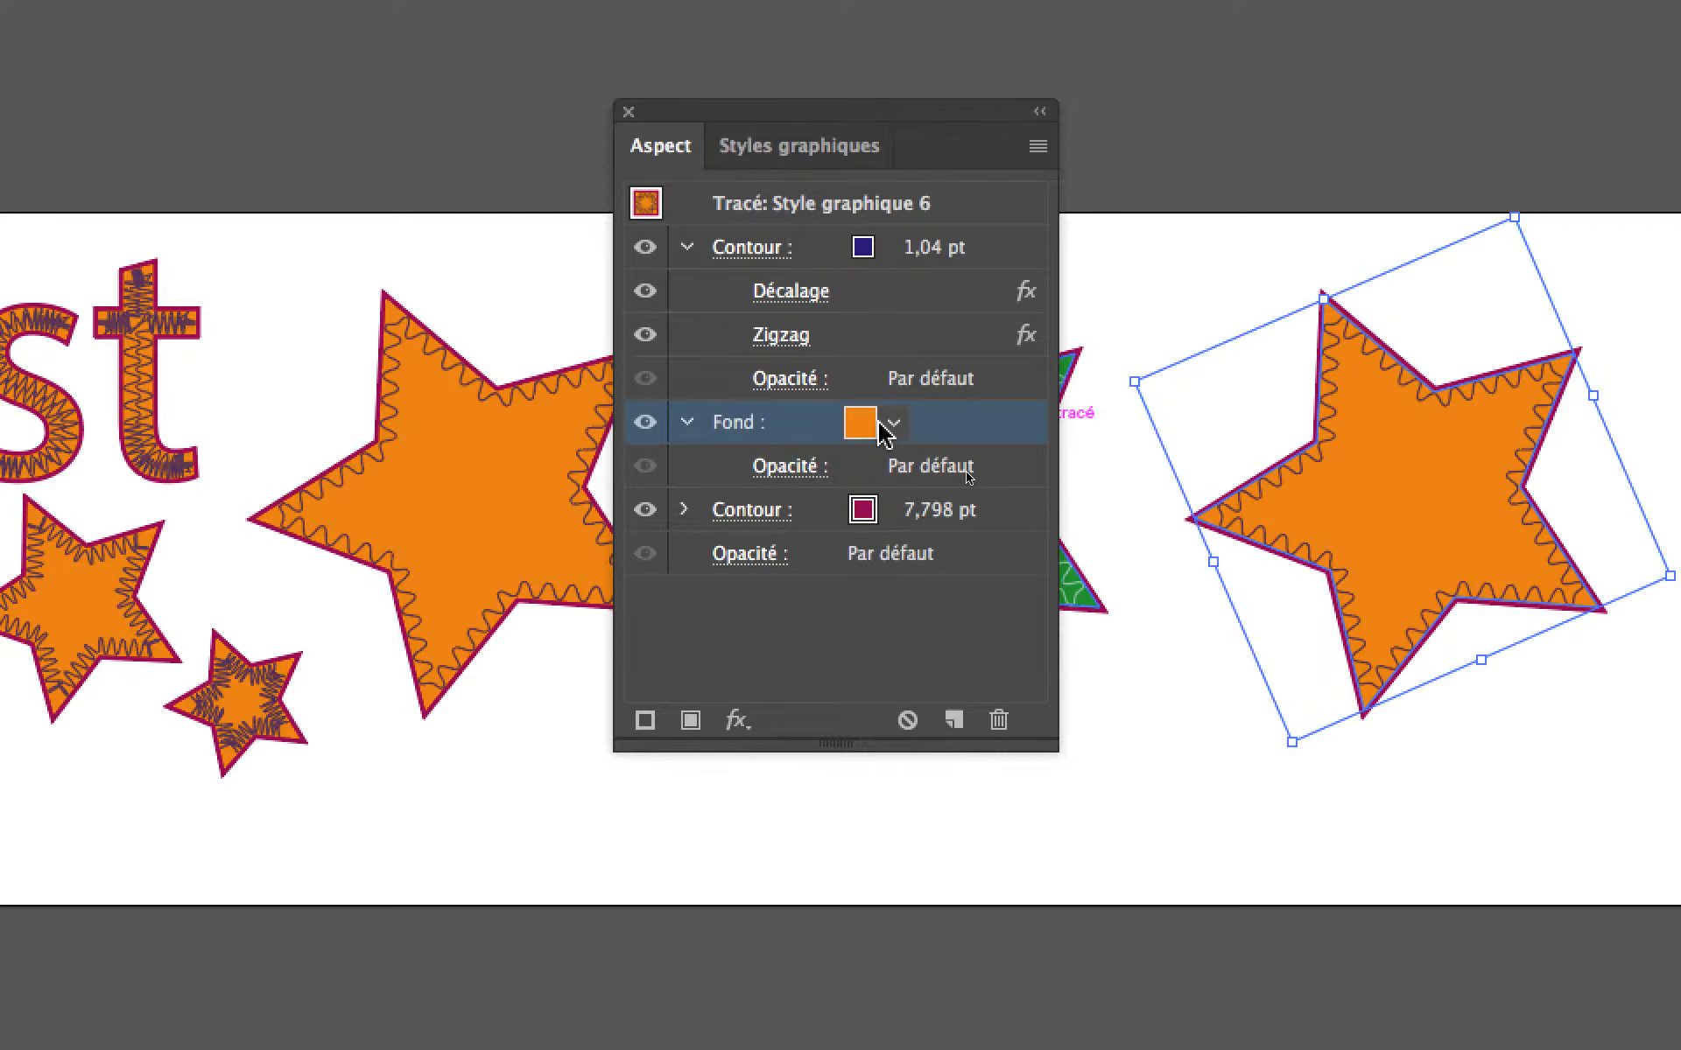
click(891, 423)
click(743, 531)
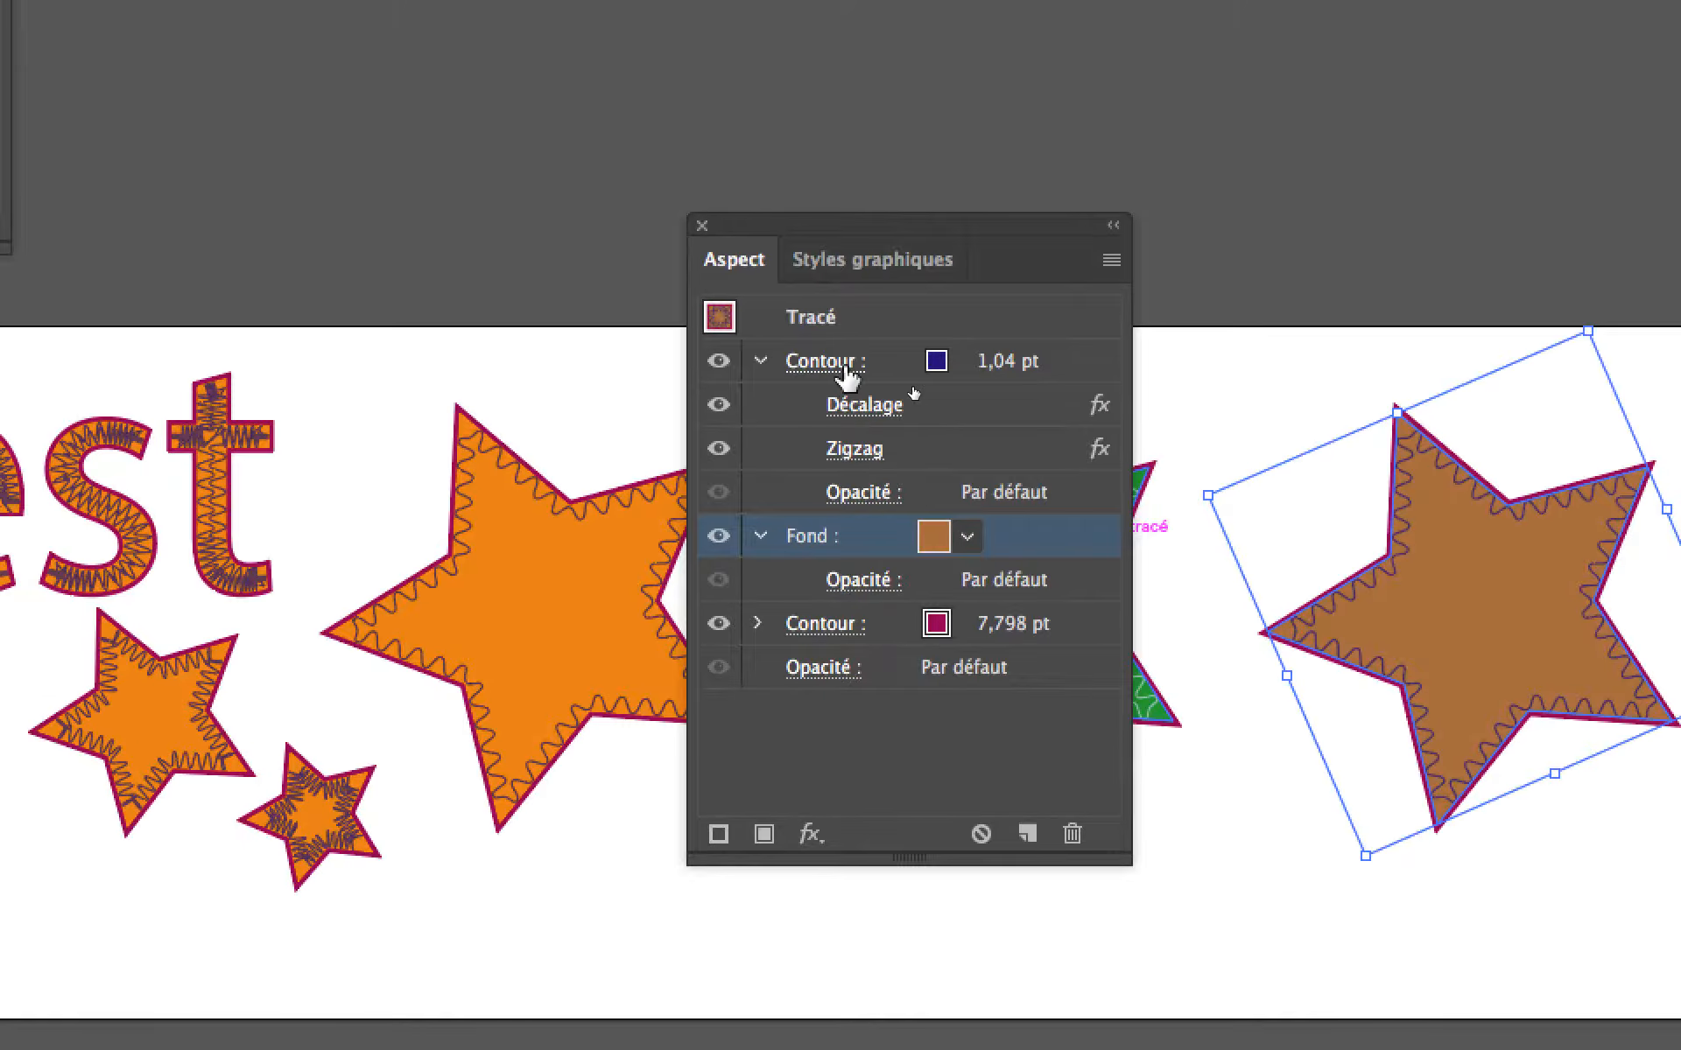
Step: Set the weight of the brown star's zigzag stroke to 6 pt
click(845, 367)
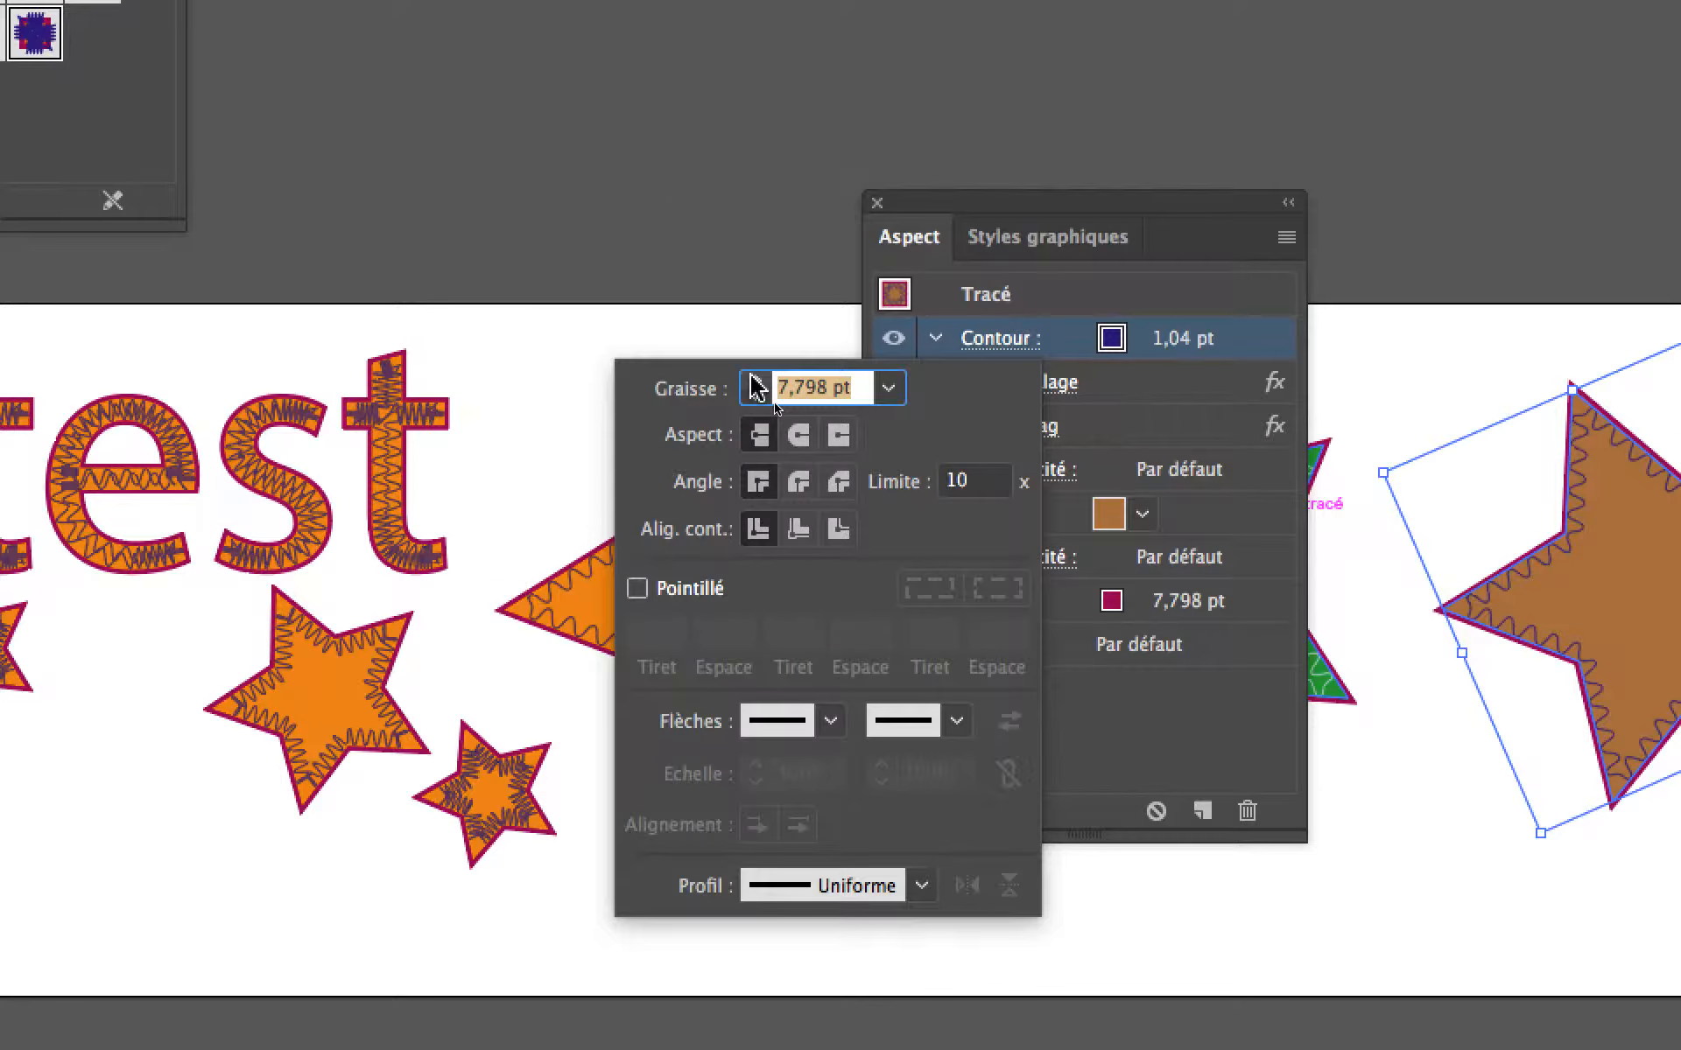
click(753, 379)
click(753, 379)
click(753, 395)
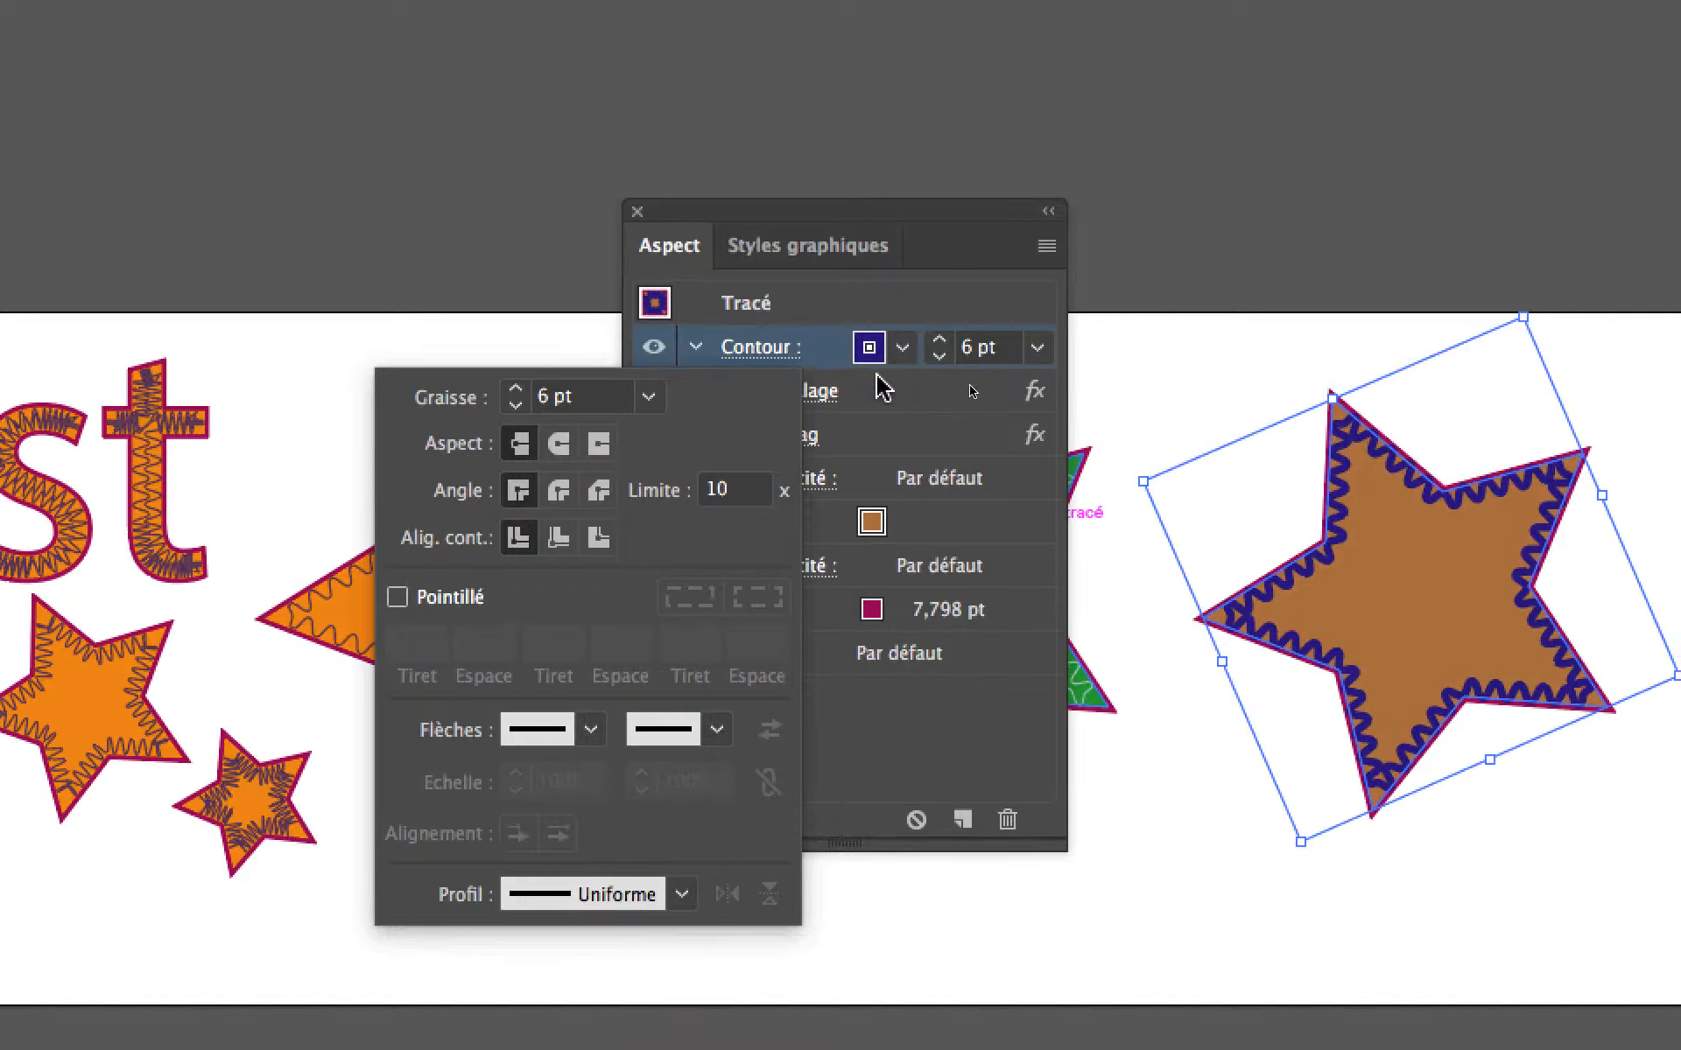
Step: Set the brown star's zigzag stroke colour to orange and hide the appearance attributes
click(902, 347)
click(751, 407)
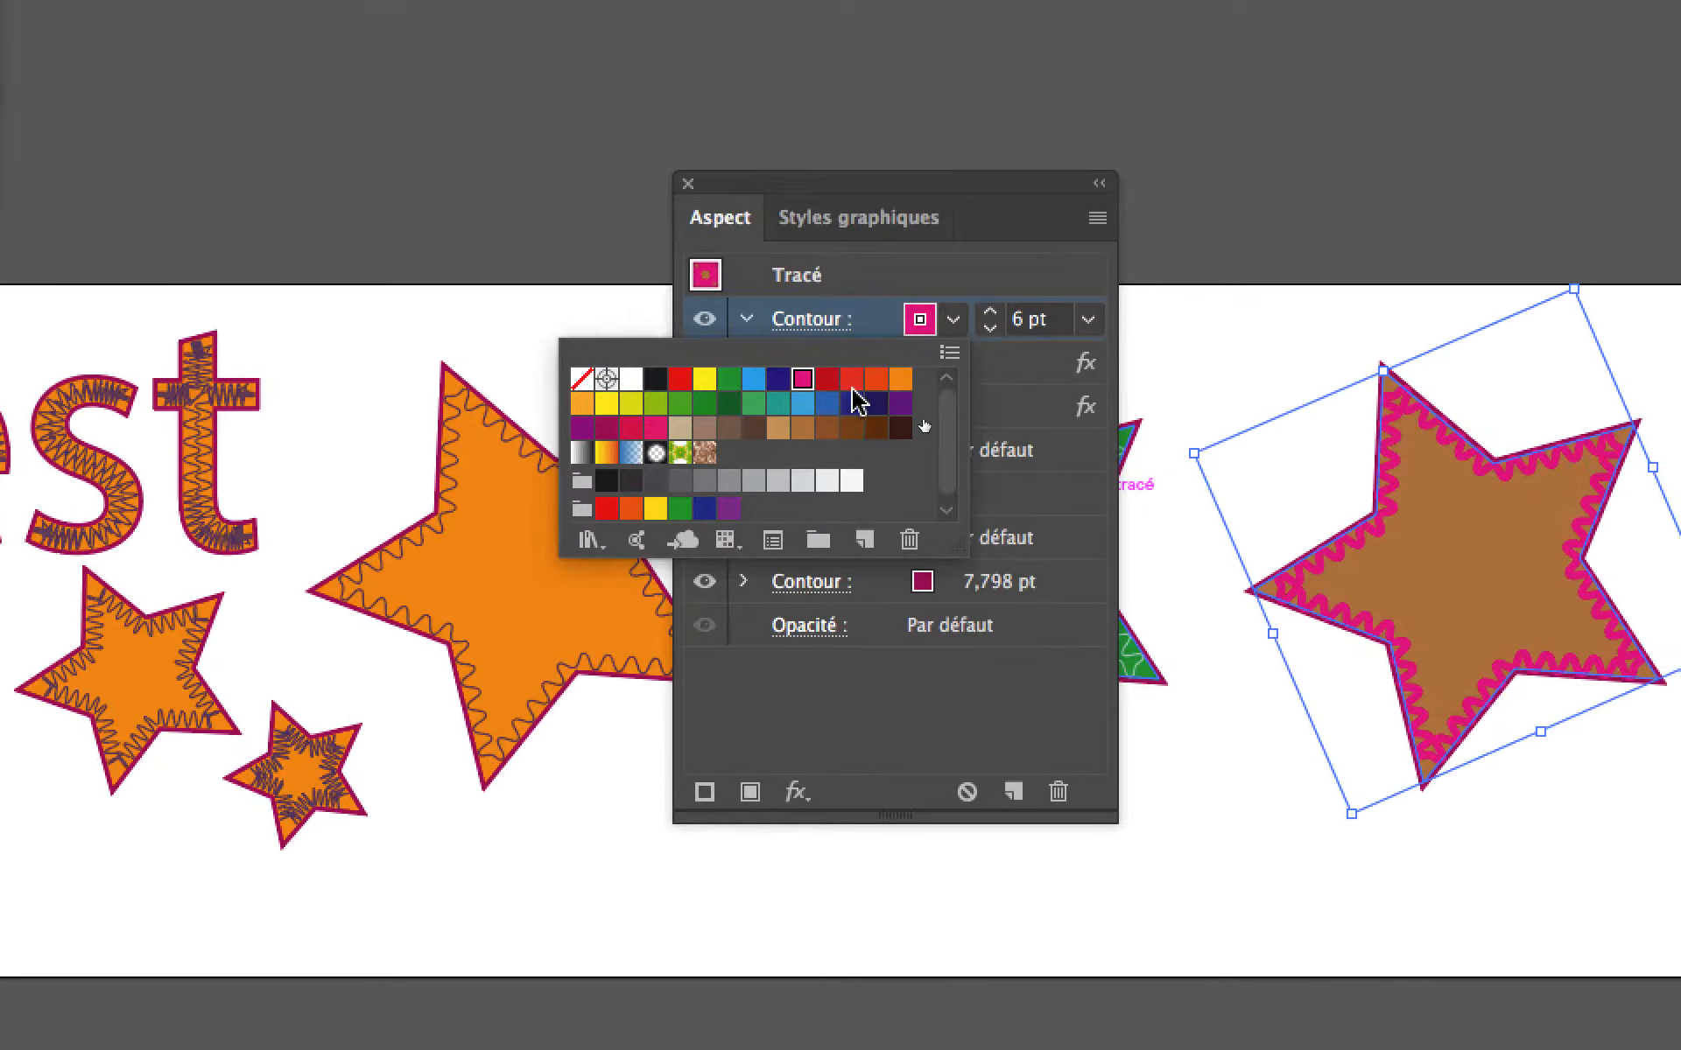
click(900, 378)
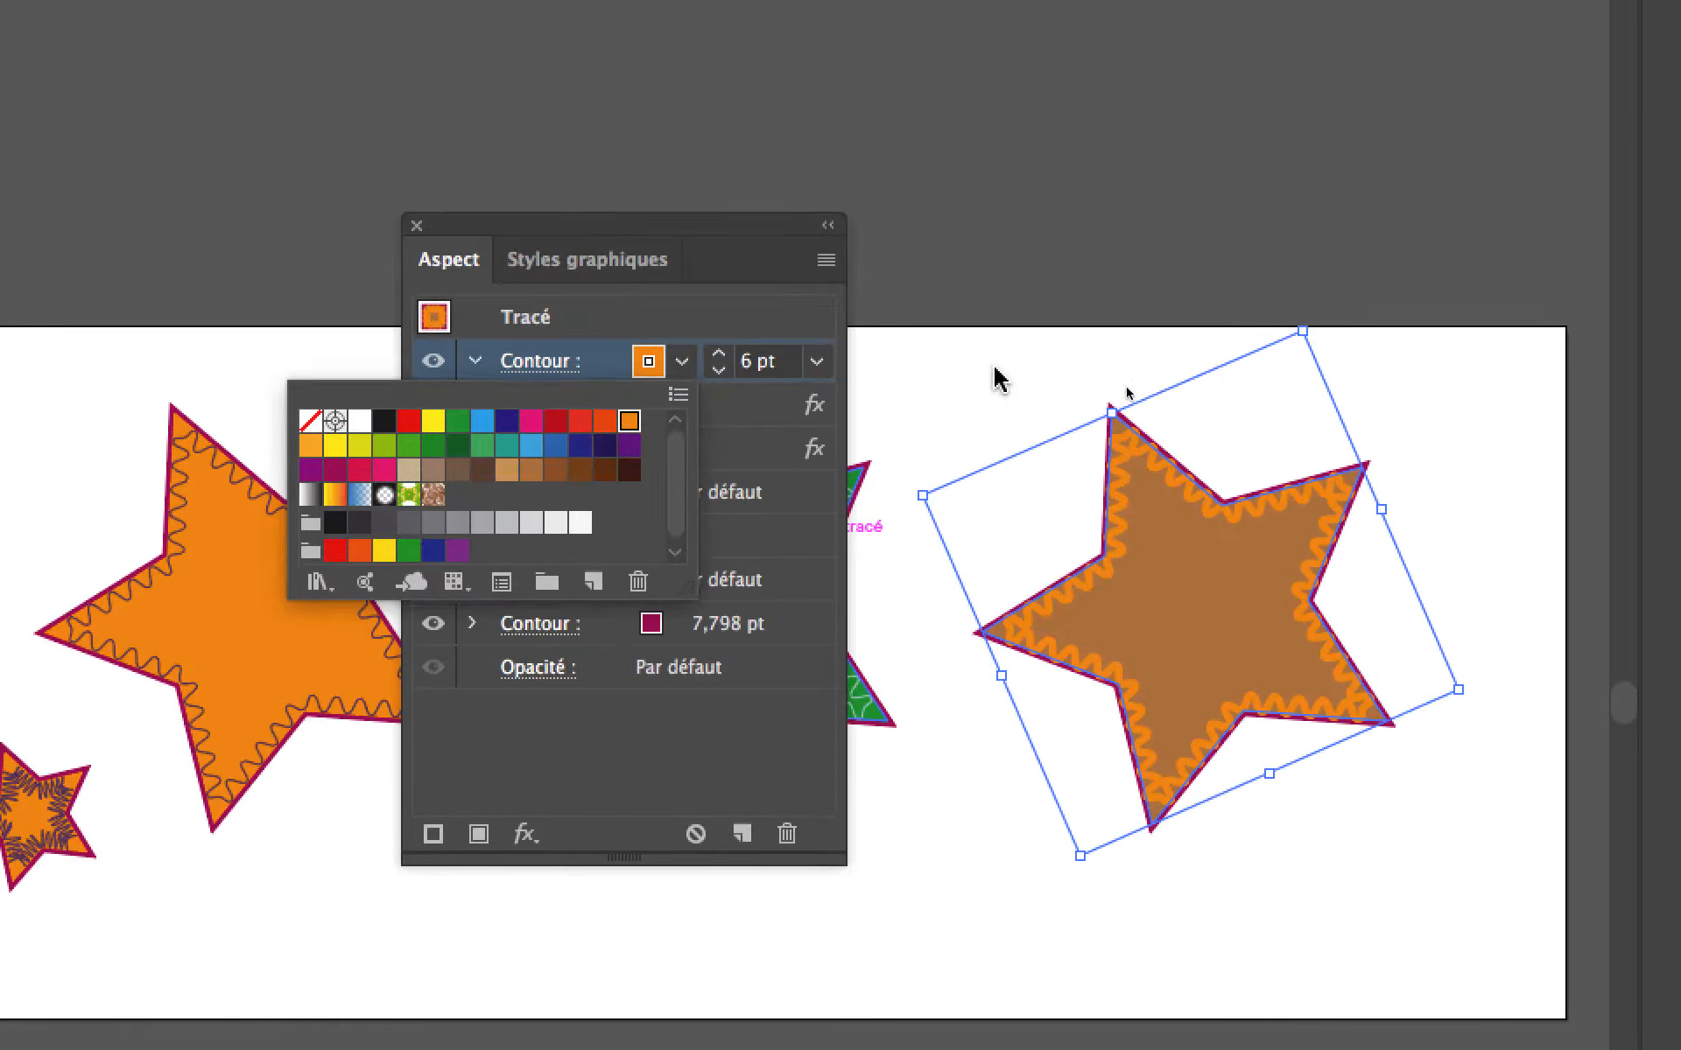
key(Escape)
key(shift+F6)
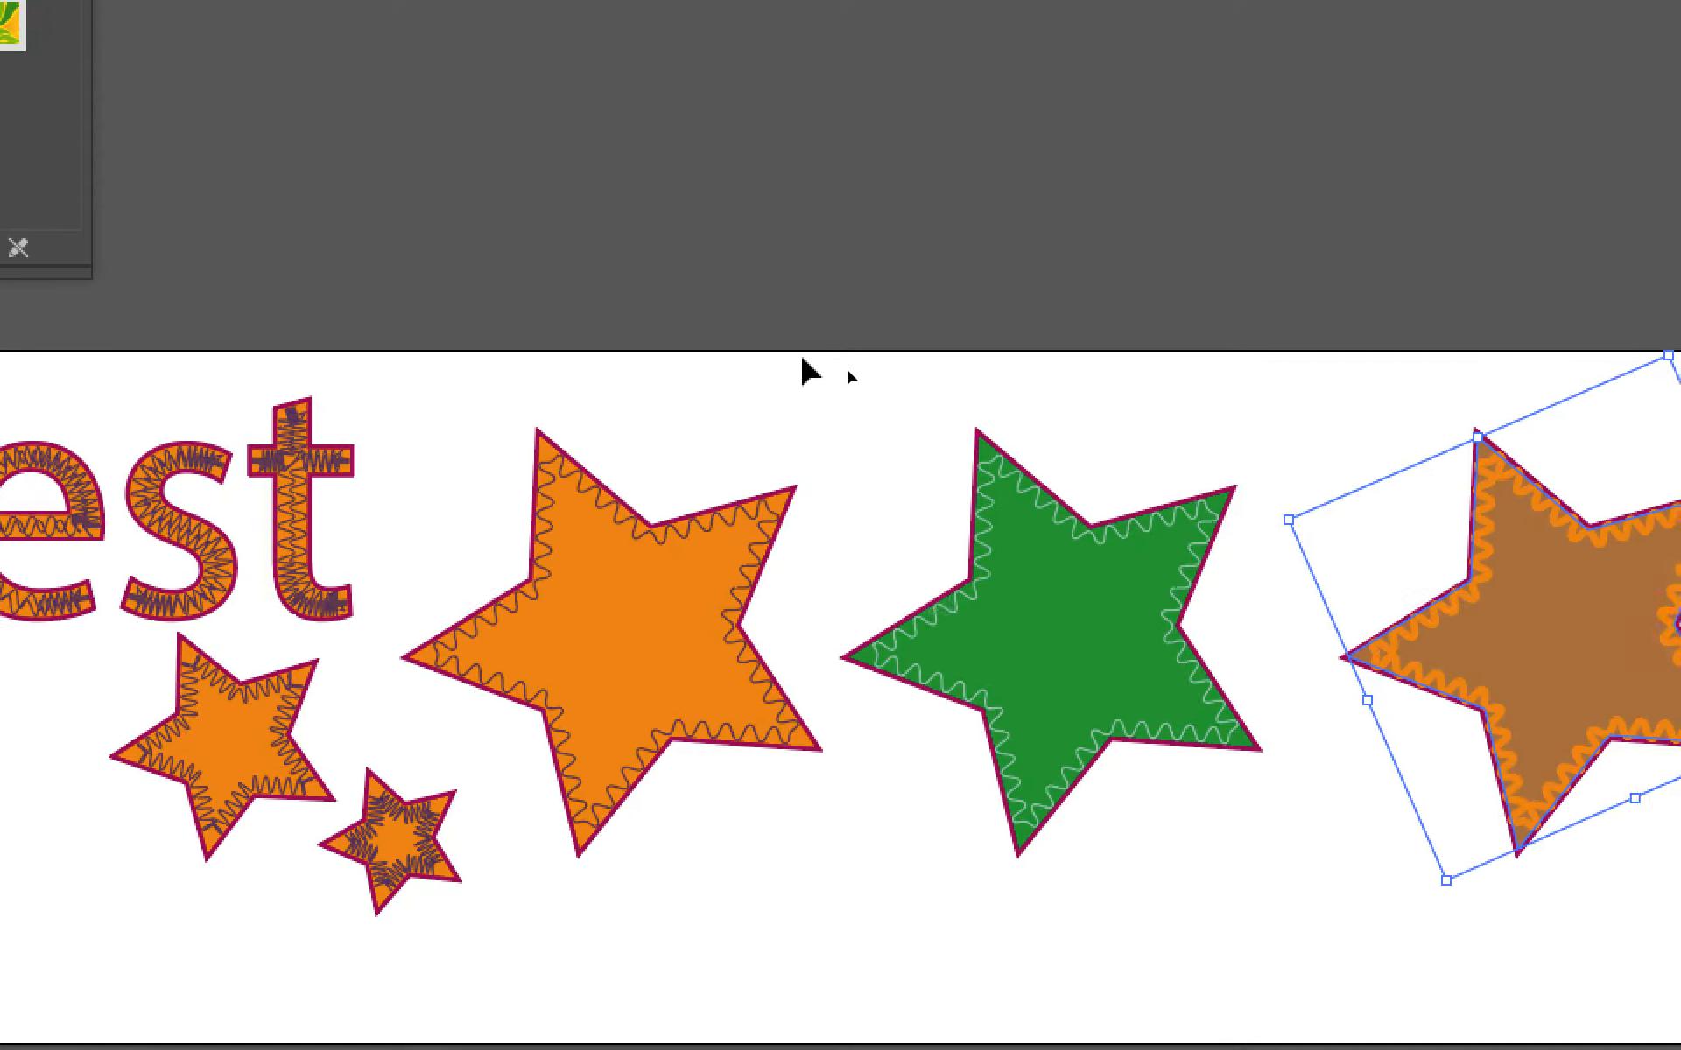
Step: Display the document's graphic styles and add the green star's appearance as a new graphic style
click(727, 422)
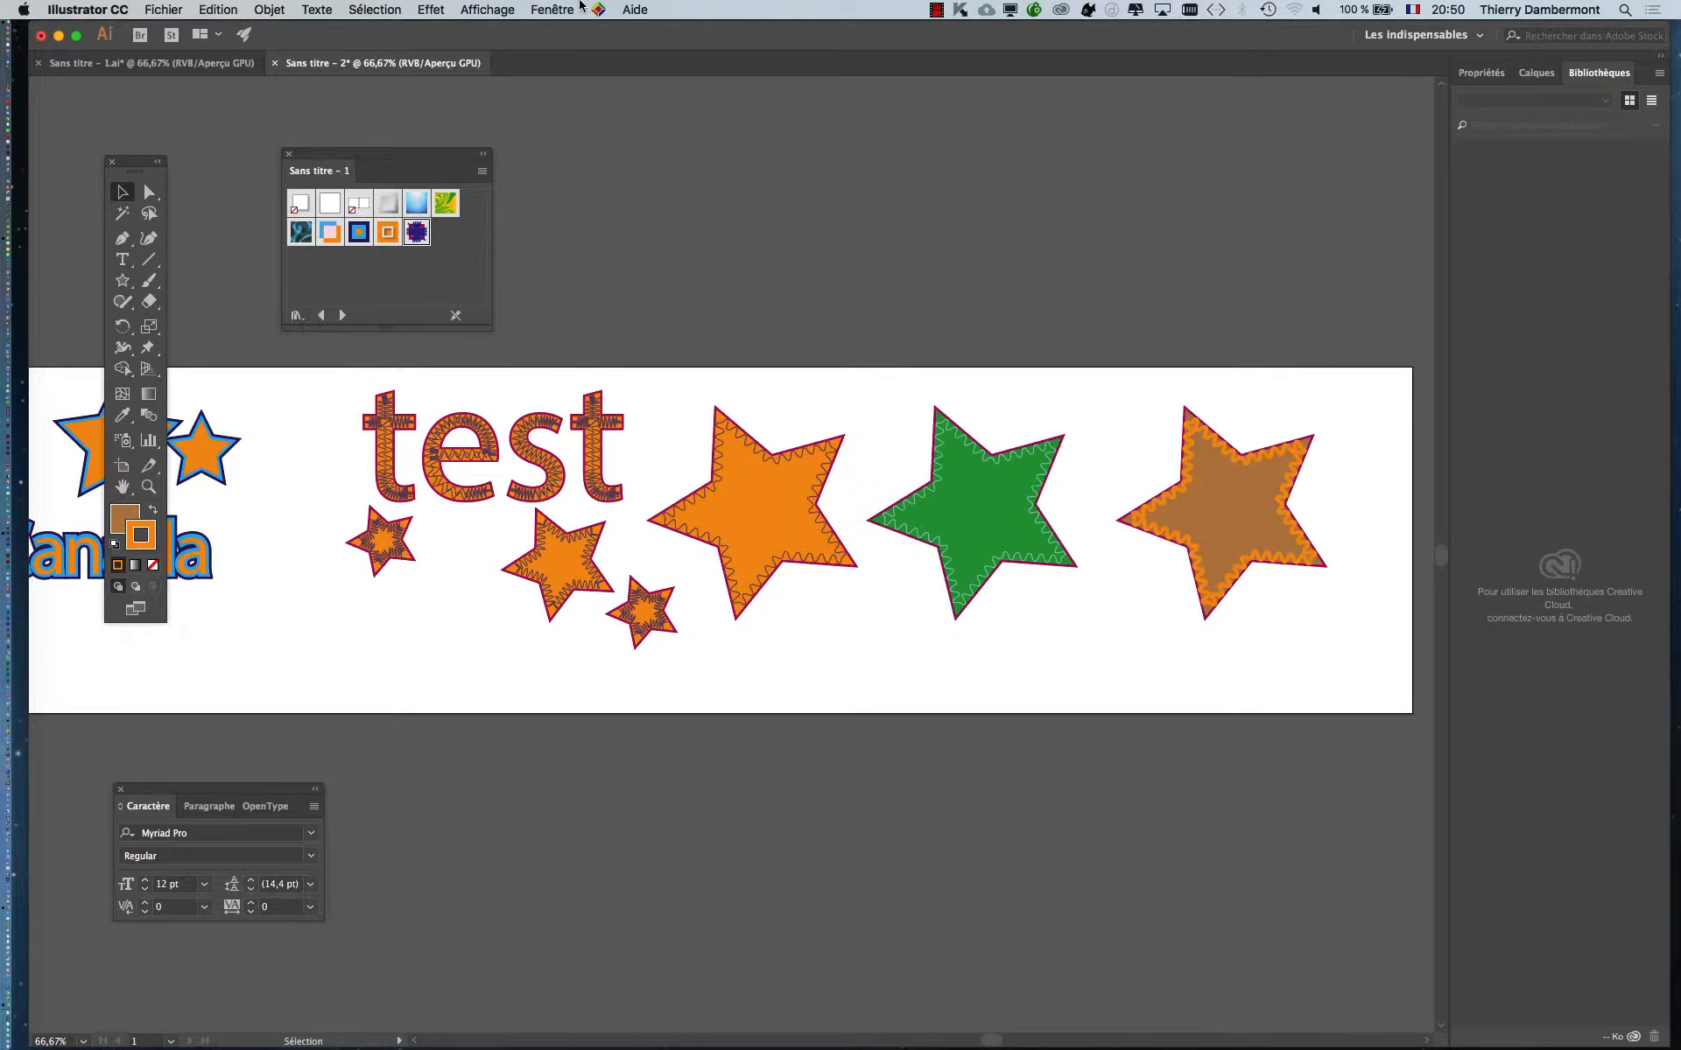
click(552, 10)
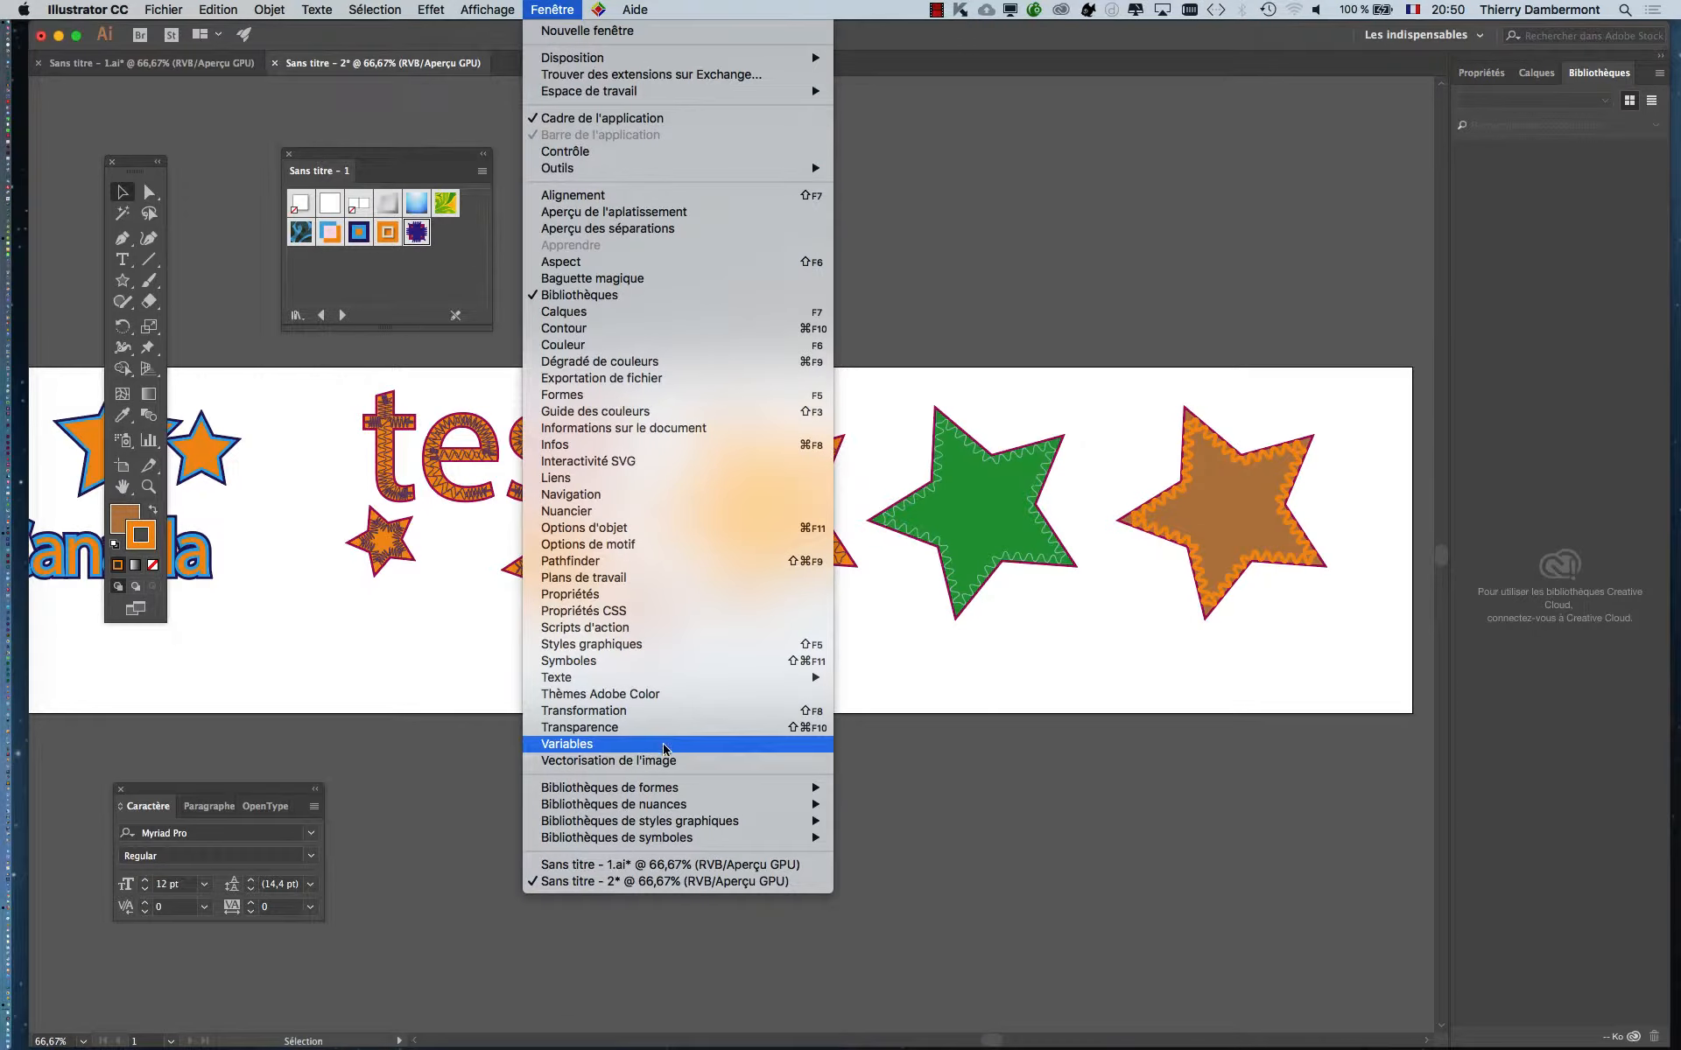
click(669, 644)
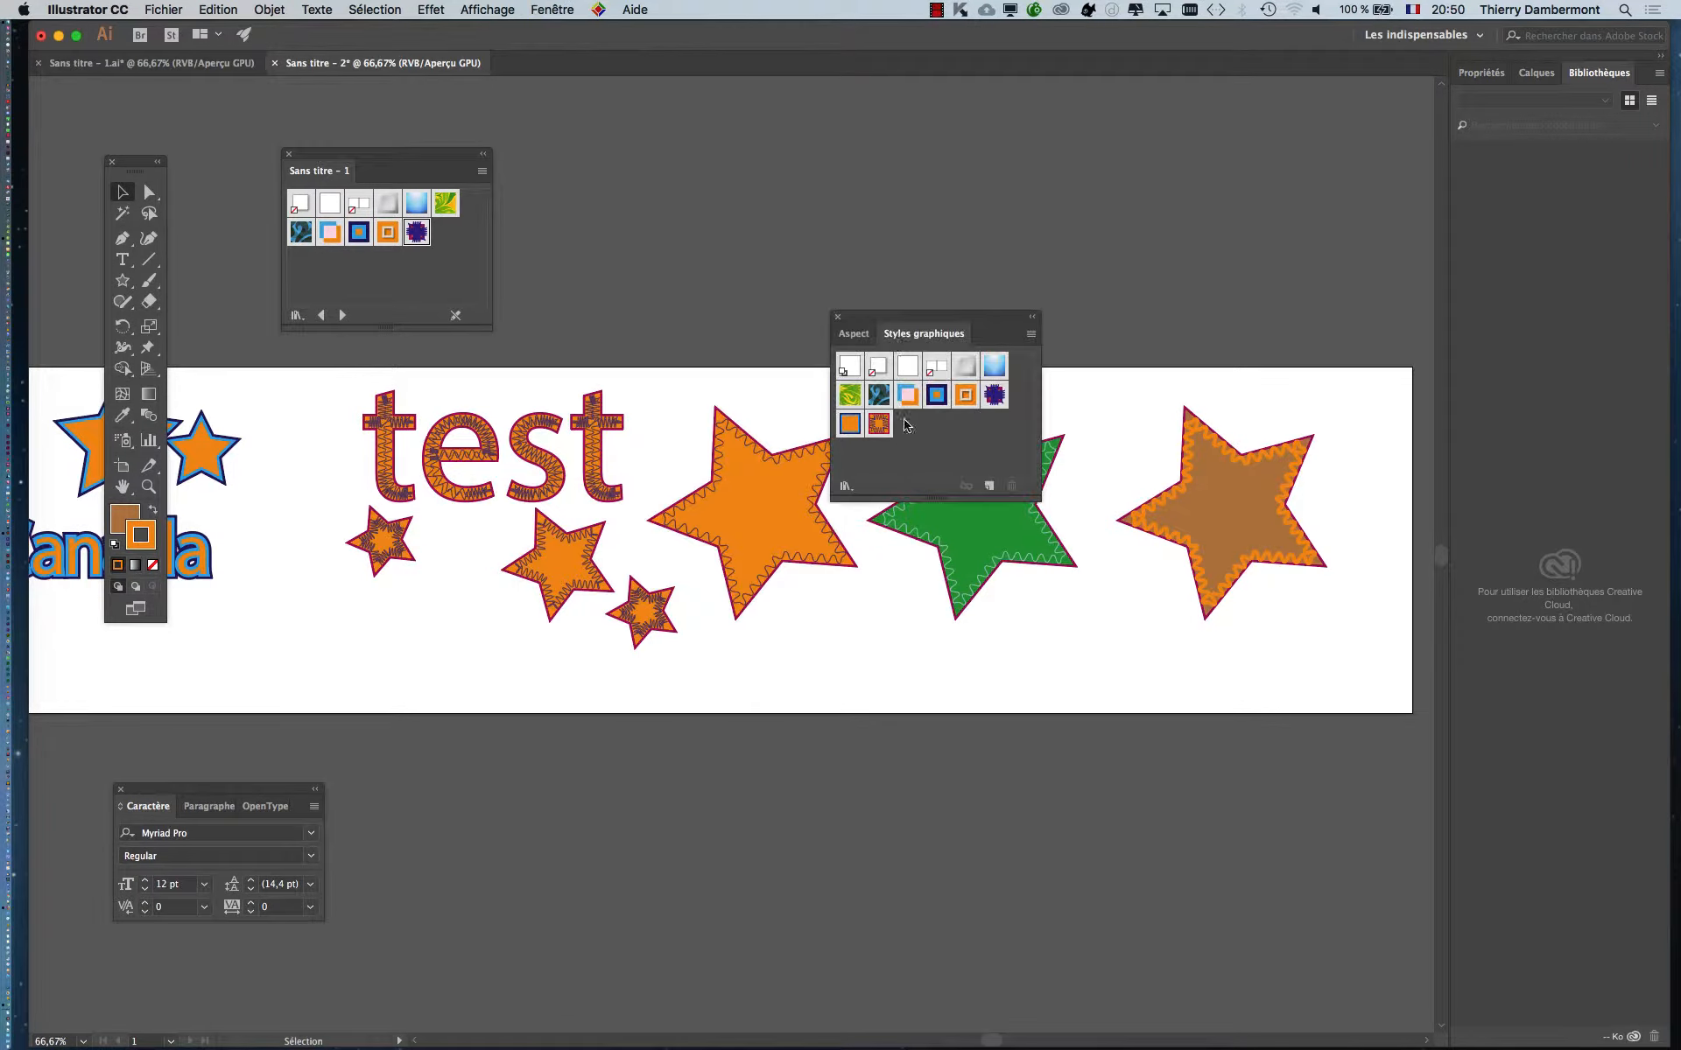
drag(904, 321, 1018, 198)
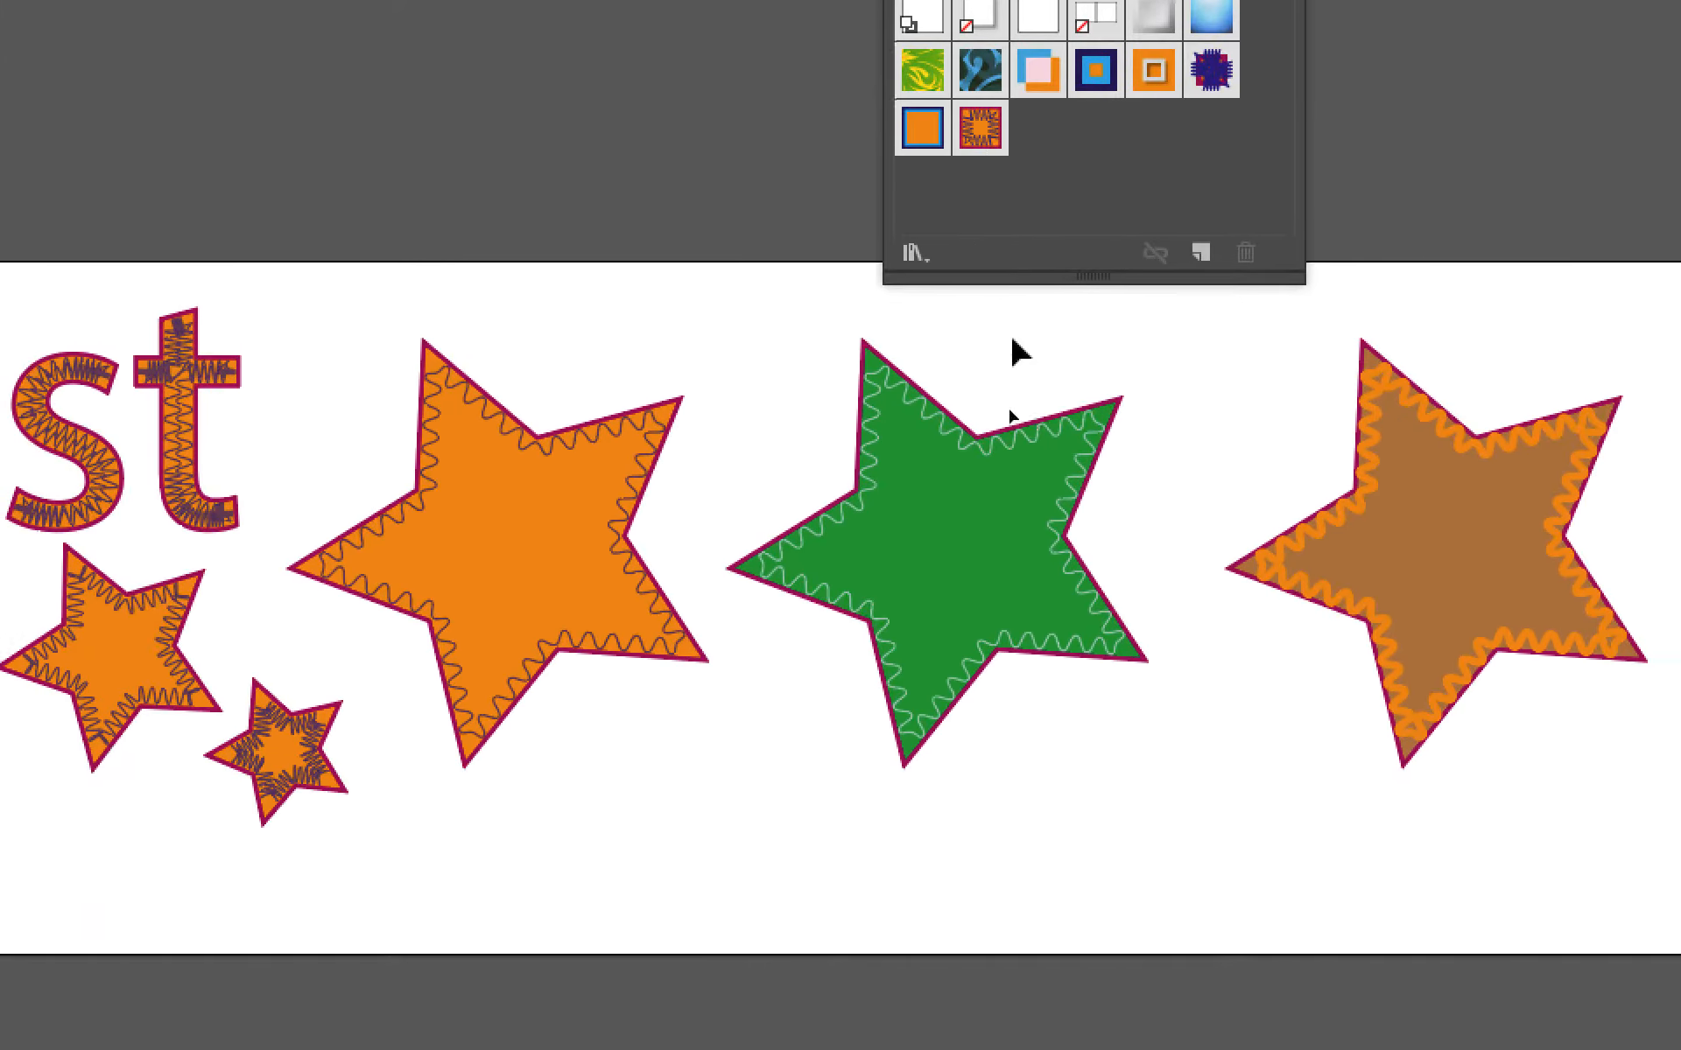
click(1020, 467)
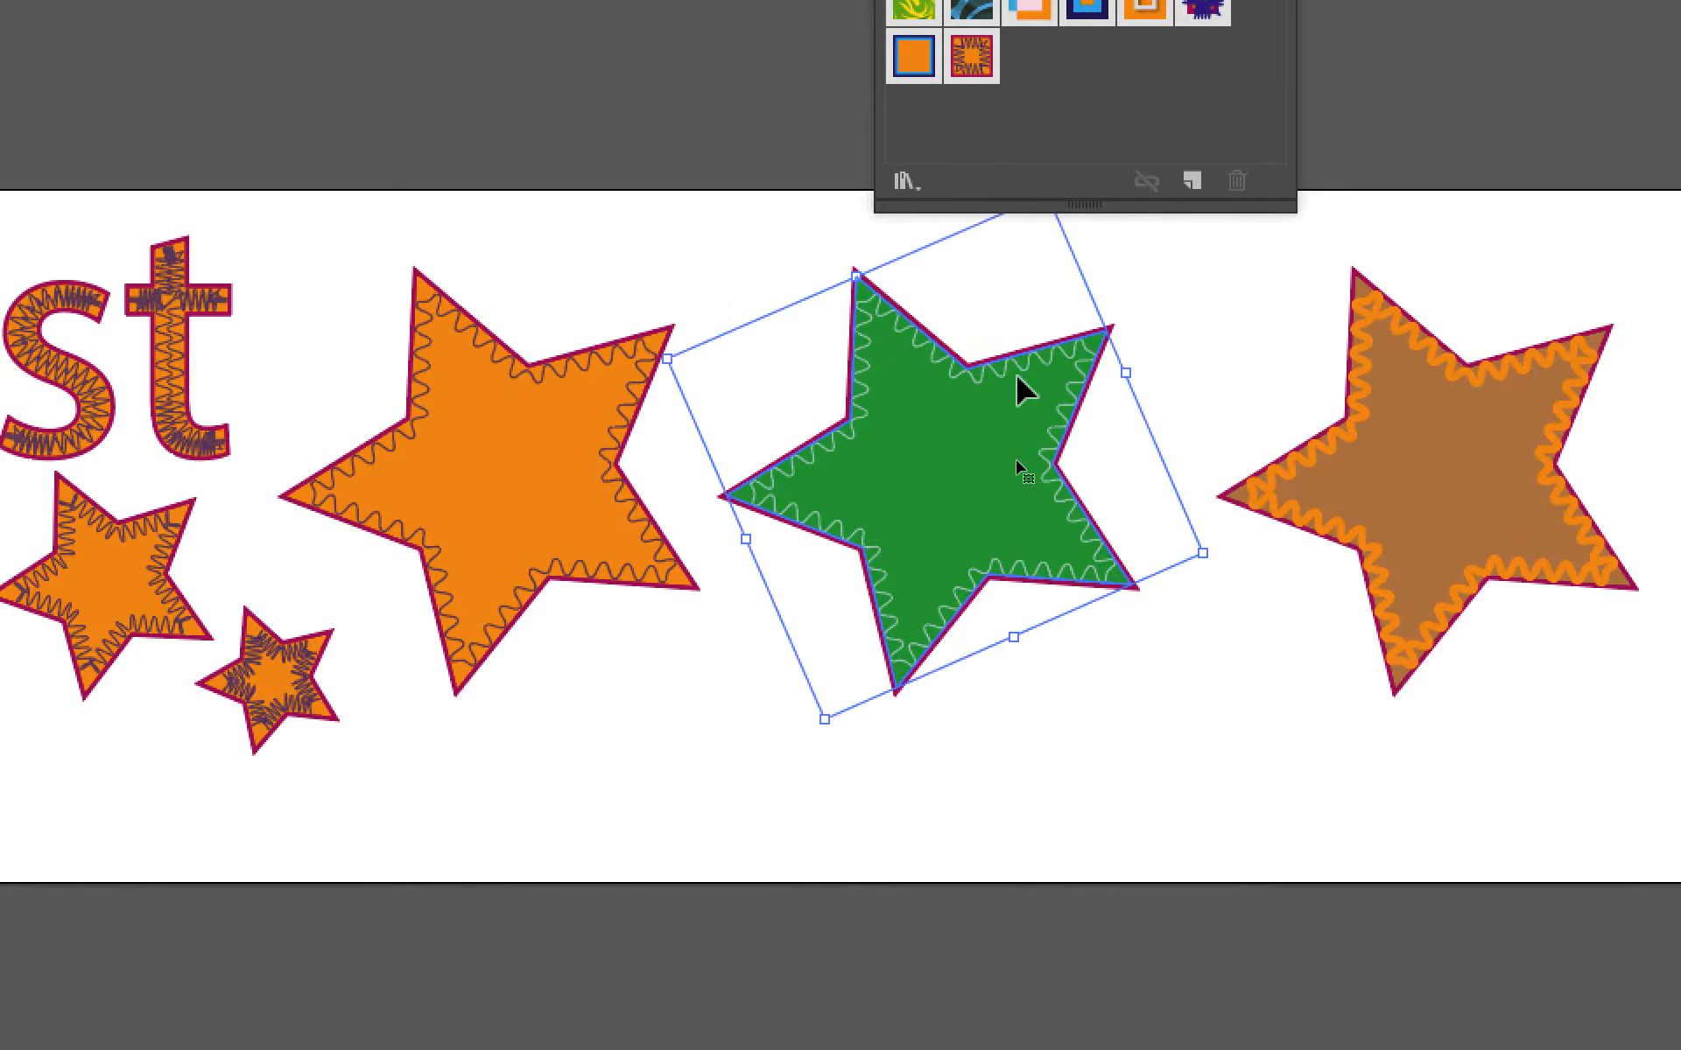
drag(977, 393, 1064, 93)
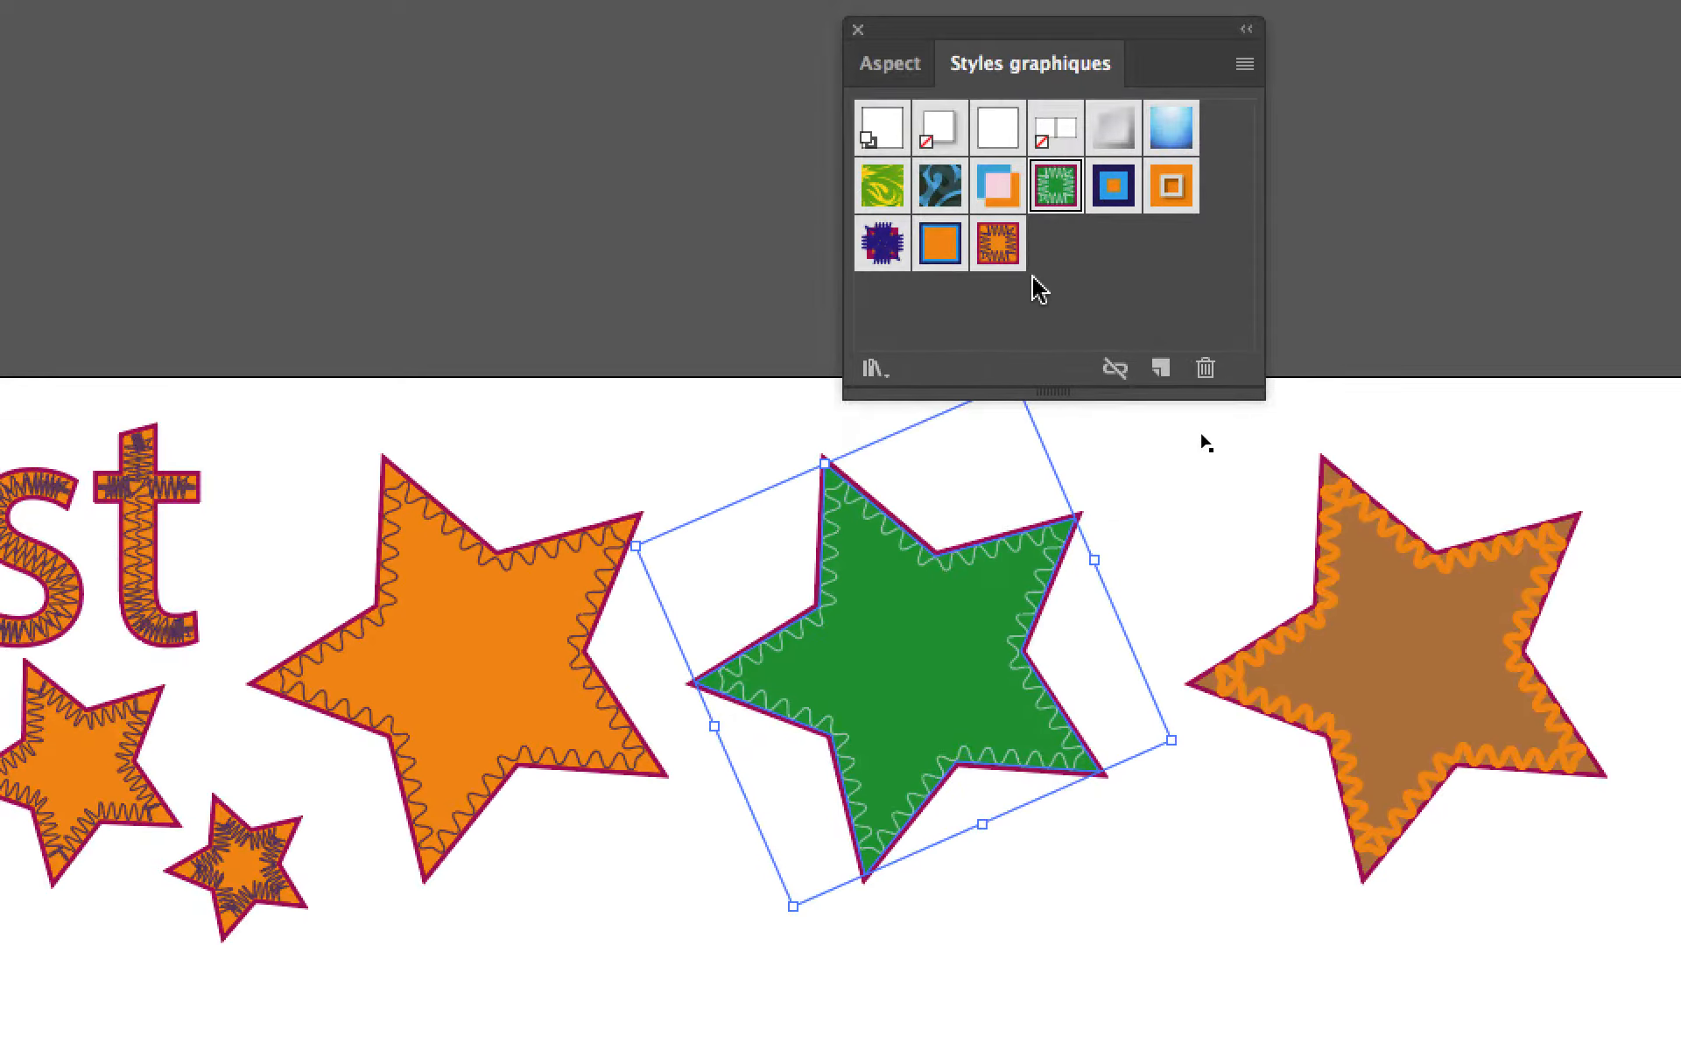
Step: Add the brown star's appearance as a new graphic style at the end of the collection
click(1369, 551)
drag(1146, 382, 919, 137)
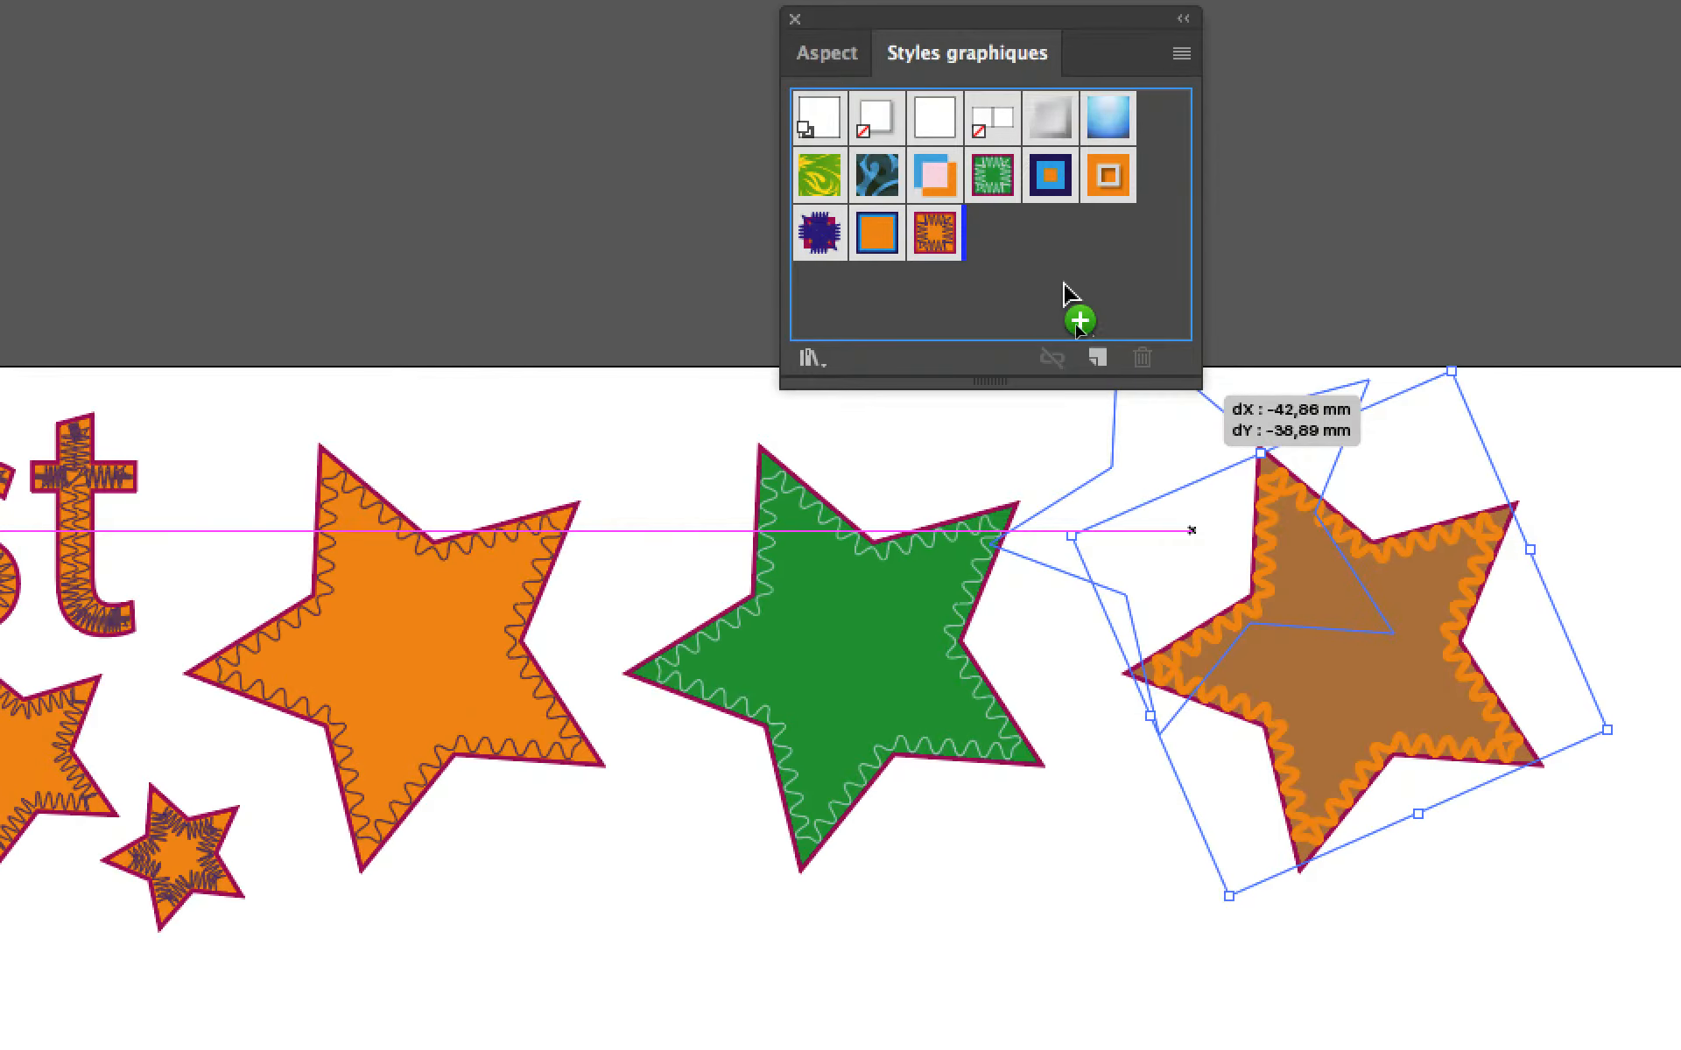
drag(1069, 298, 1060, 294)
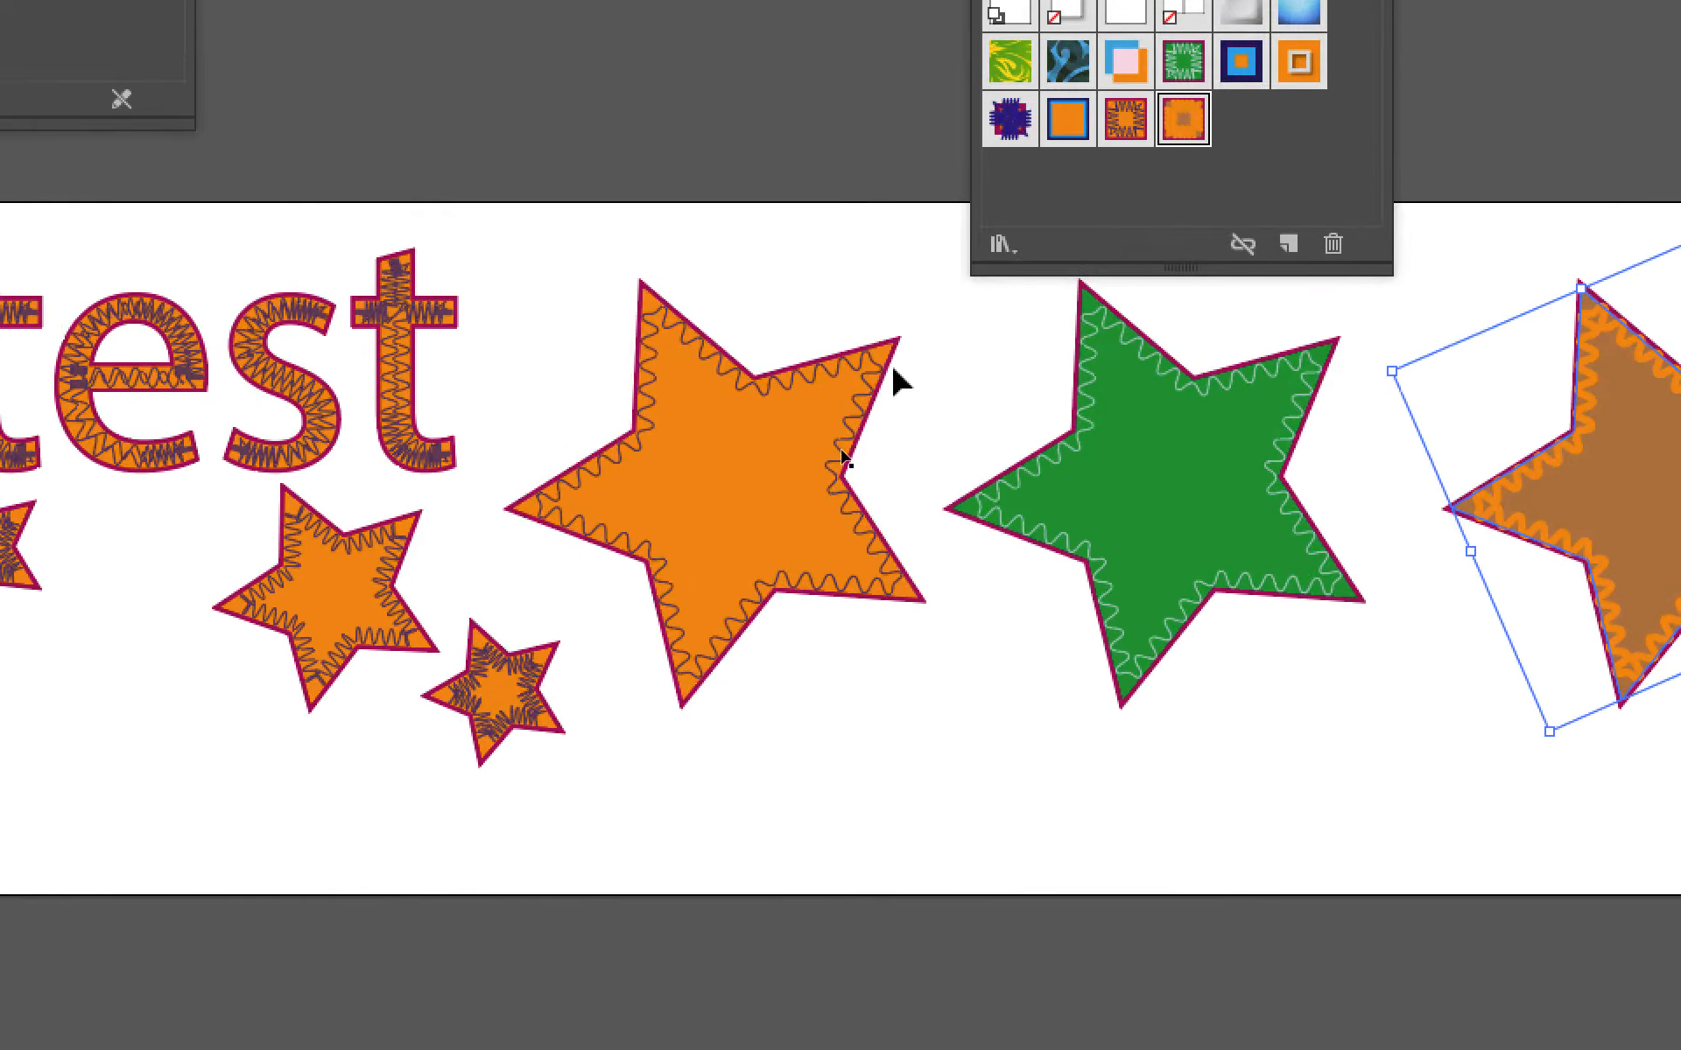
Step: Select the large orange, green and brown stars in turn to examine which graphic style each one uses
click(871, 378)
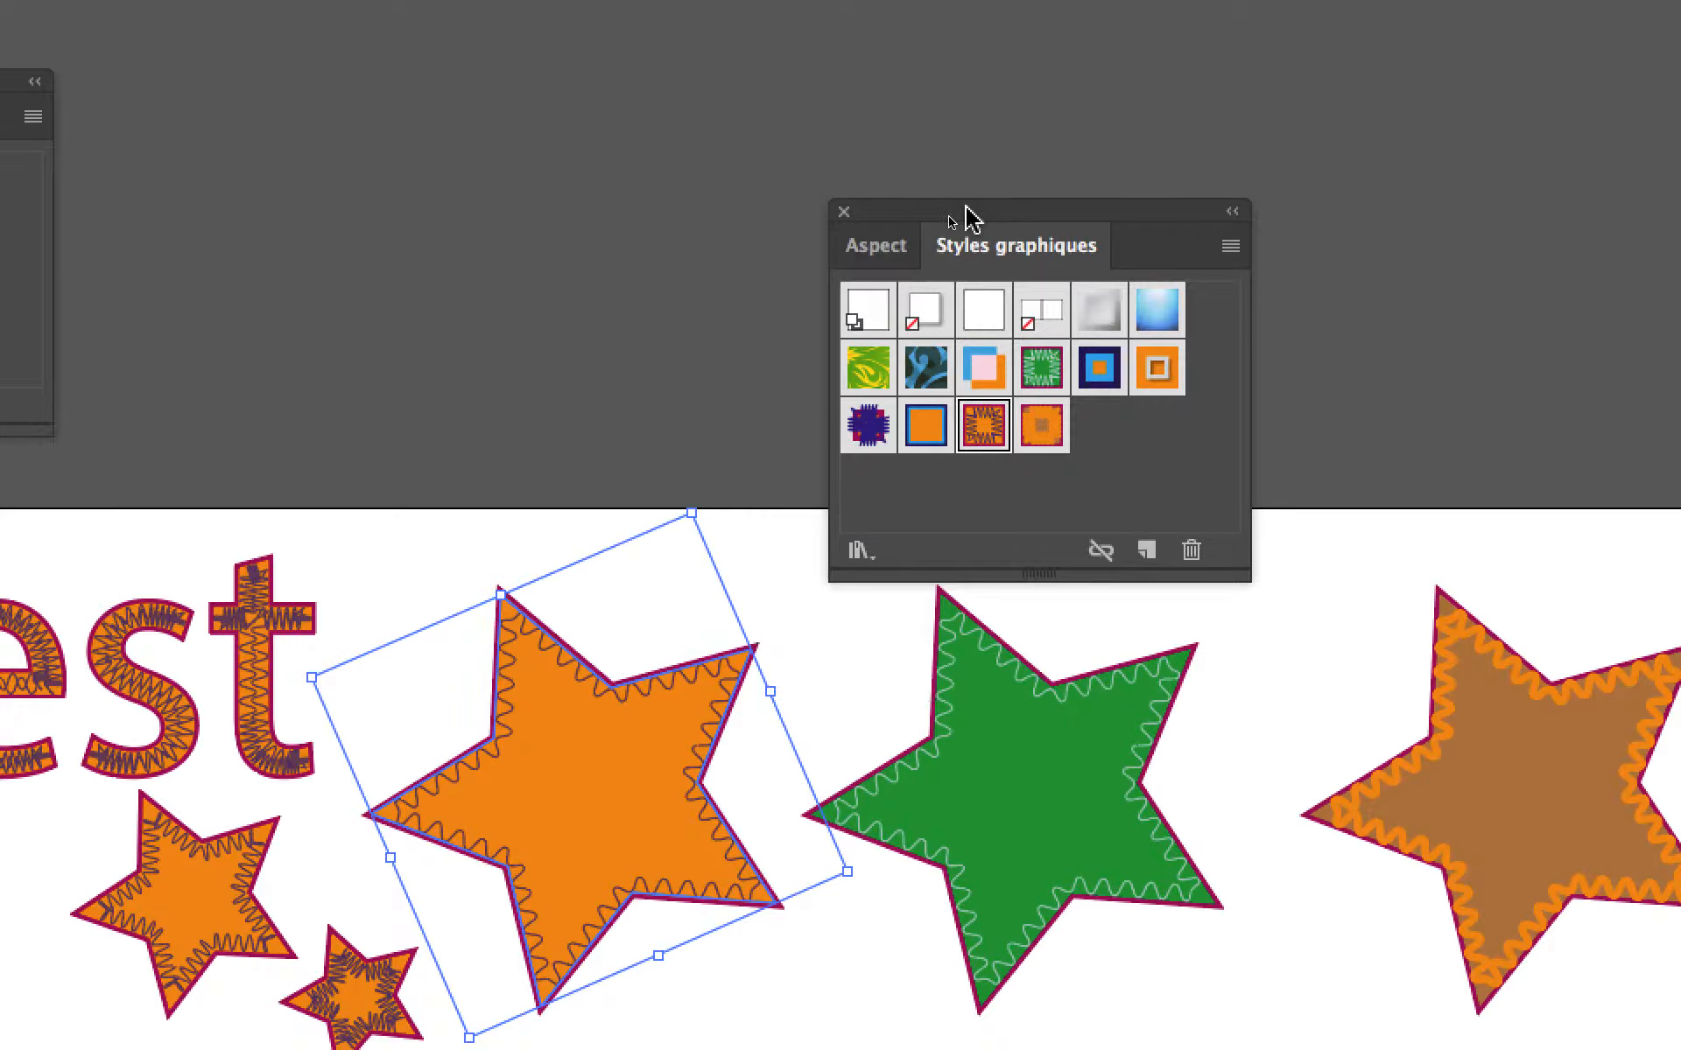
drag(964, 213, 945, 465)
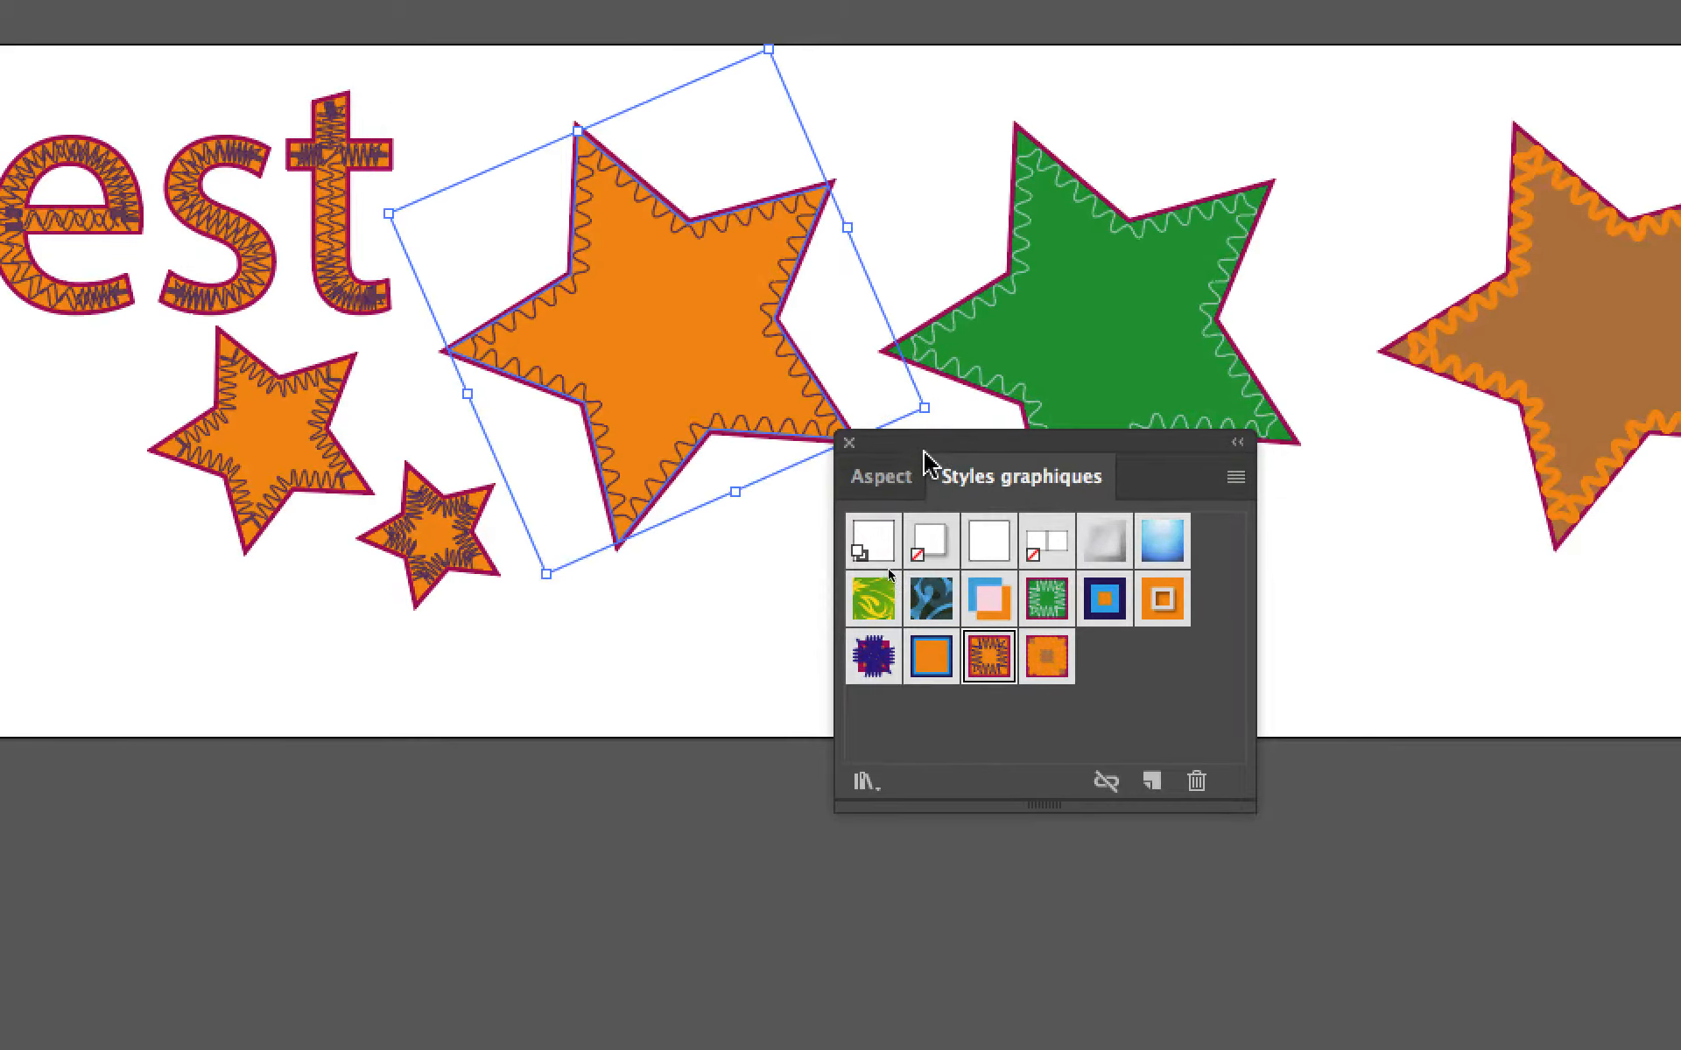
key(a)
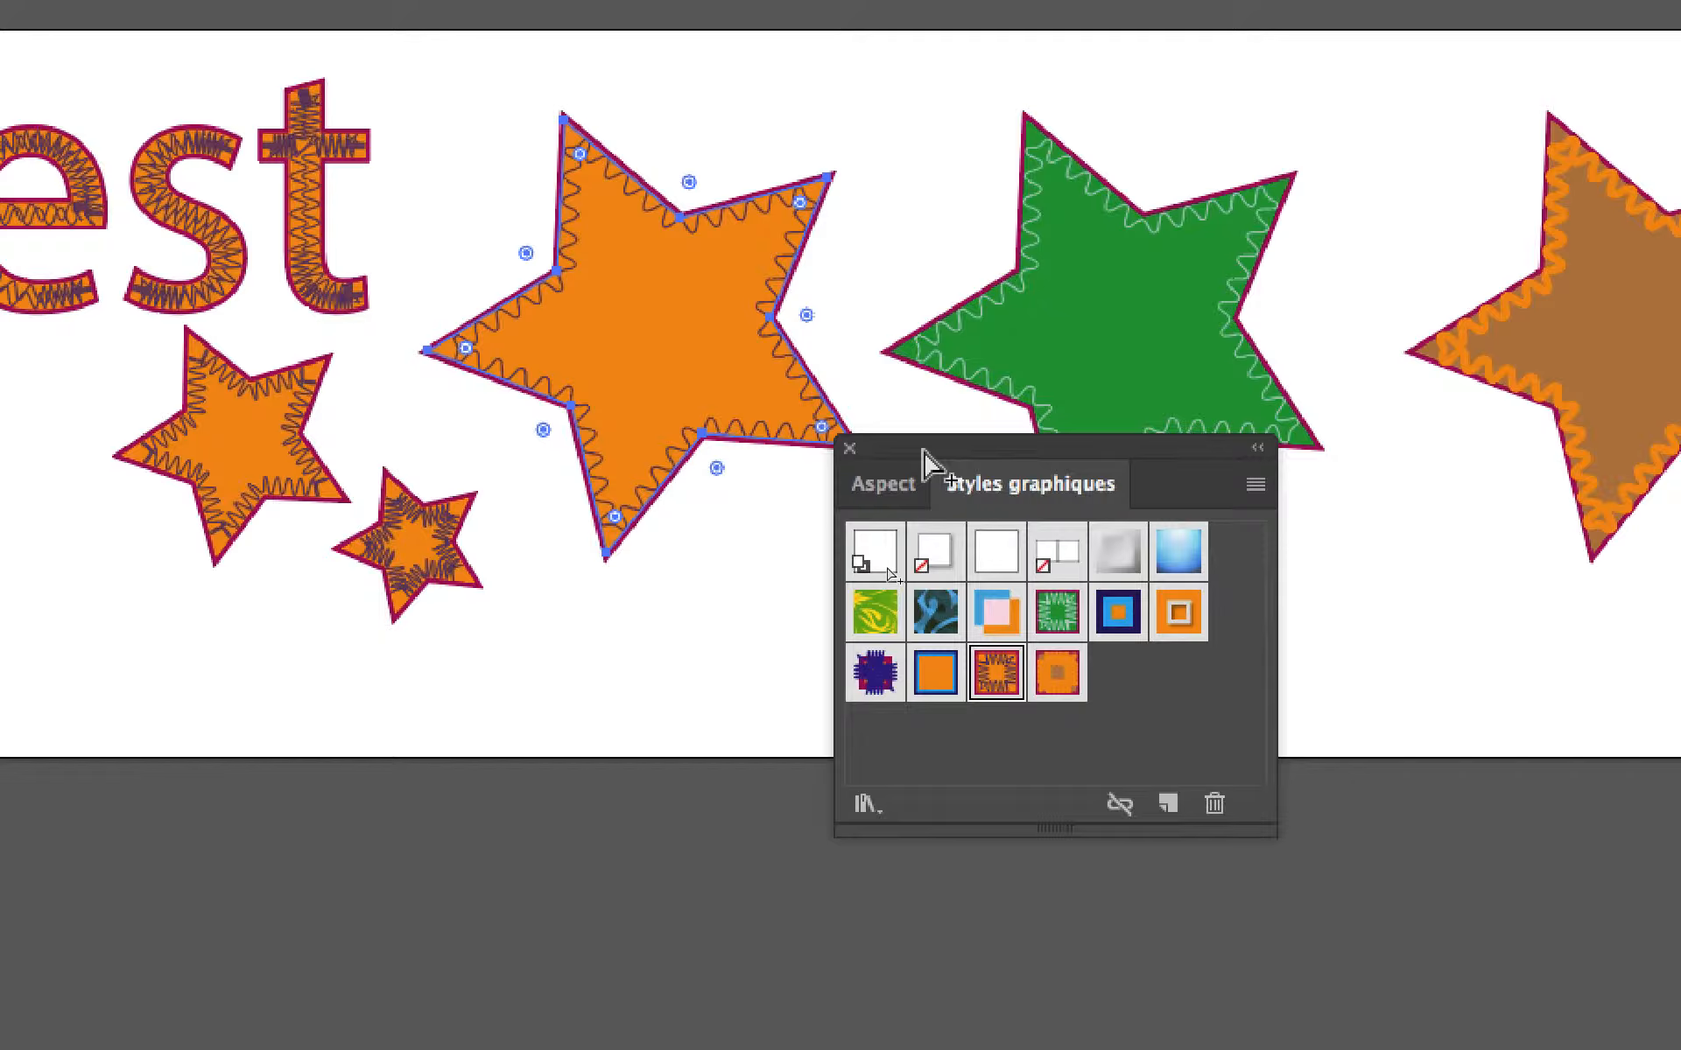
key(v)
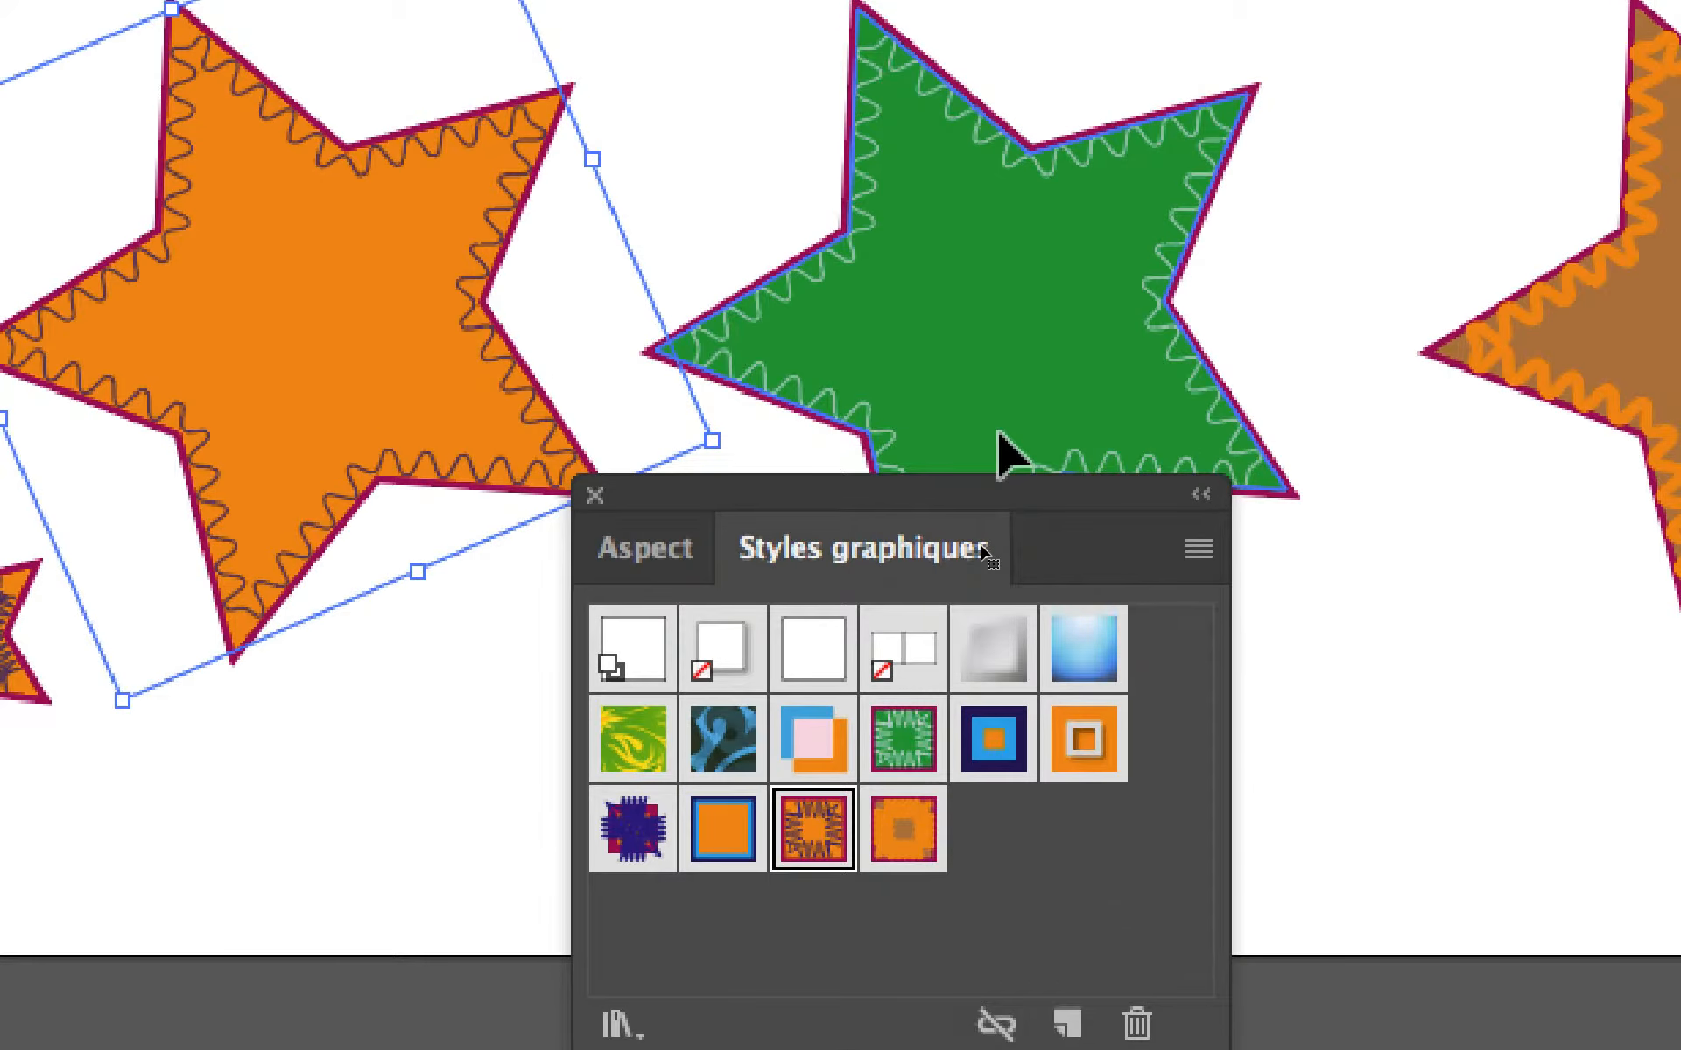
click(1001, 445)
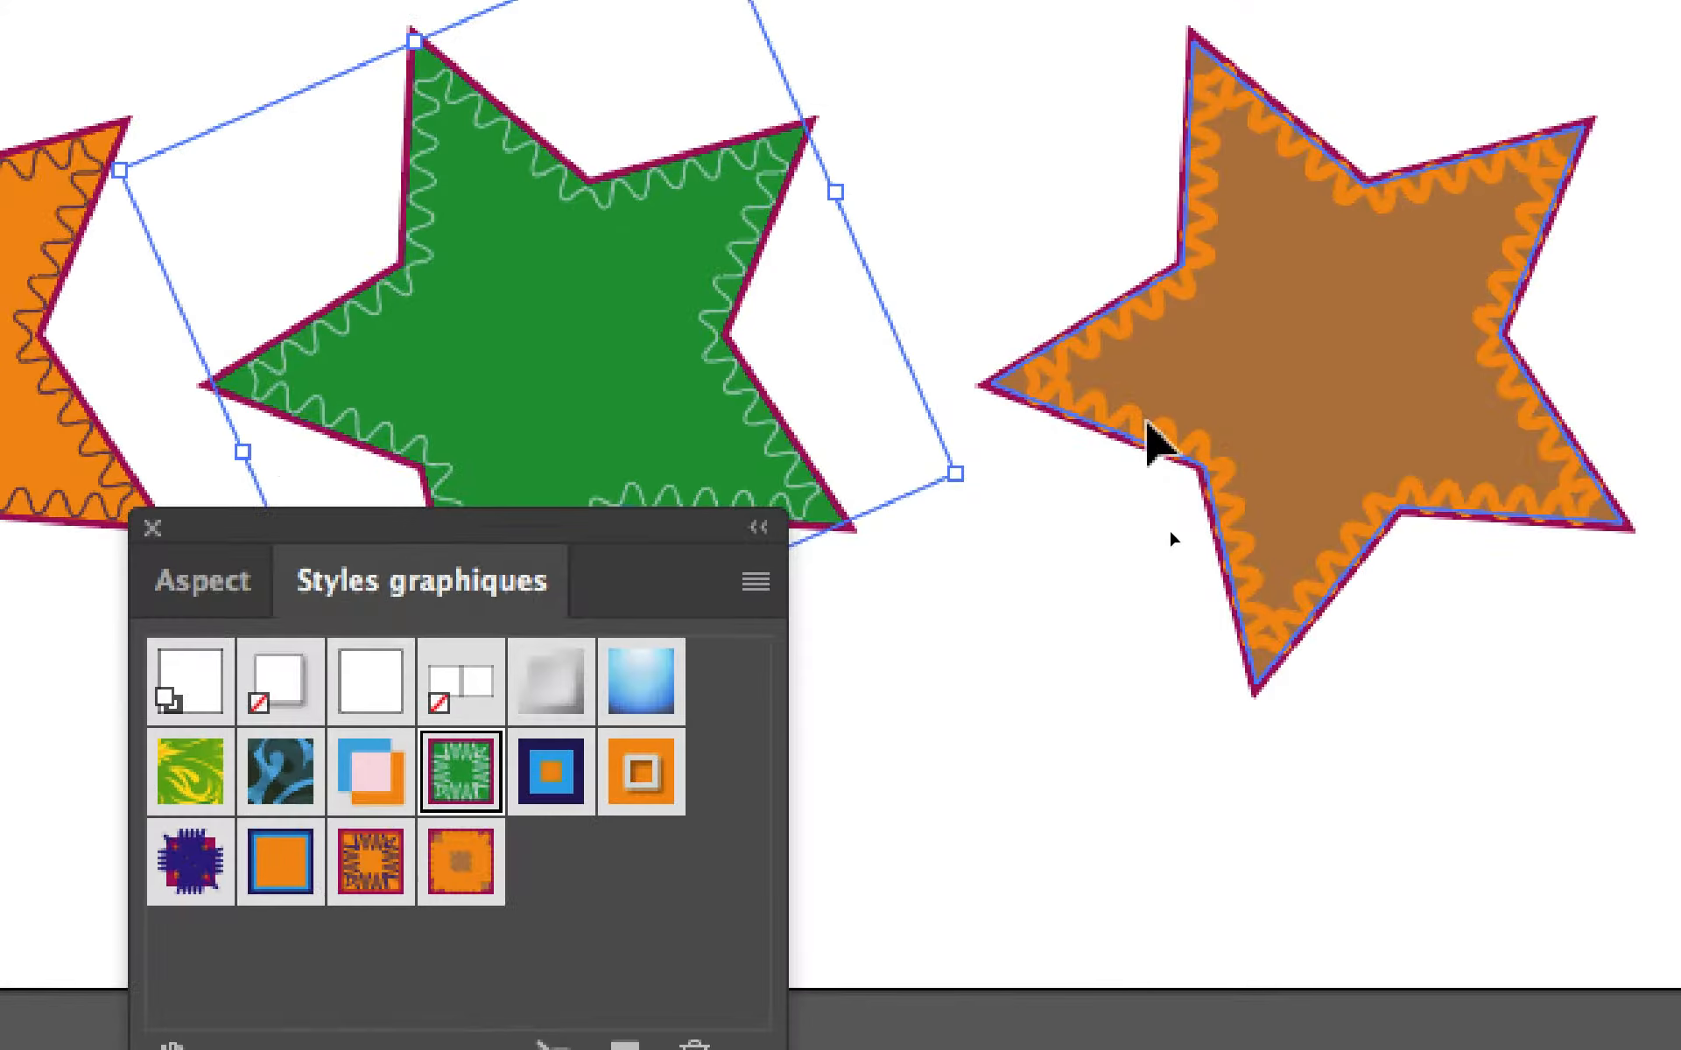
click(1652, 159)
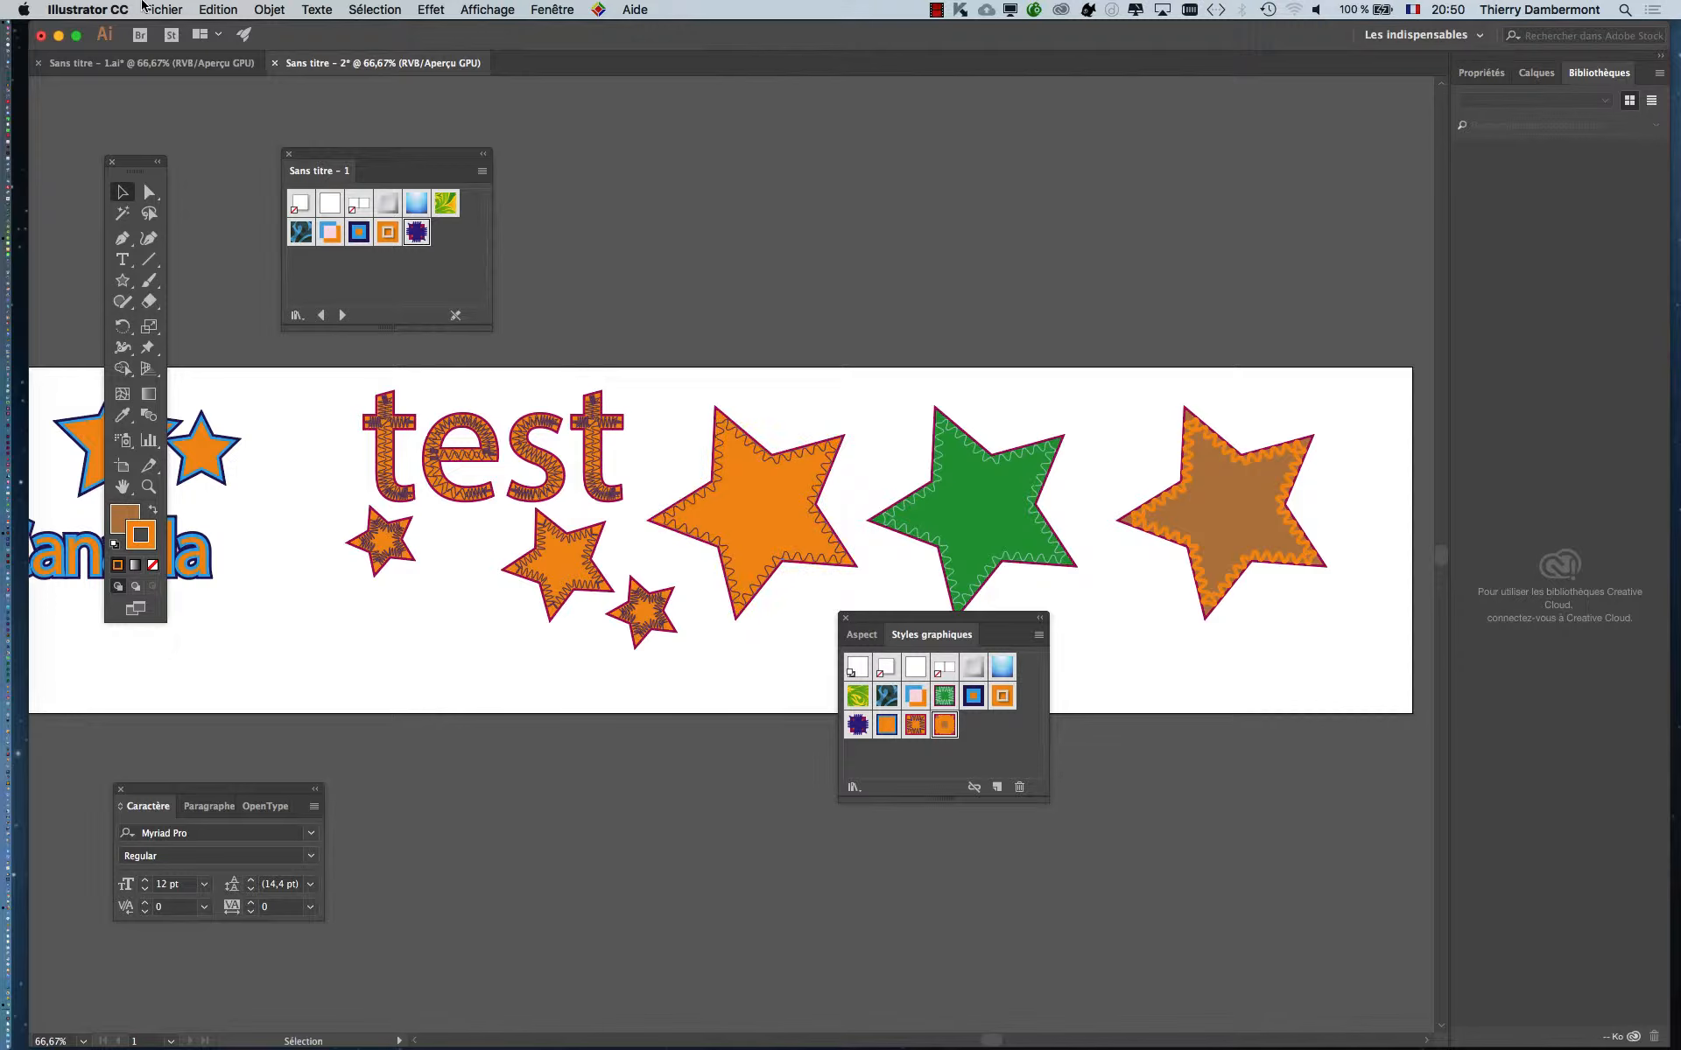
Step: Save the document as Sans titre - 3.ai in the Styles graphiques folder with the default Illustrator CC options
click(145, 7)
click(231, 155)
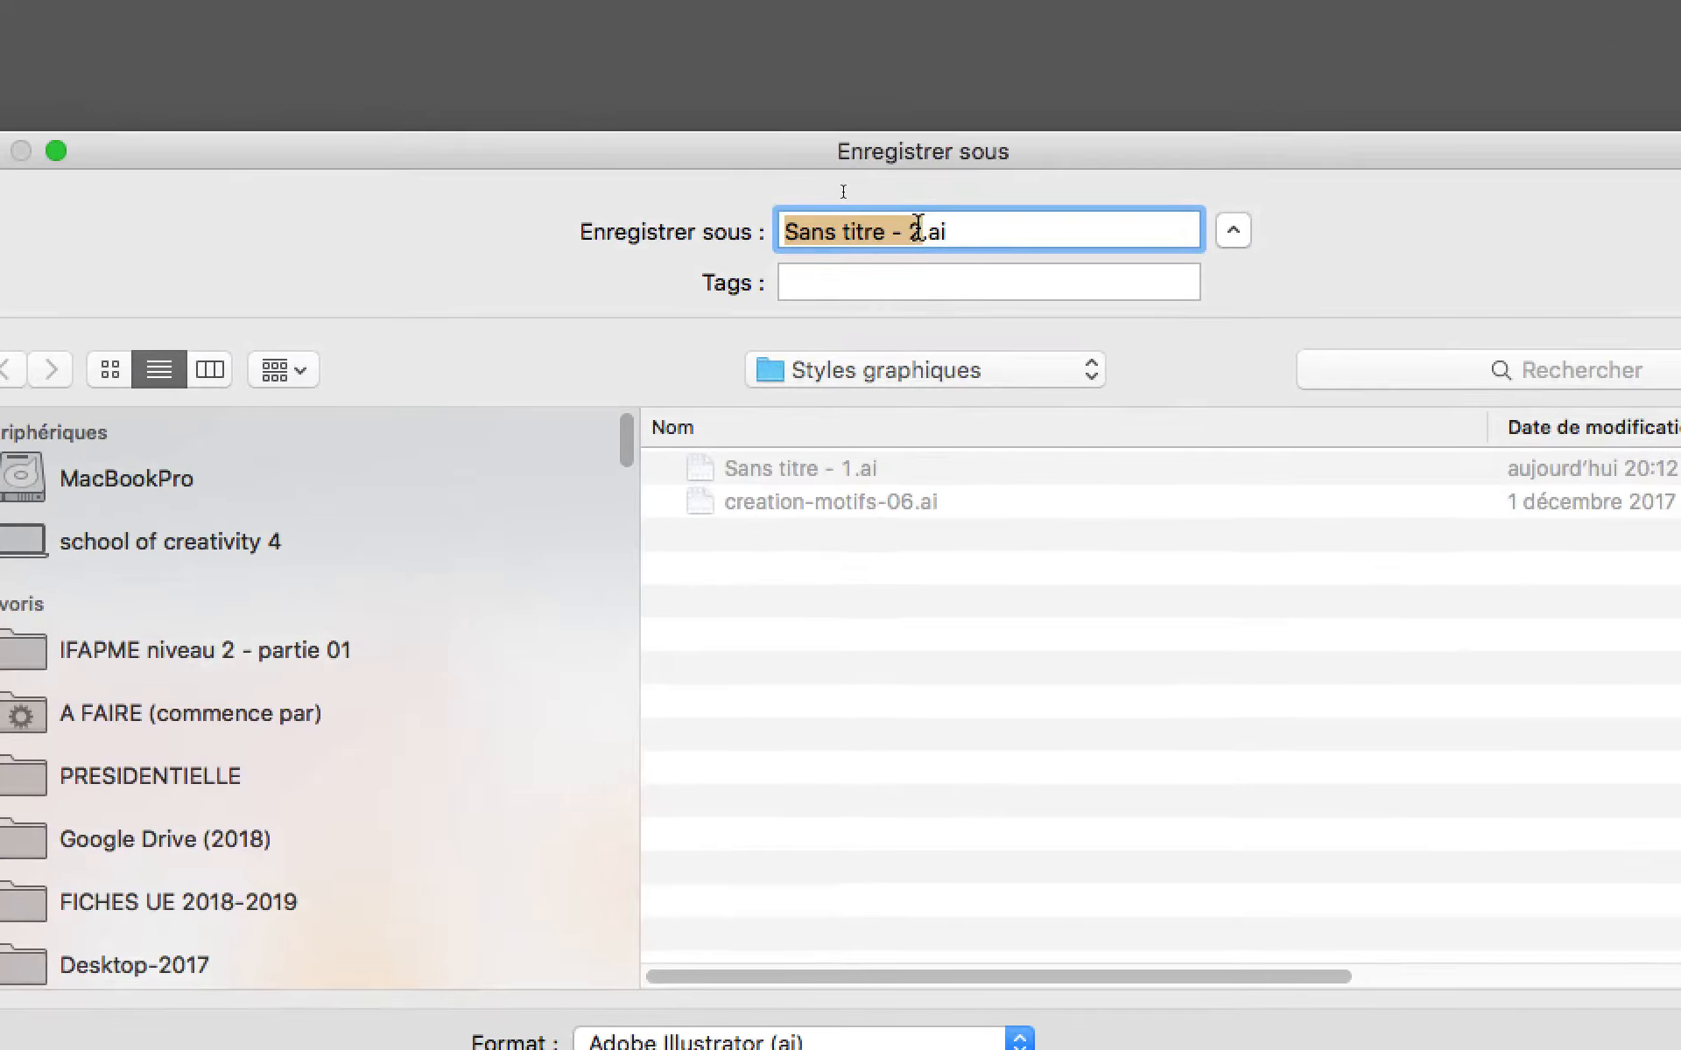
click(917, 229)
text(a)
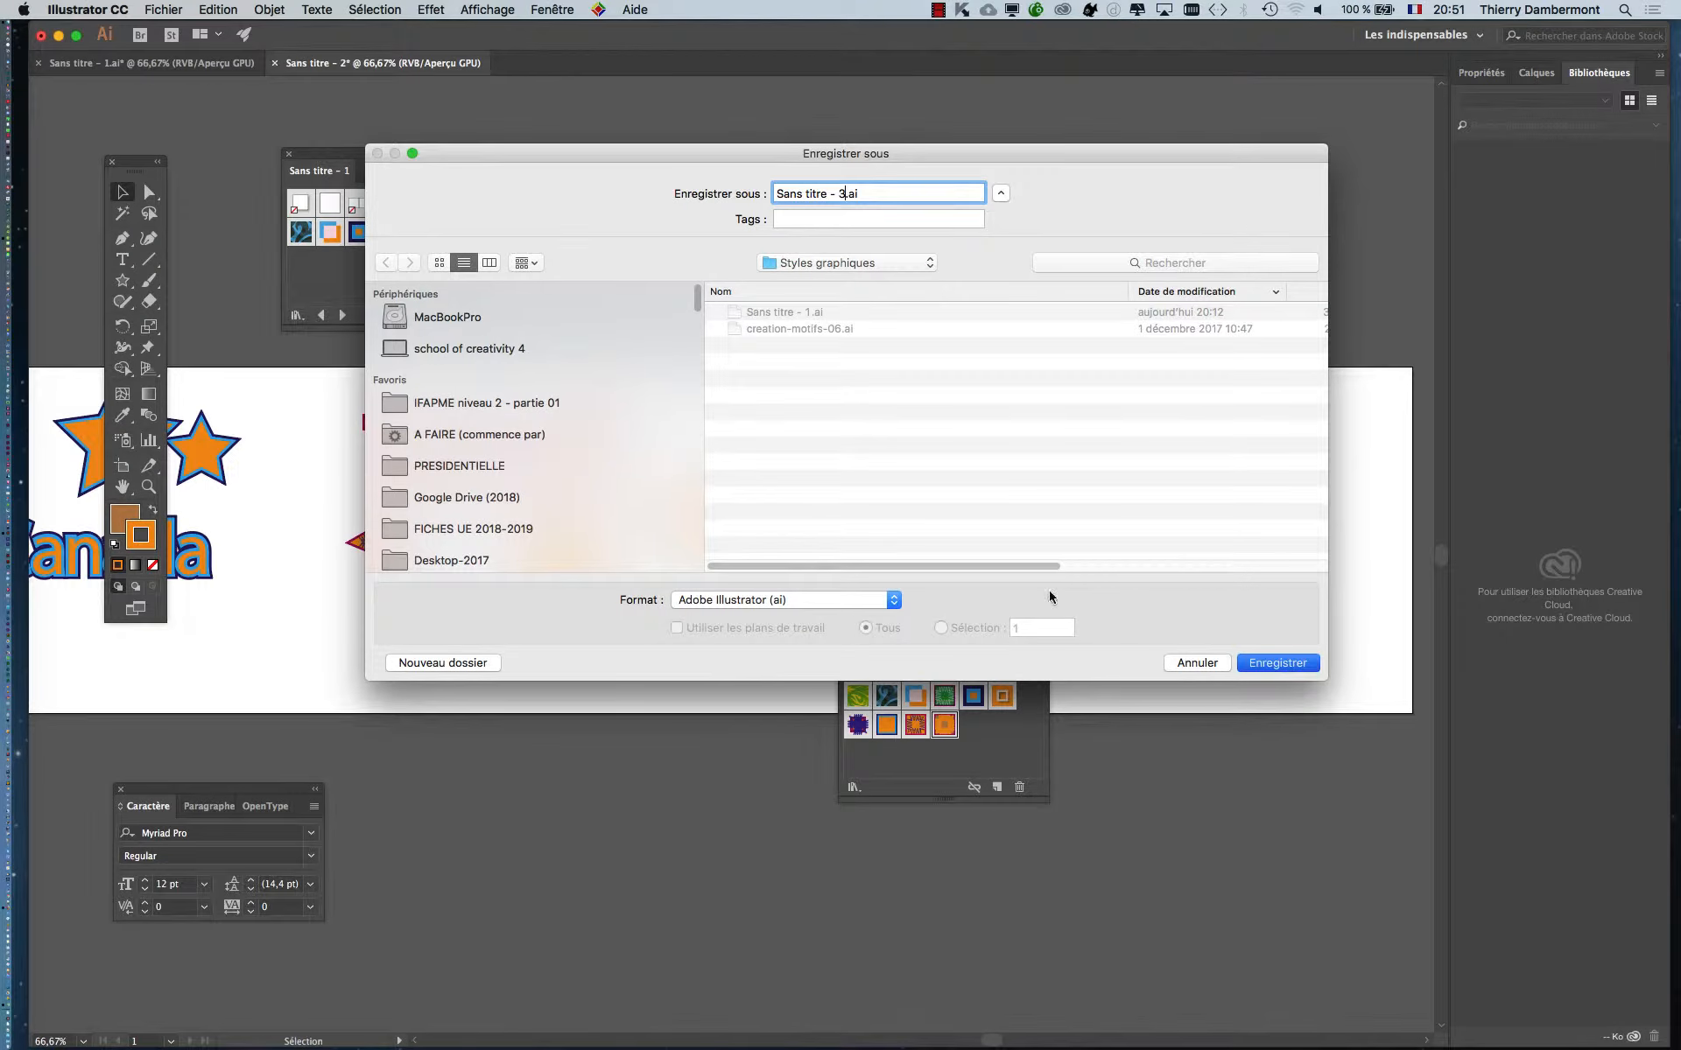
key(Return)
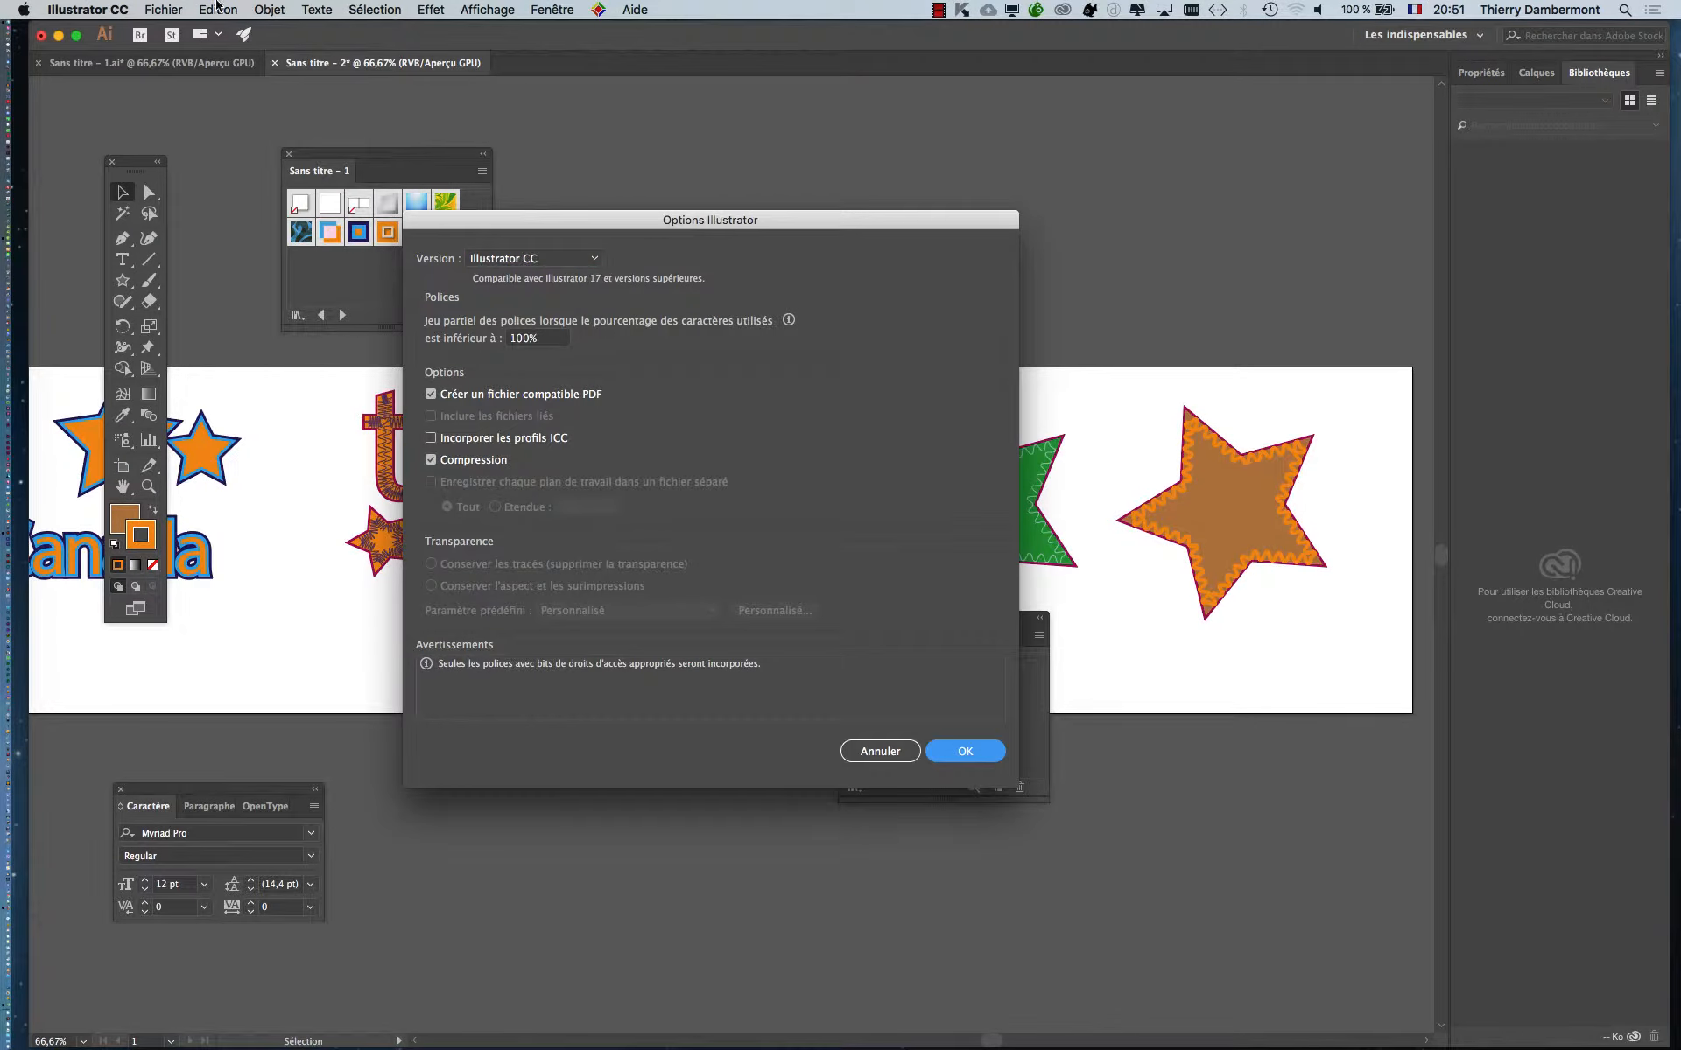
key(Return)
Step: Save a copy of the document as Sans titre - 4.ai in the Styles graphiques folder with the default Illustrator CC options
click(162, 9)
click(234, 154)
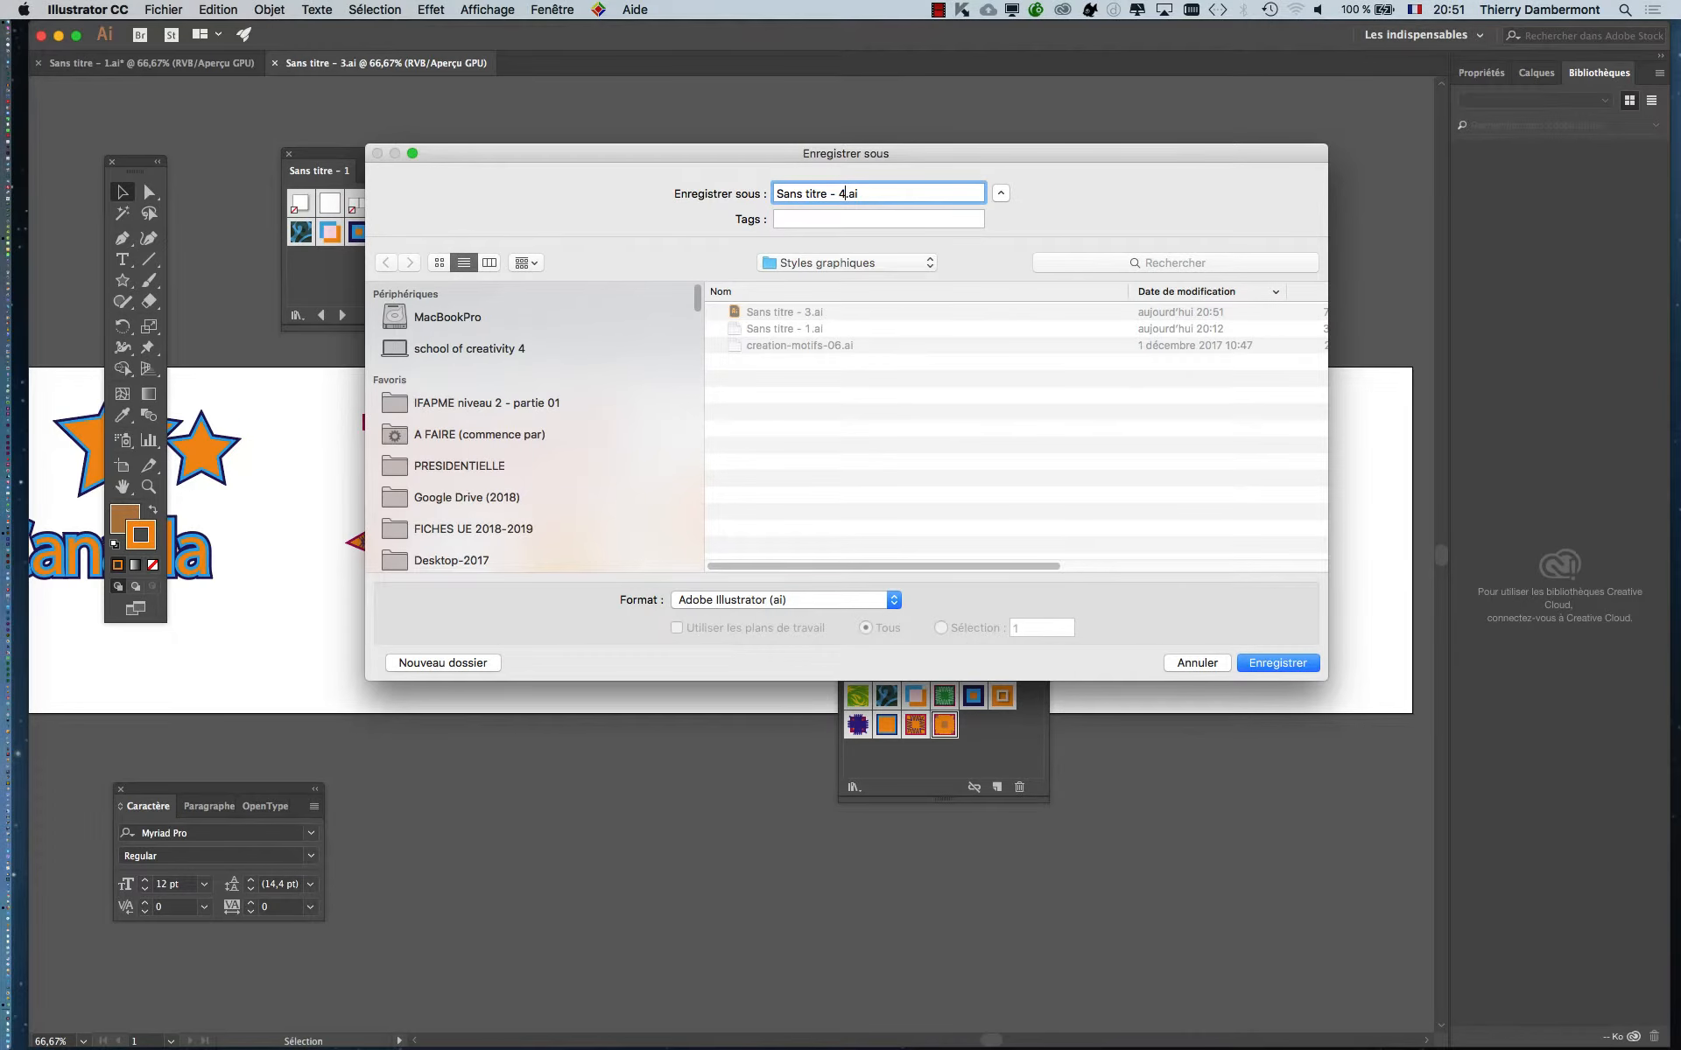
key(Return)
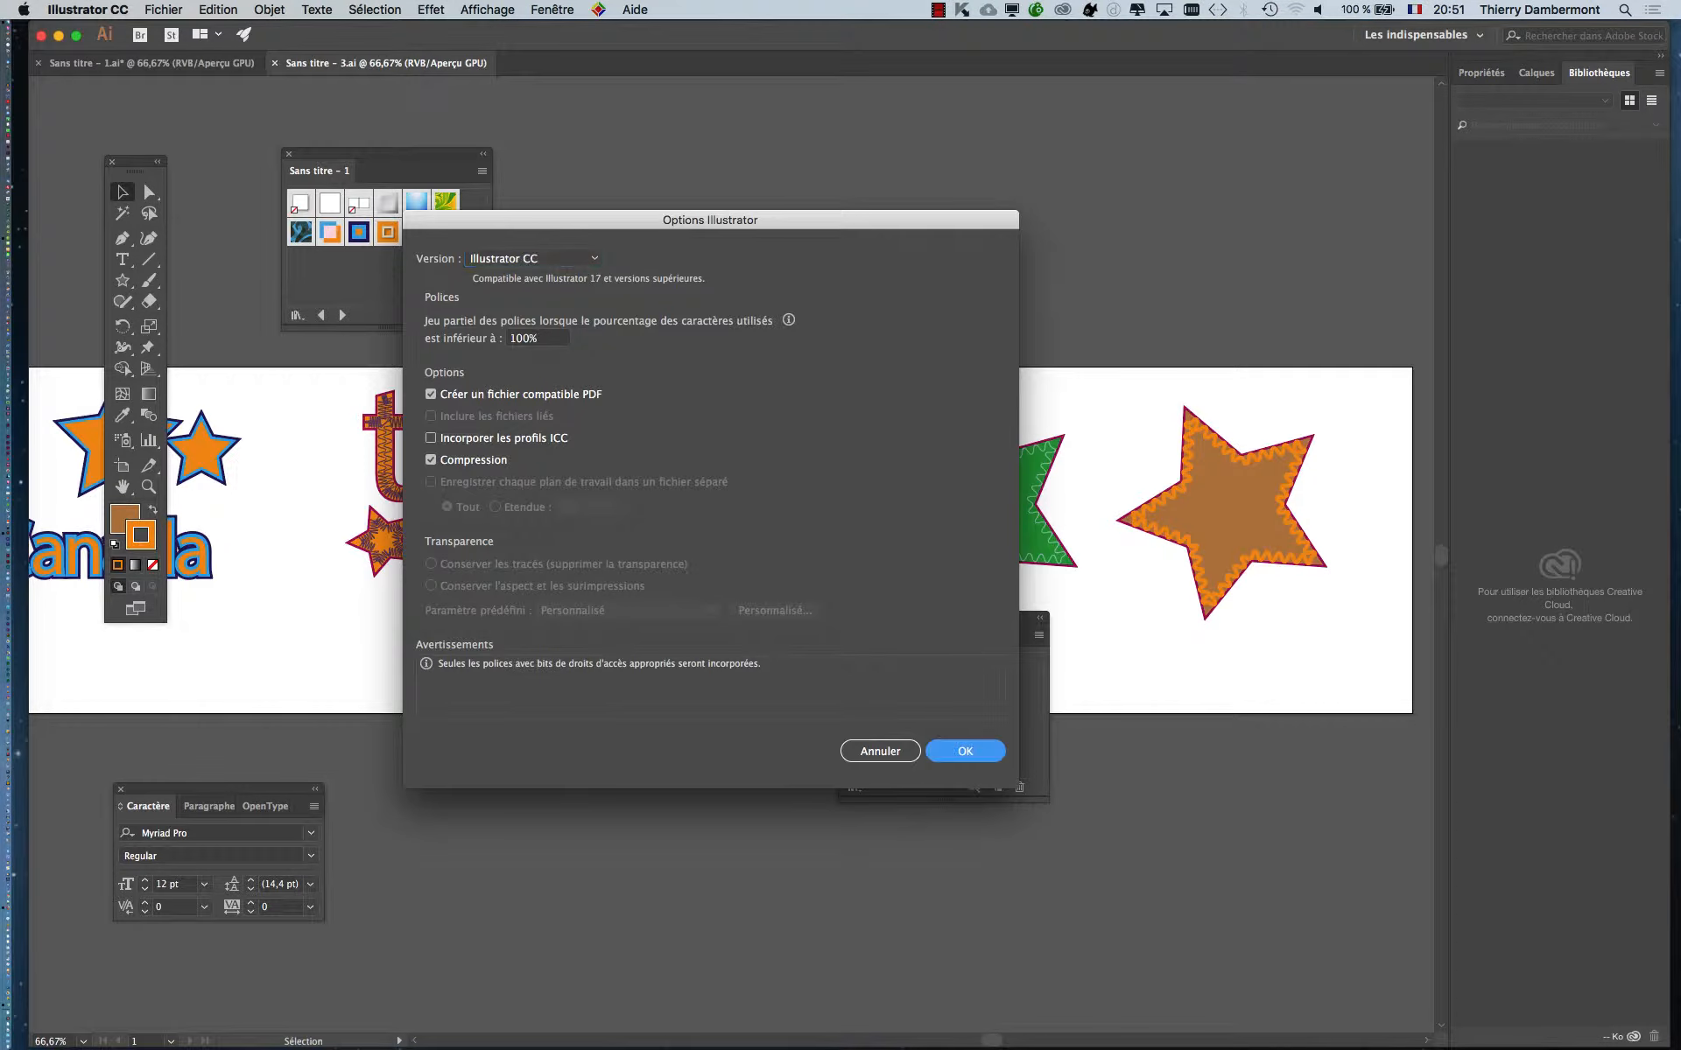
key(Return)
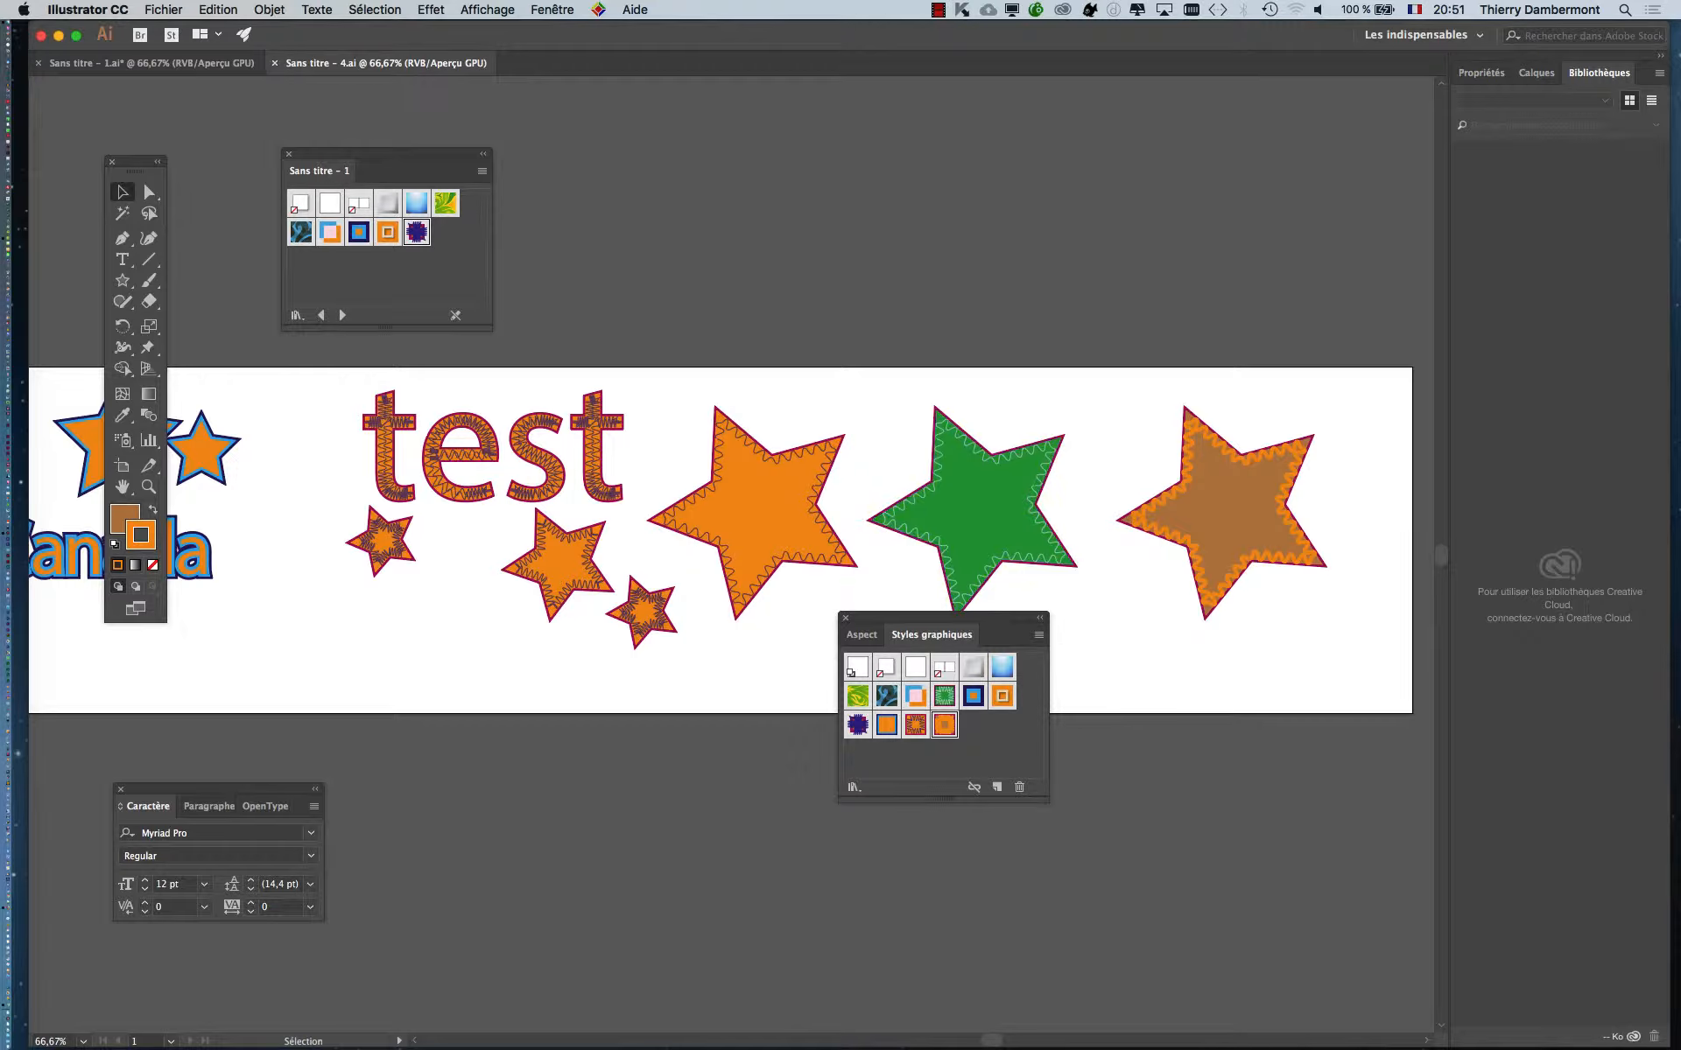
Step: Select the green star and the small orange stars under the word test in turn to examine which graphic style each one uses
drag(945, 617, 910, 647)
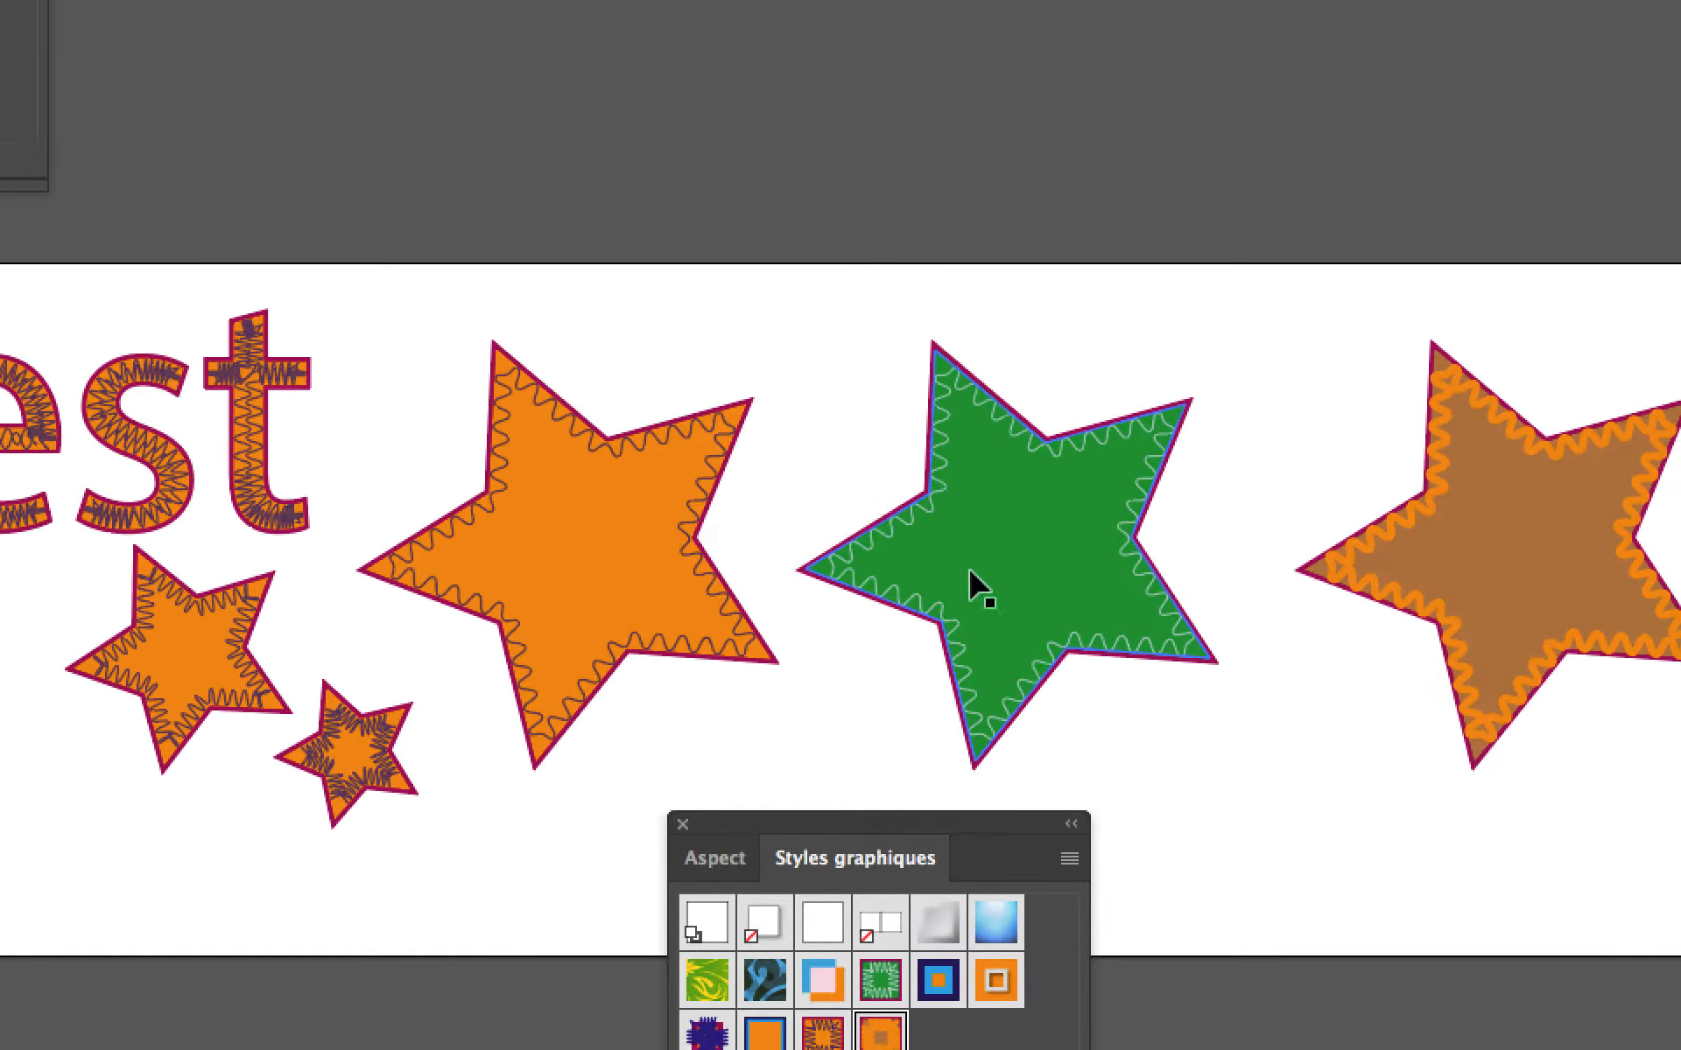
click(955, 525)
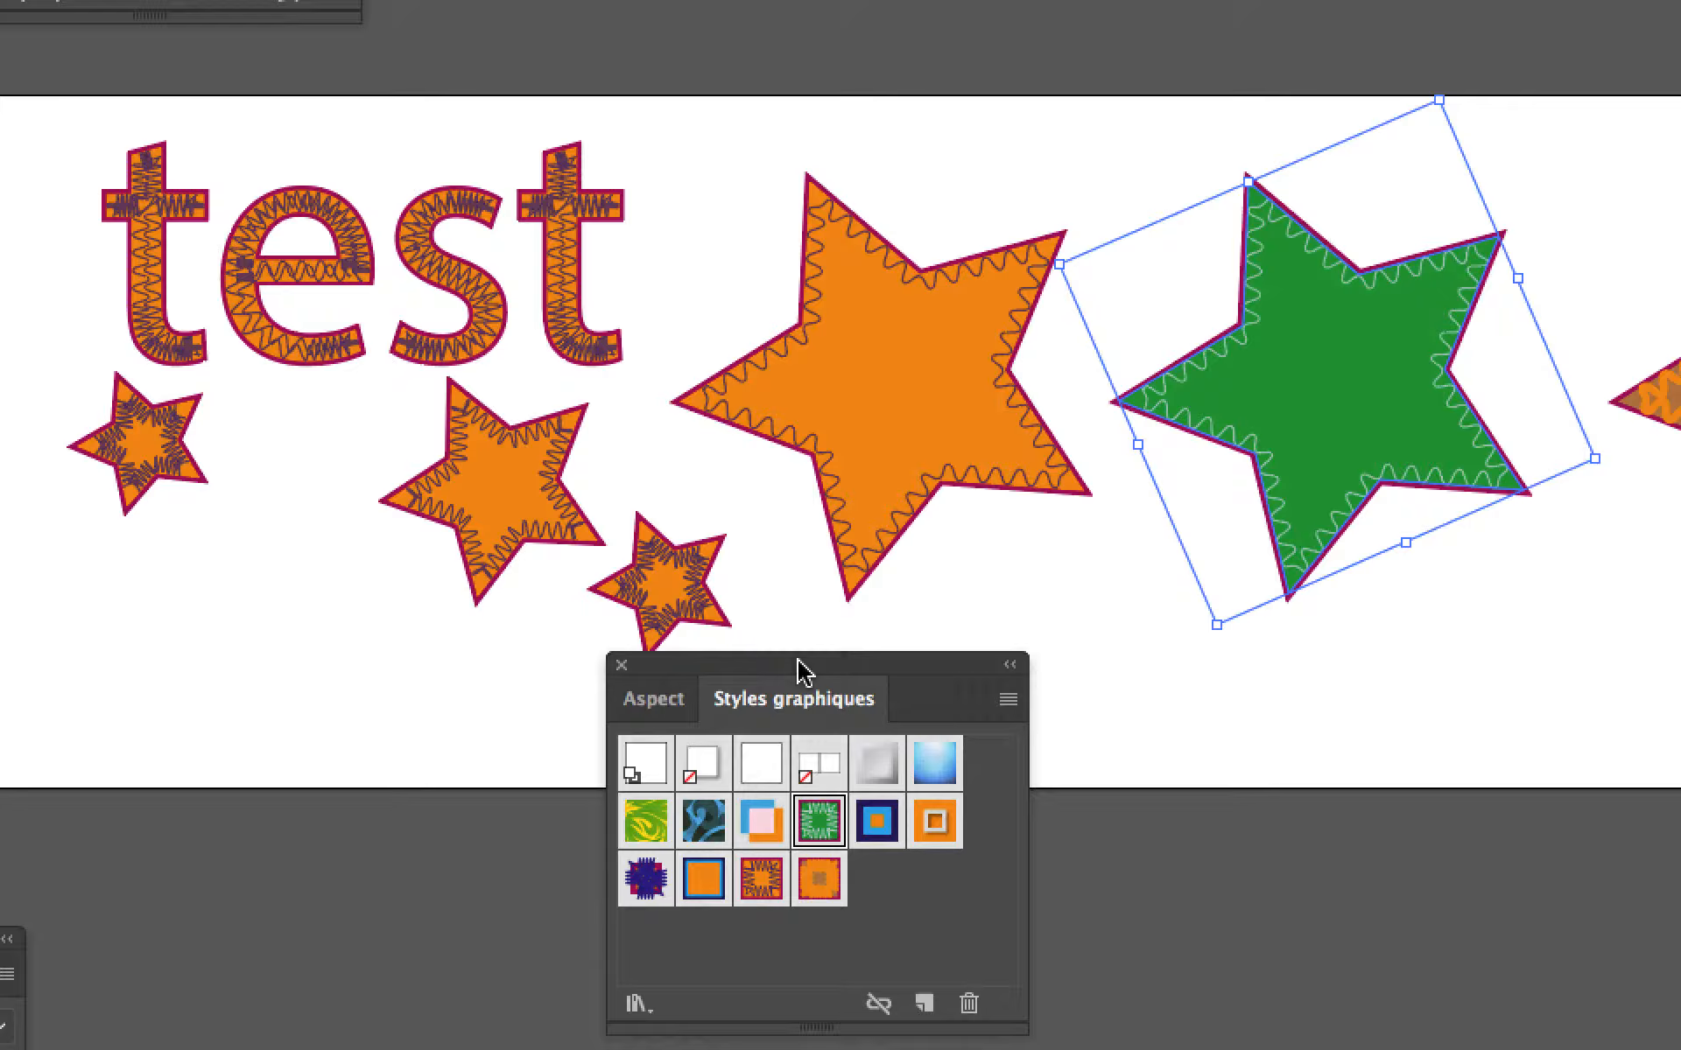
drag(801, 669, 665, 688)
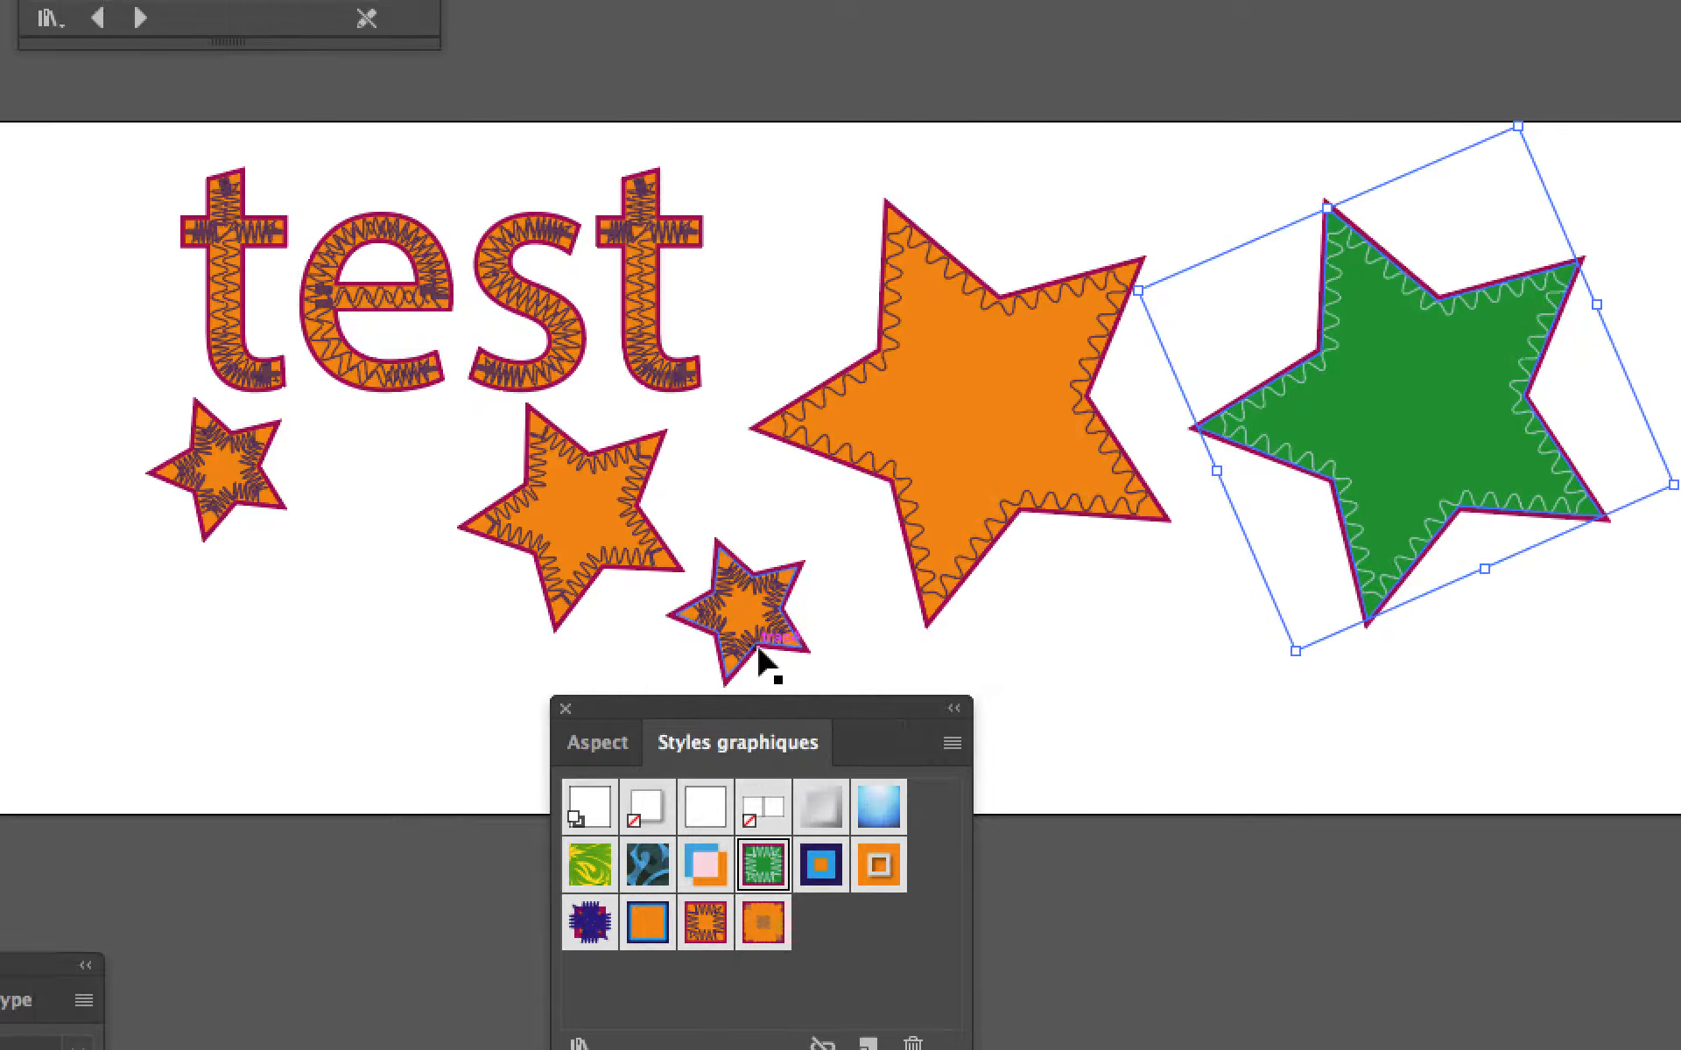
click(758, 652)
click(615, 578)
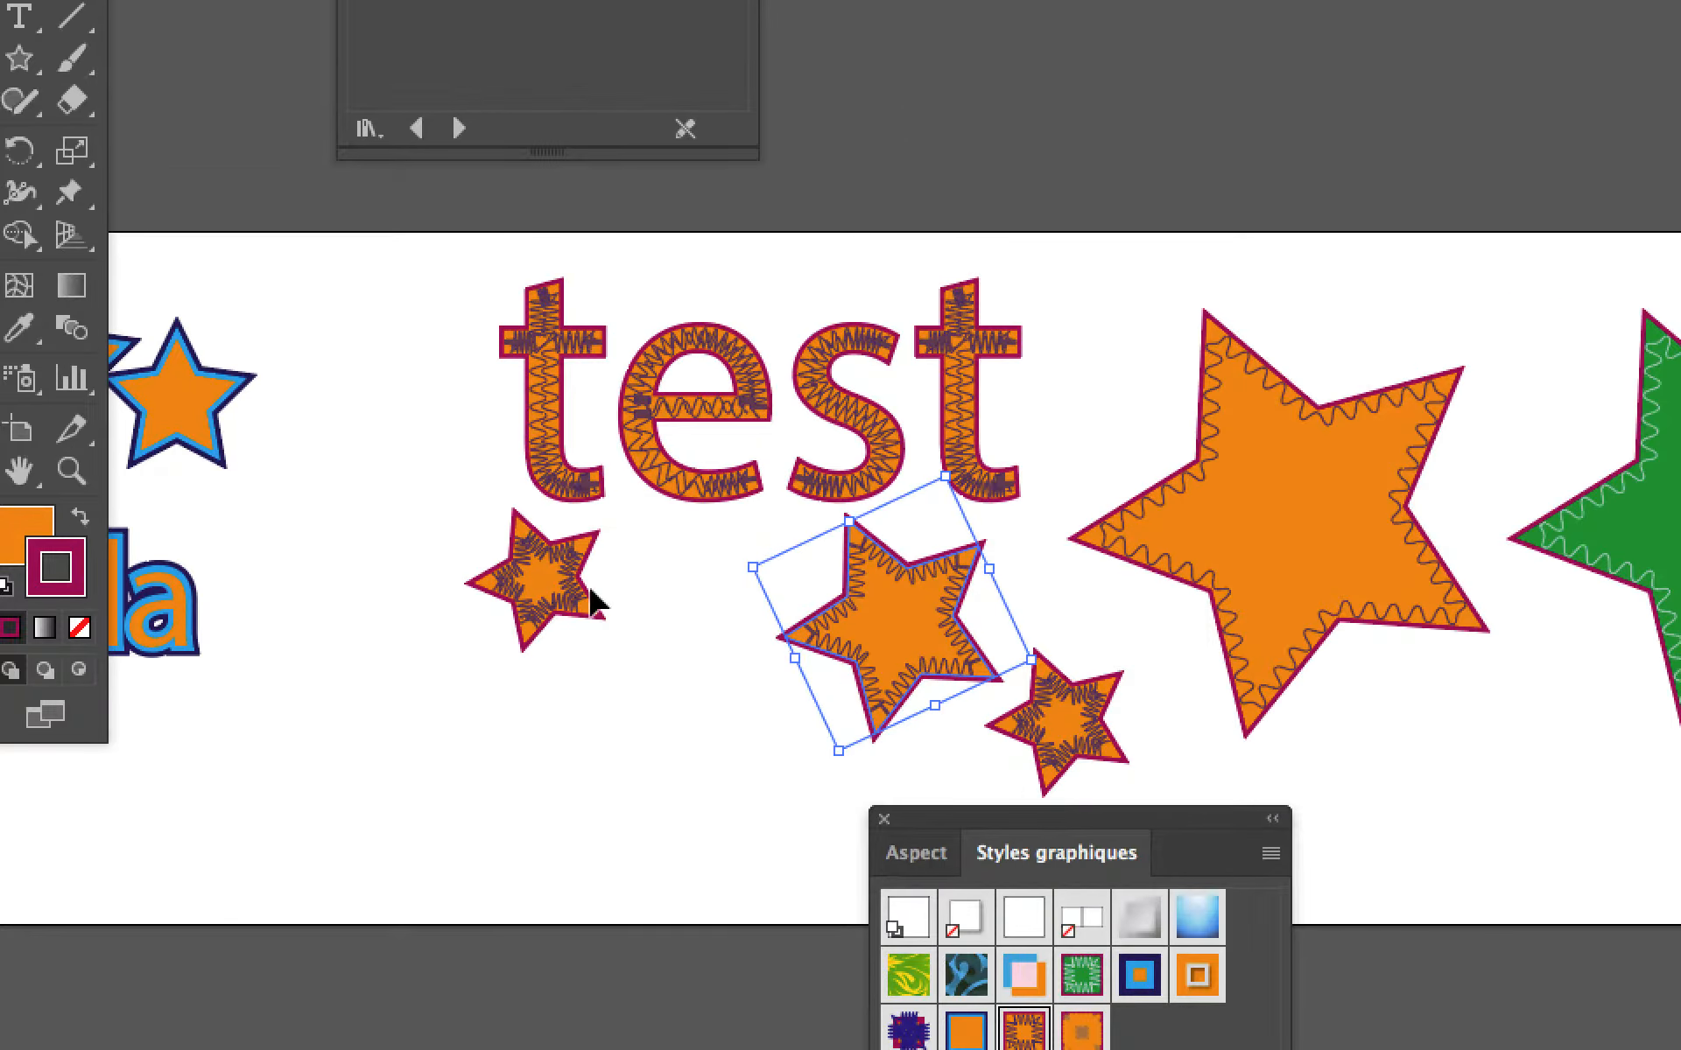
click(590, 602)
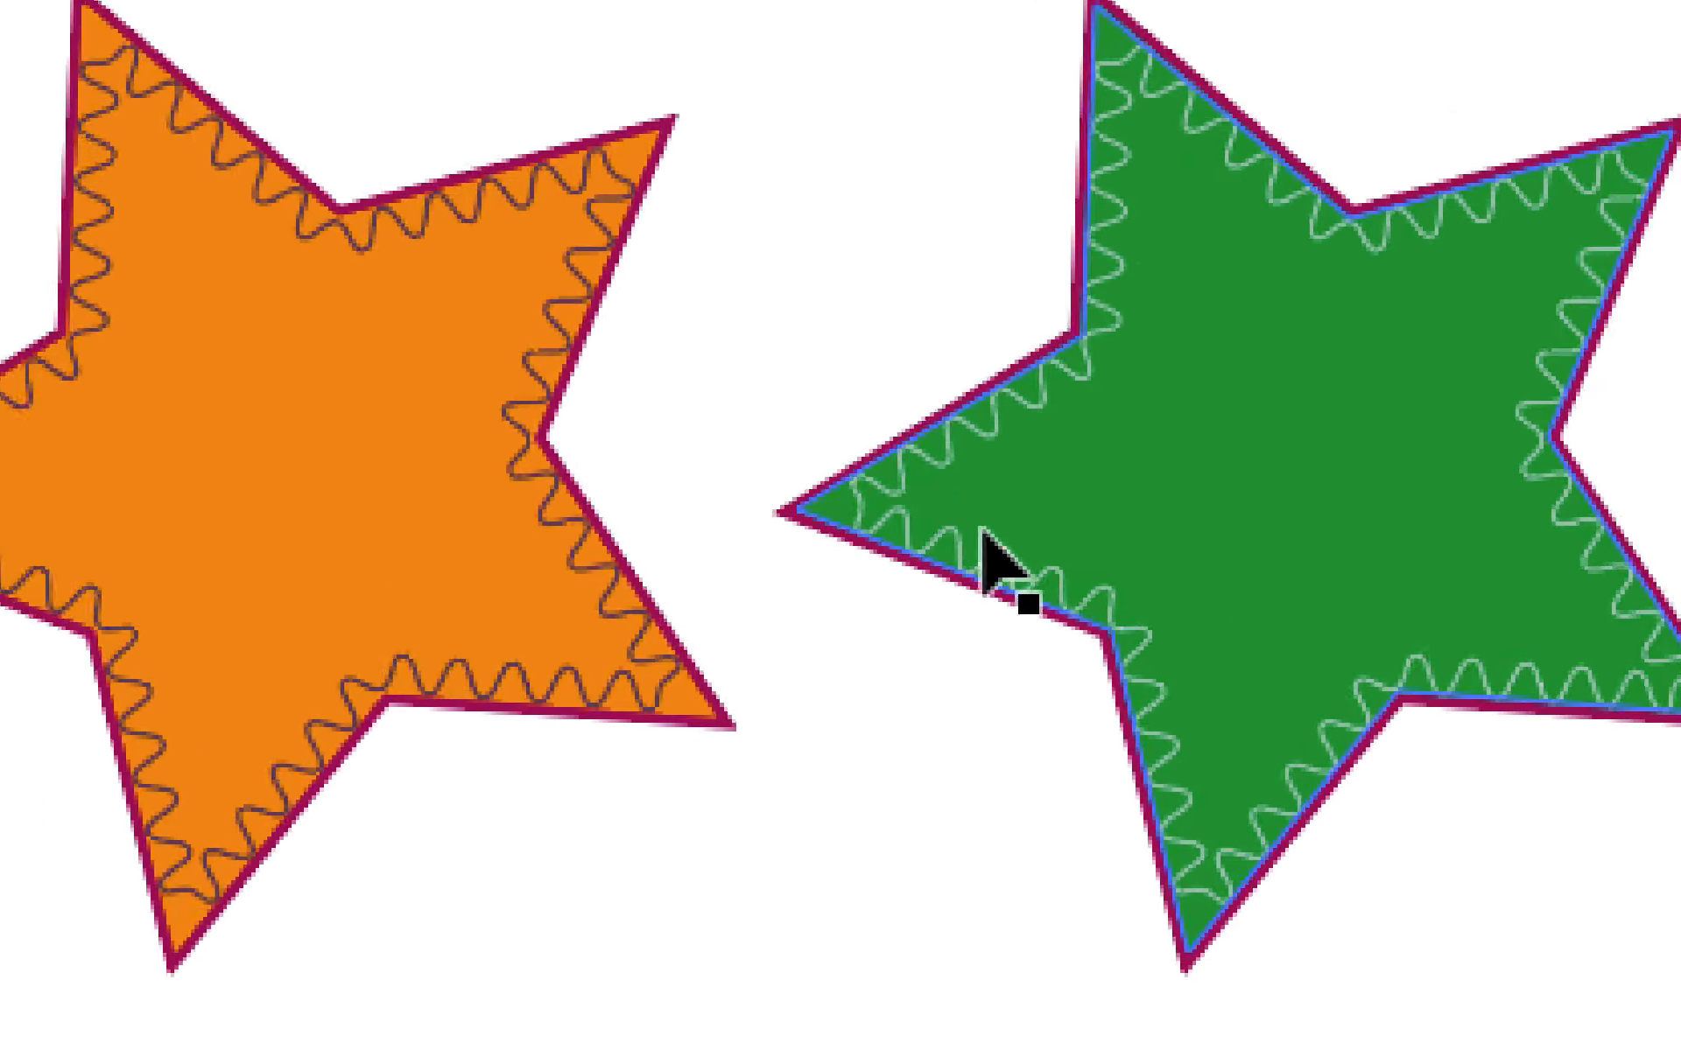
Step: Redefine the orange zigzag graphic style with the green star's appearance and apply the updated style to that green star
click(1013, 563)
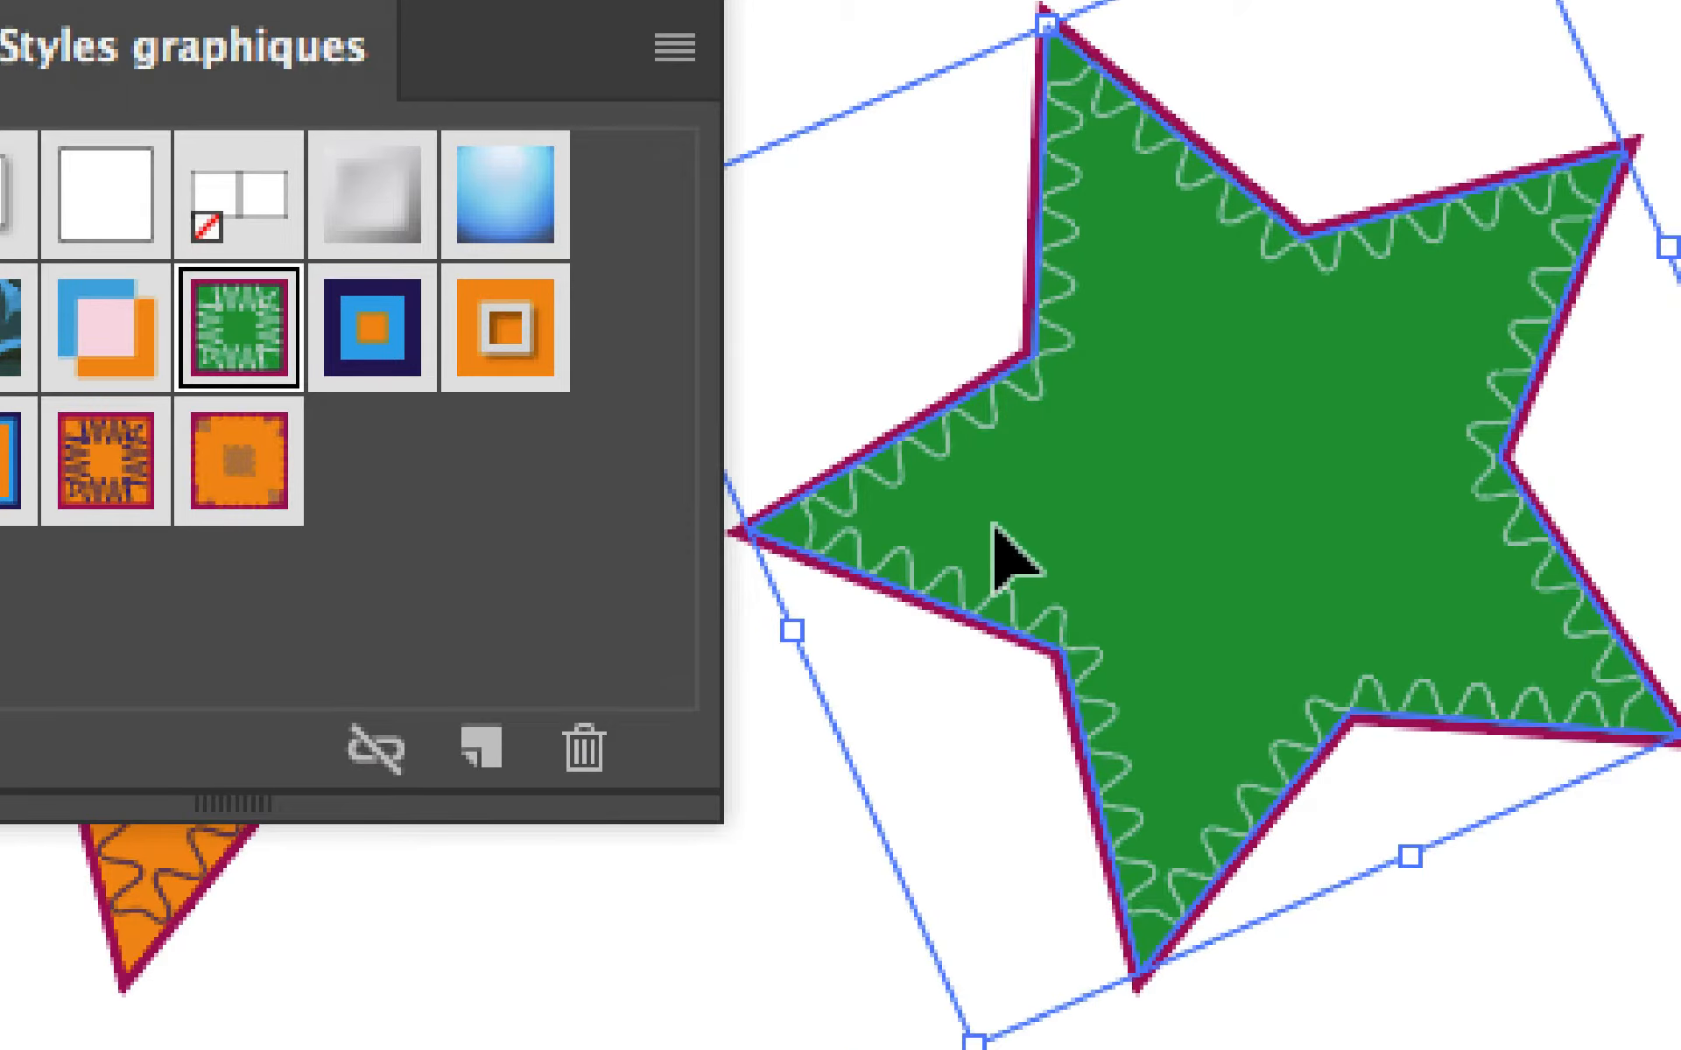
mouse_move(994, 524)
mouse_down()
mouse_move(537, 523)
mouse_move(342, 482)
mouse_up()
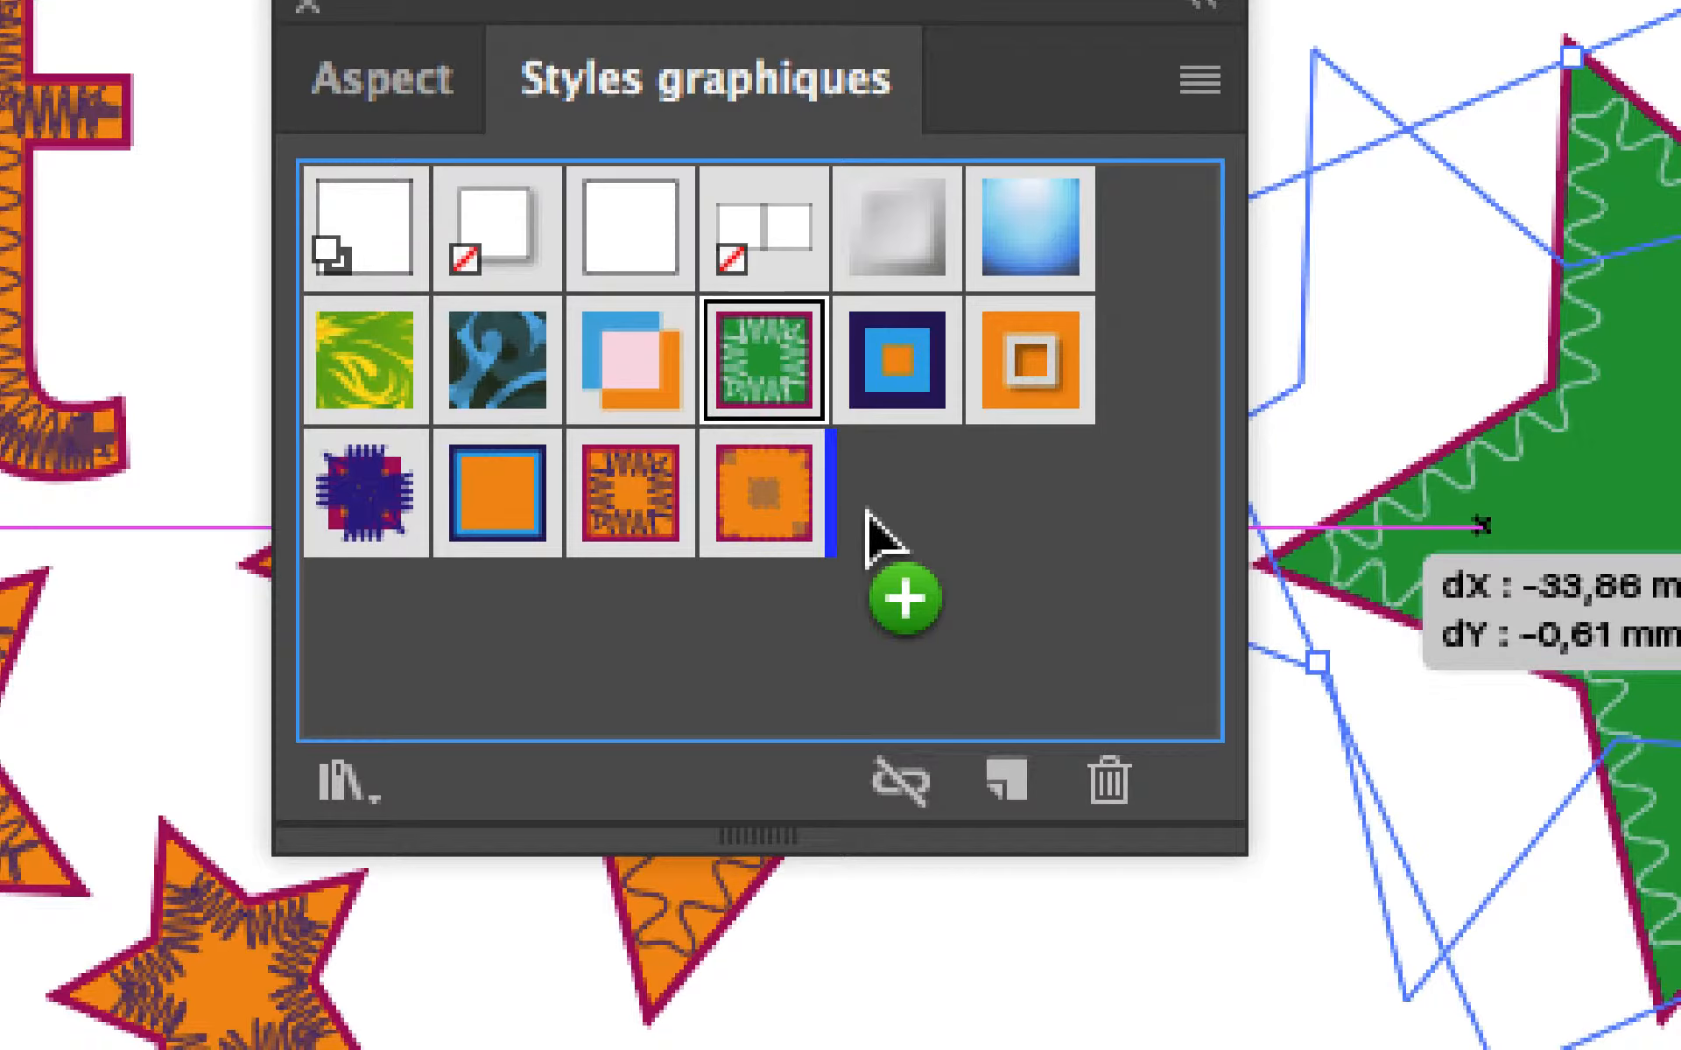
mouse_move(867, 517)
mouse_down()
mouse_move(726, 473)
mouse_move(700, 519)
mouse_move(637, 507)
mouse_up()
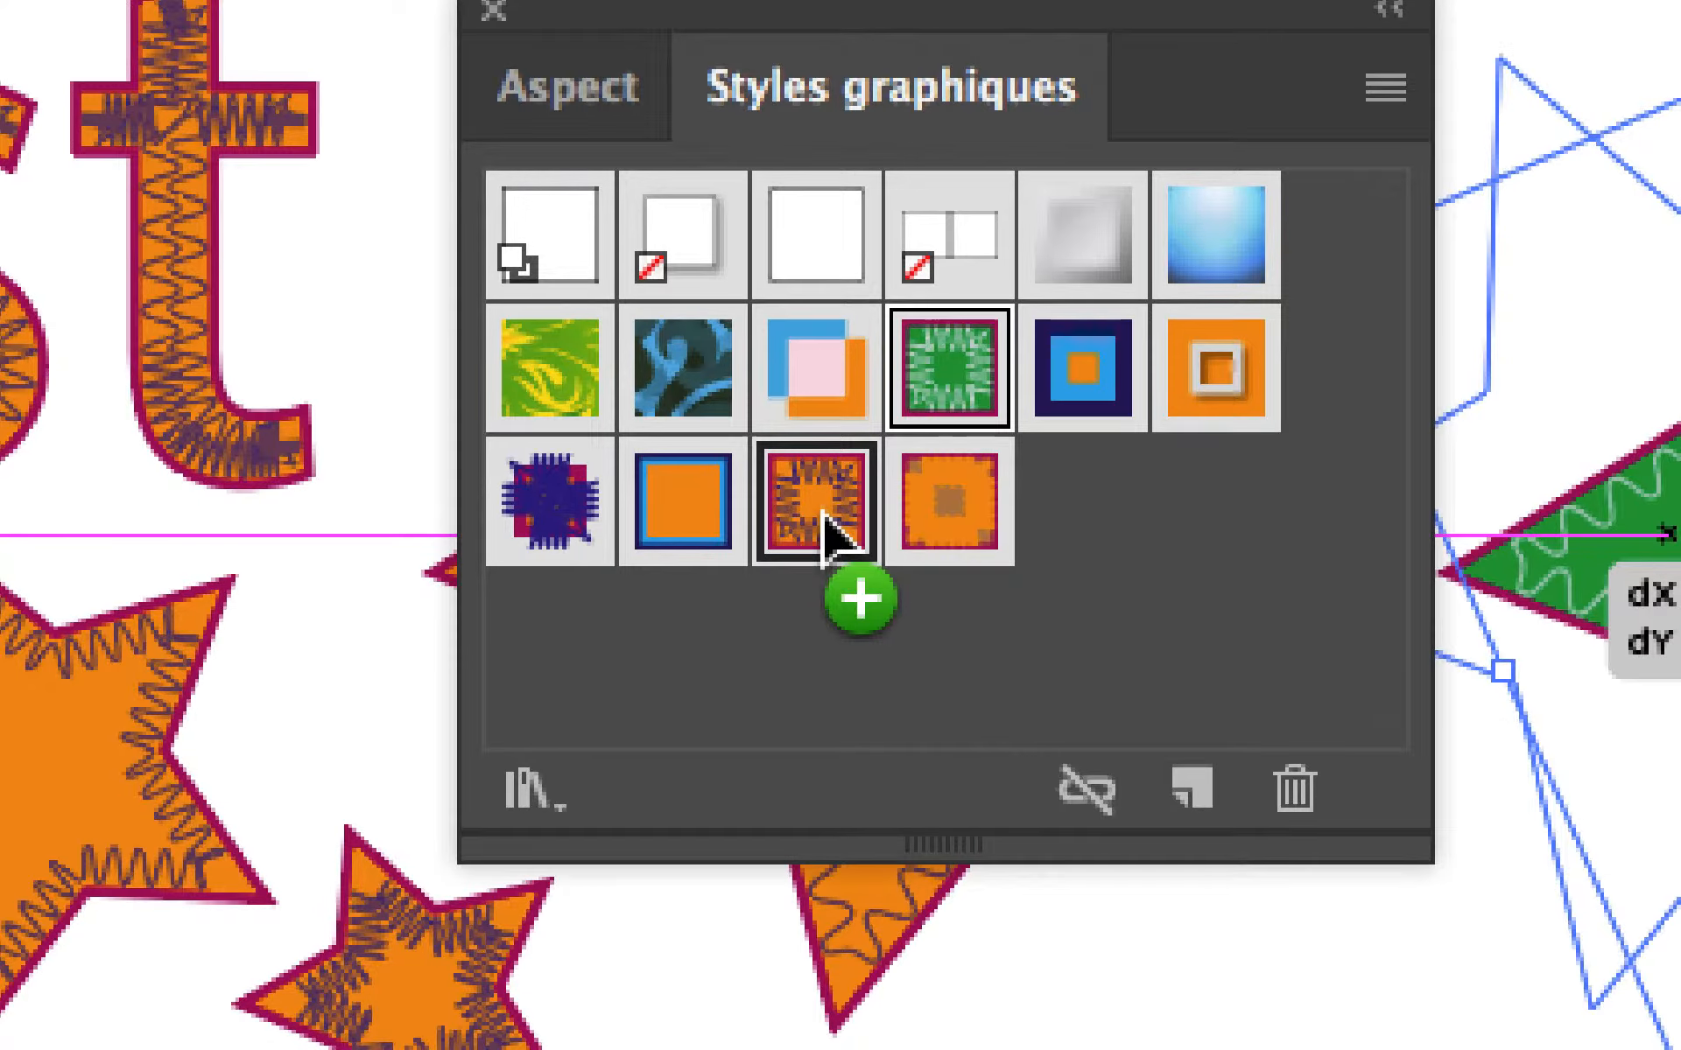
drag(821, 512, 405, 512)
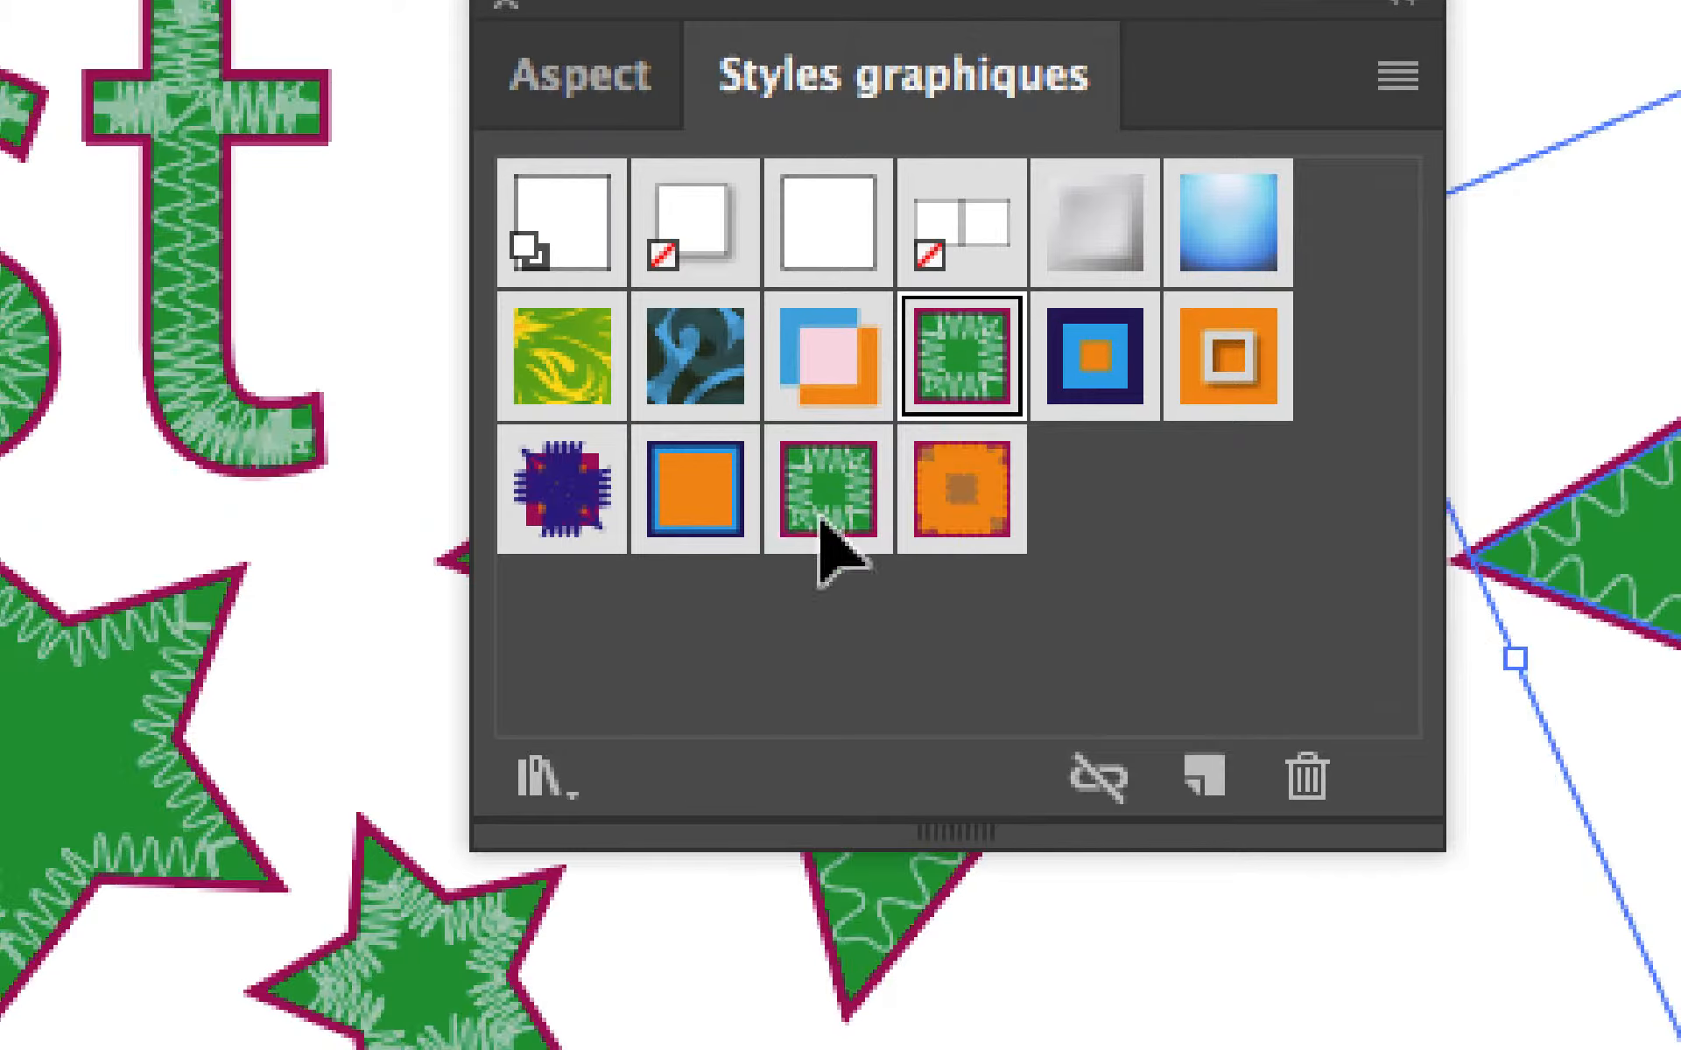
click(818, 515)
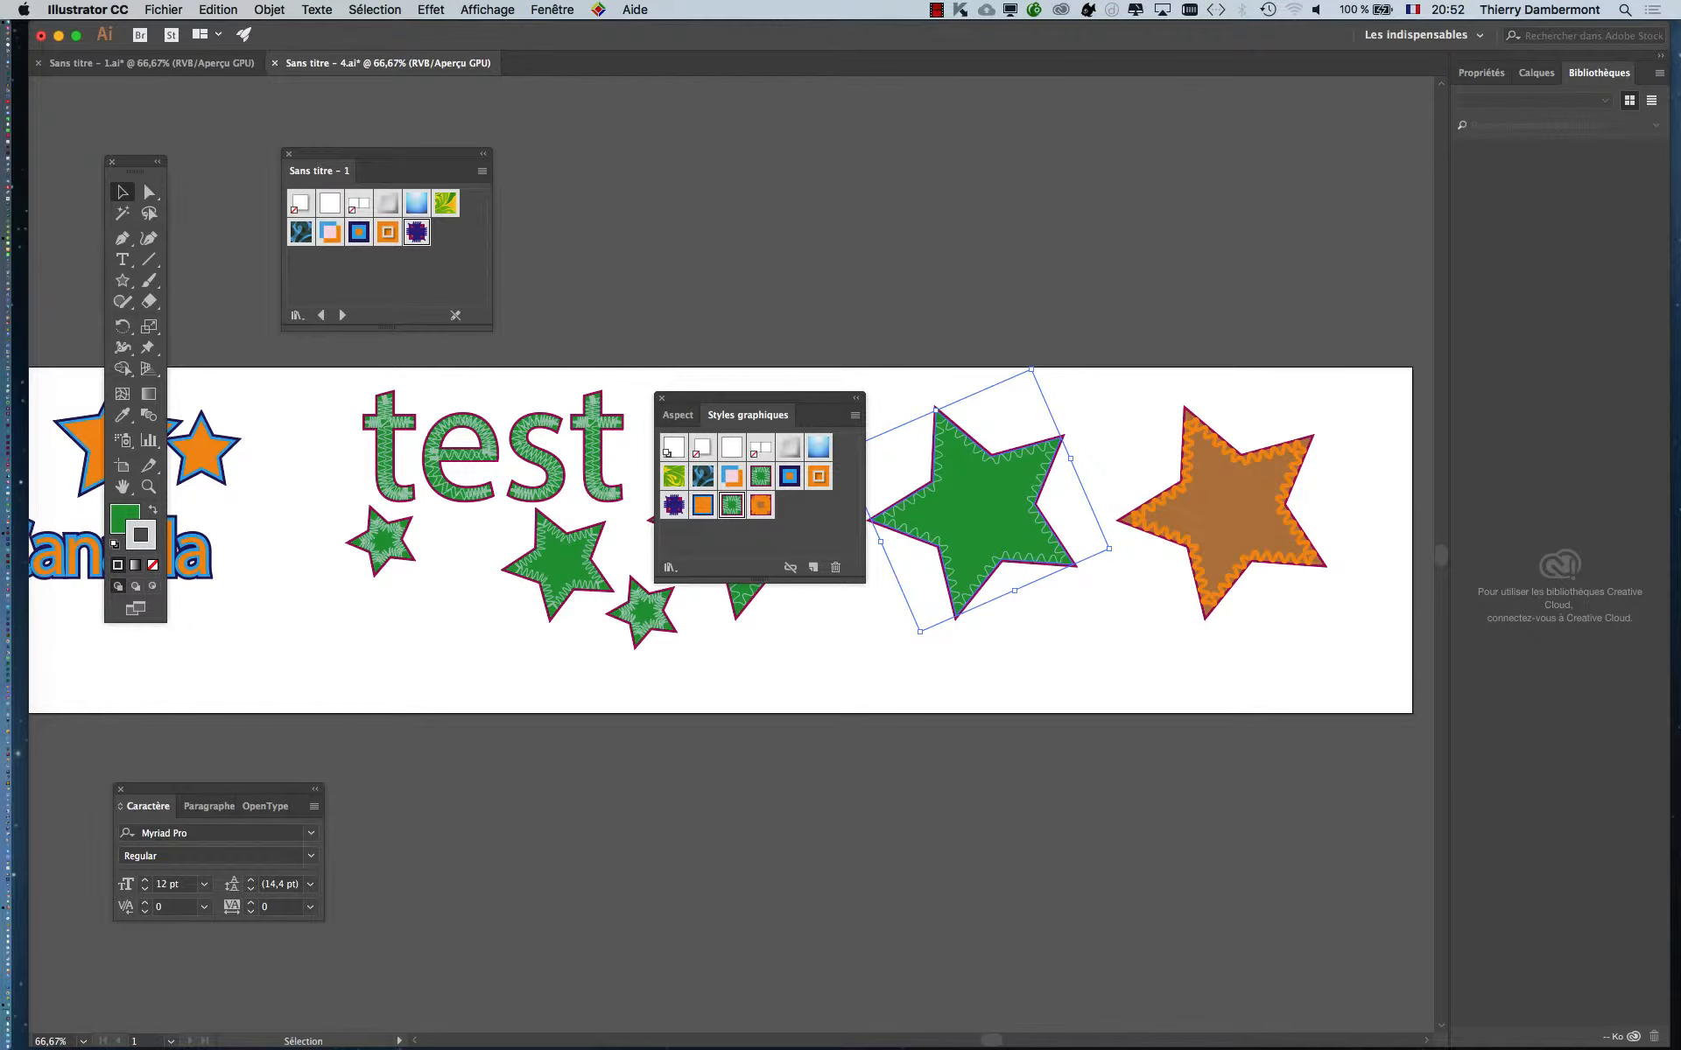
Step: Redefine the green zigzag style shared by the test text and stars with the large brown star's appearance
drag(757, 398, 875, 194)
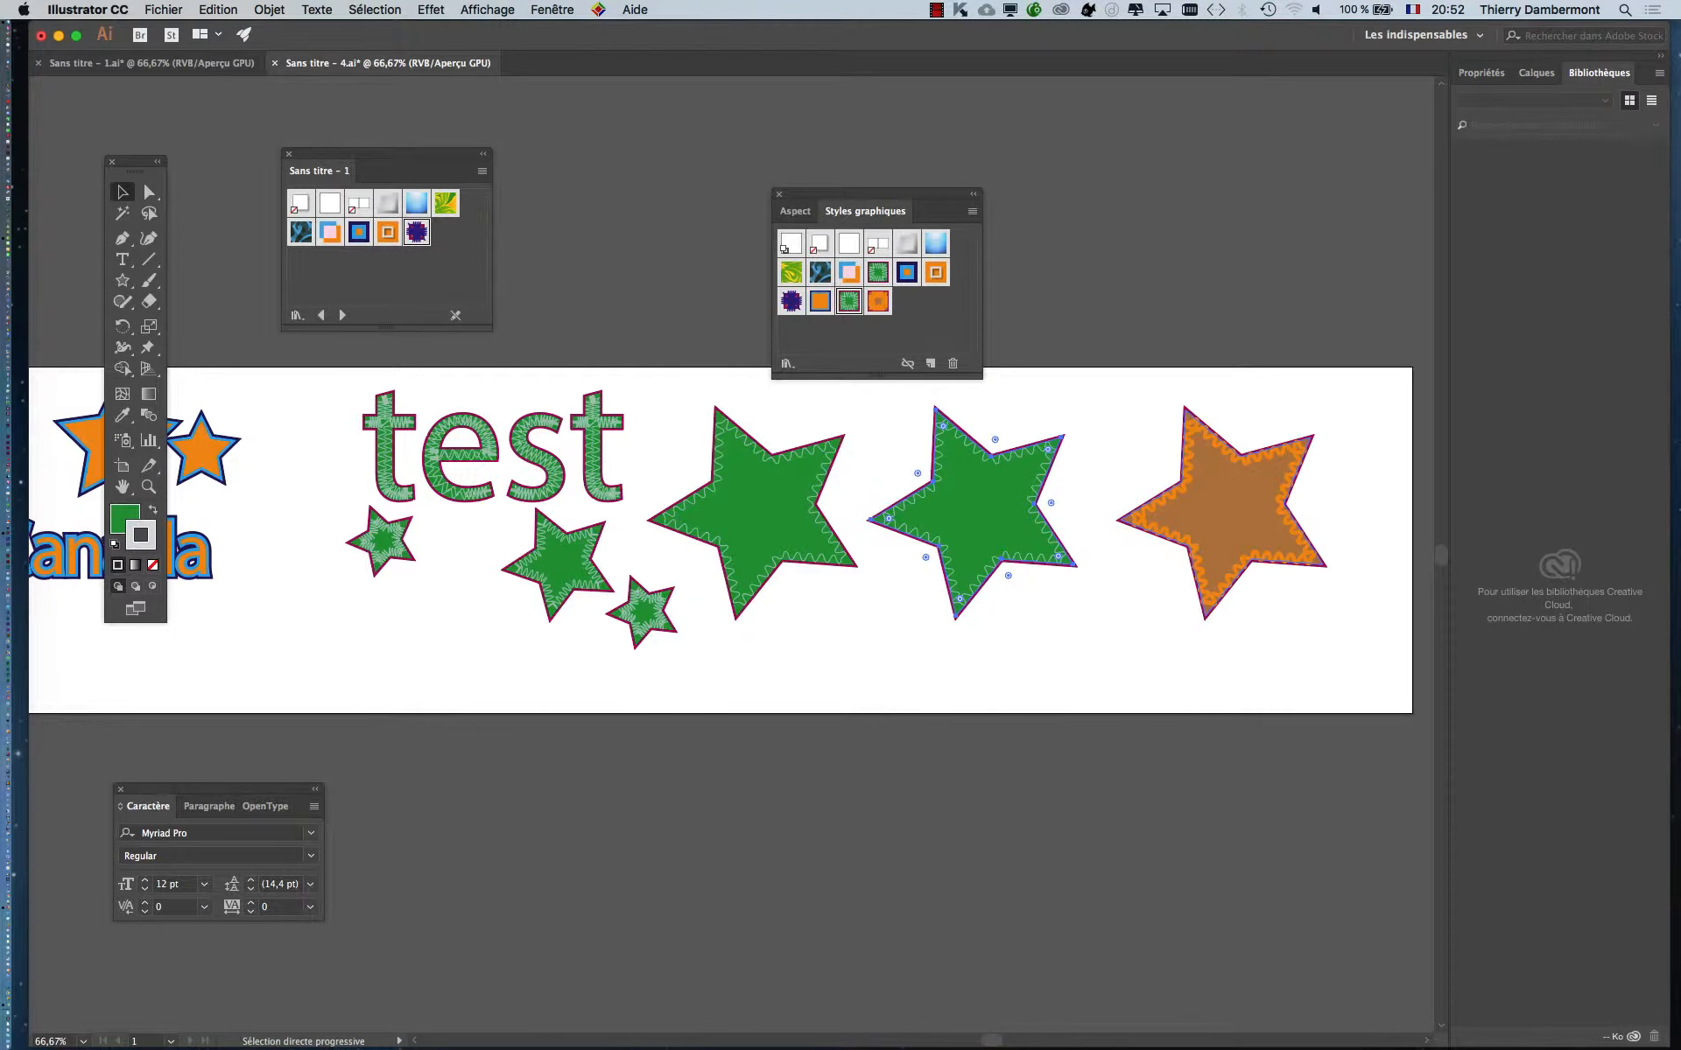
key(v)
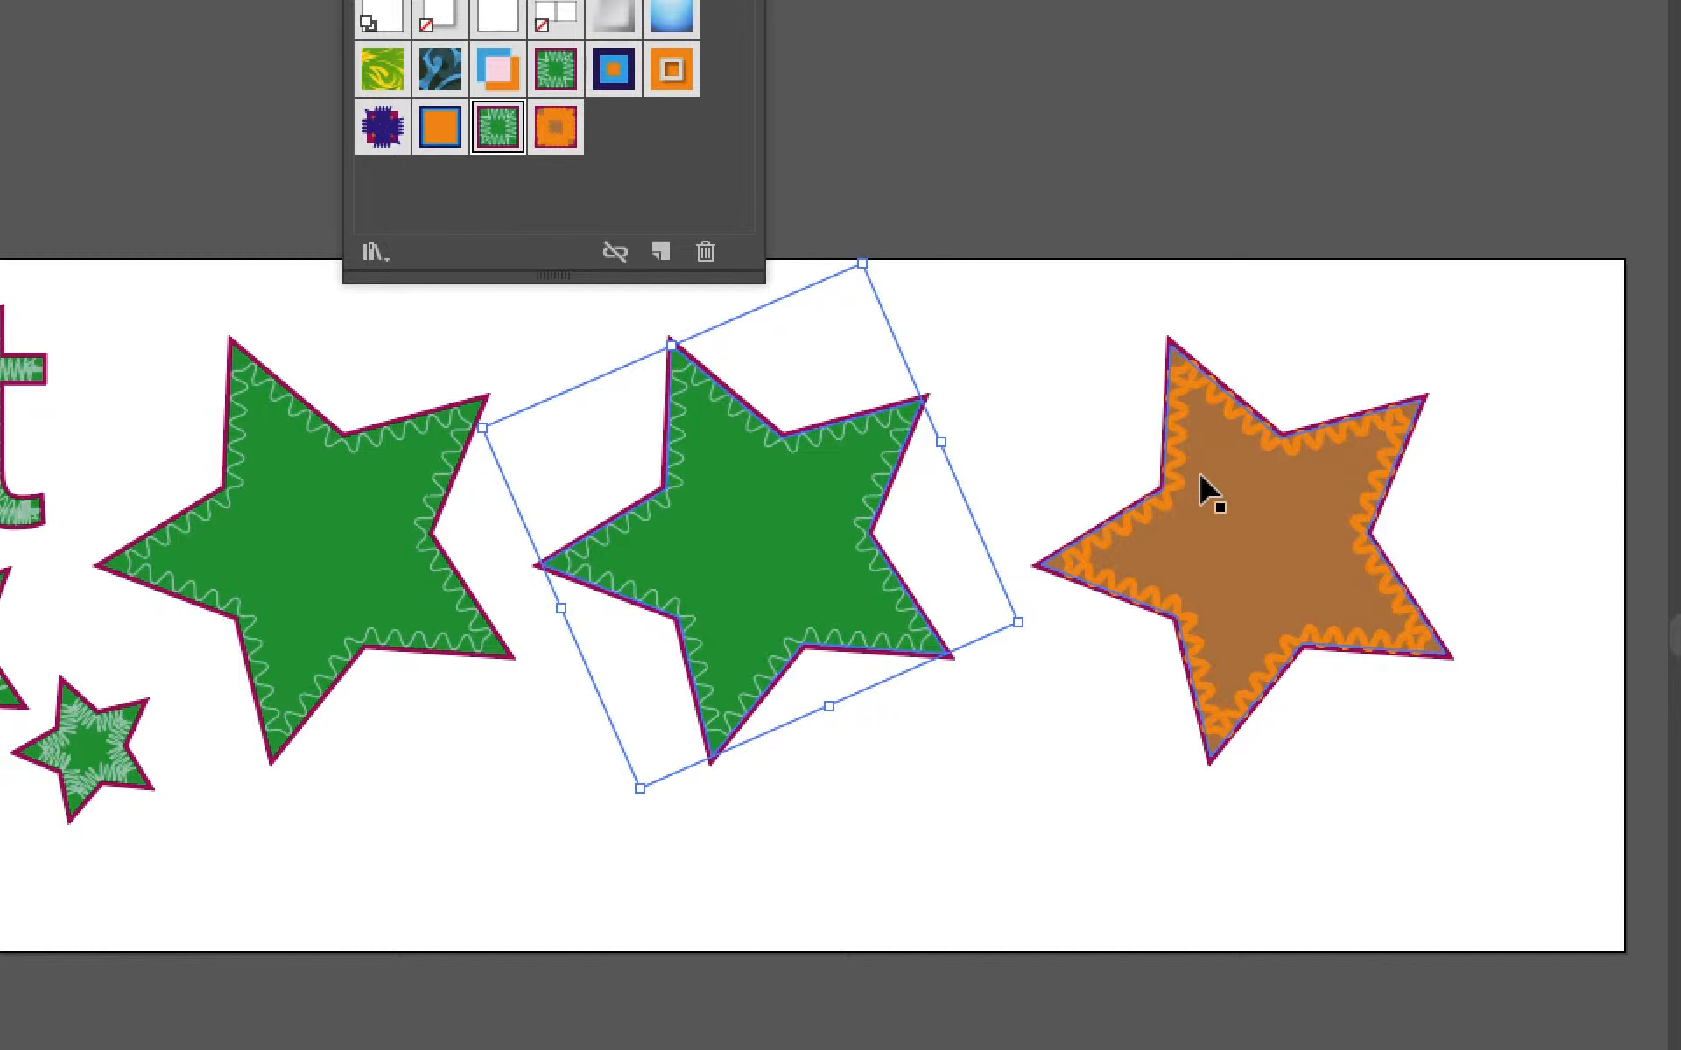
click(1201, 477)
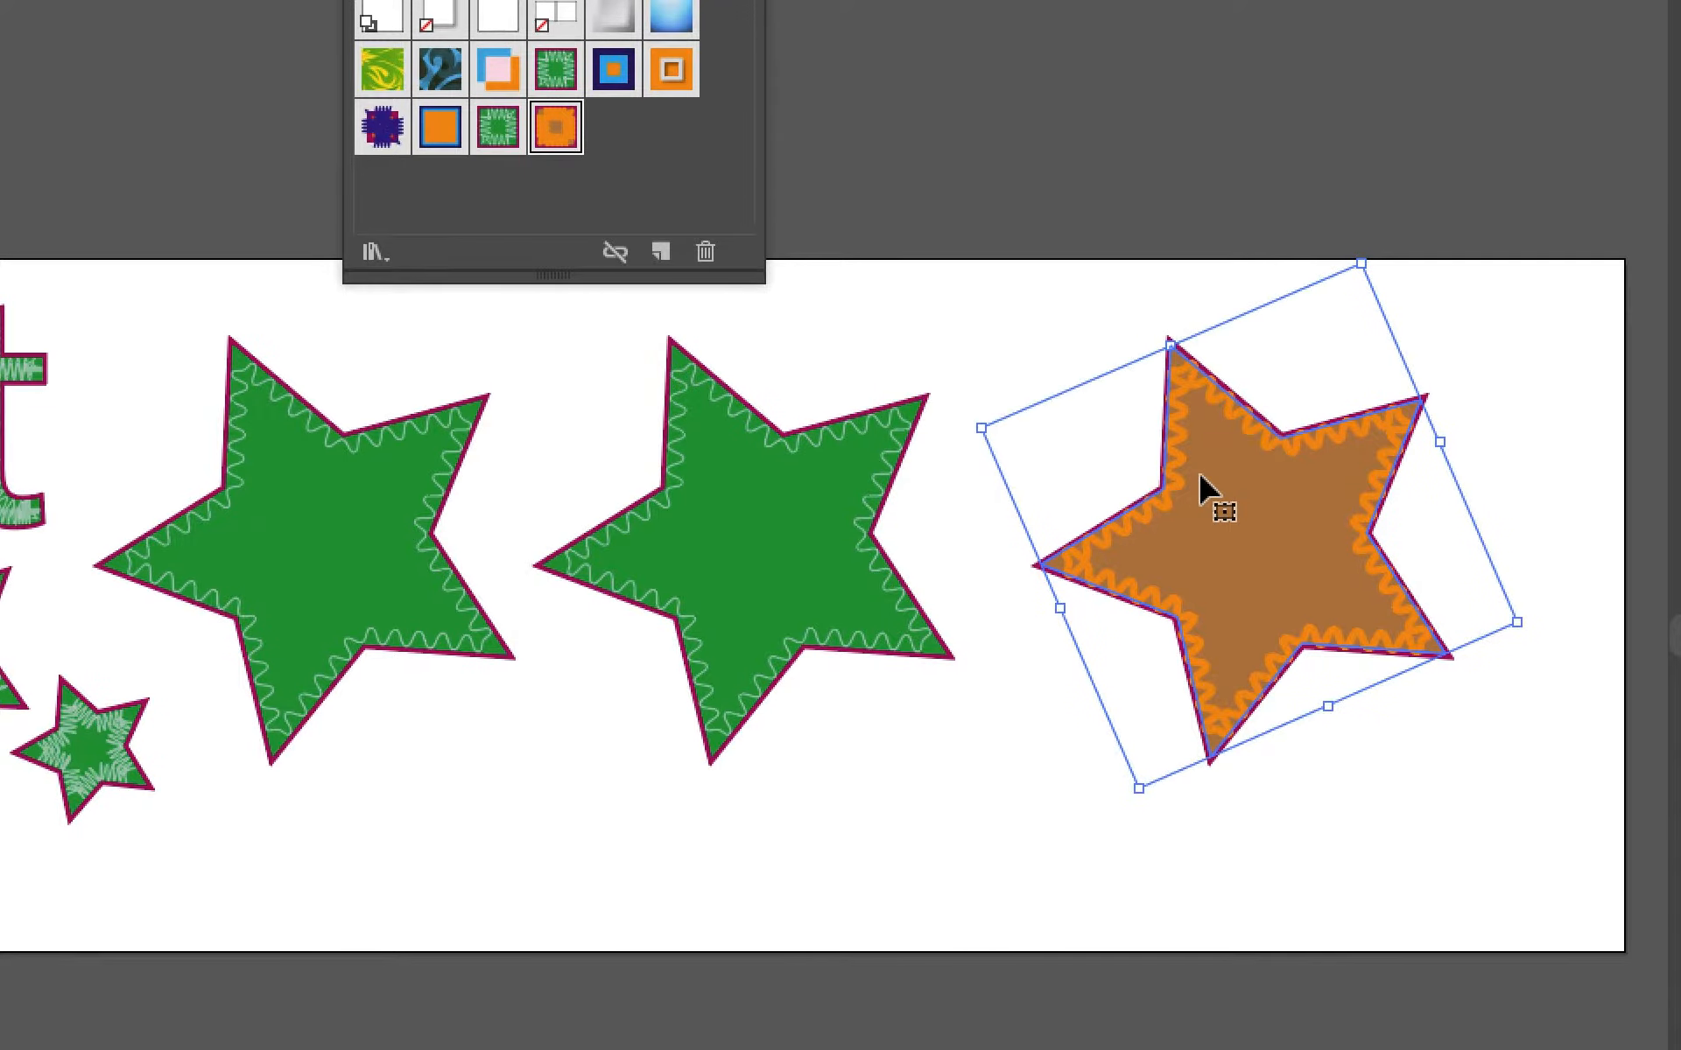
drag(1201, 477, 500, 174)
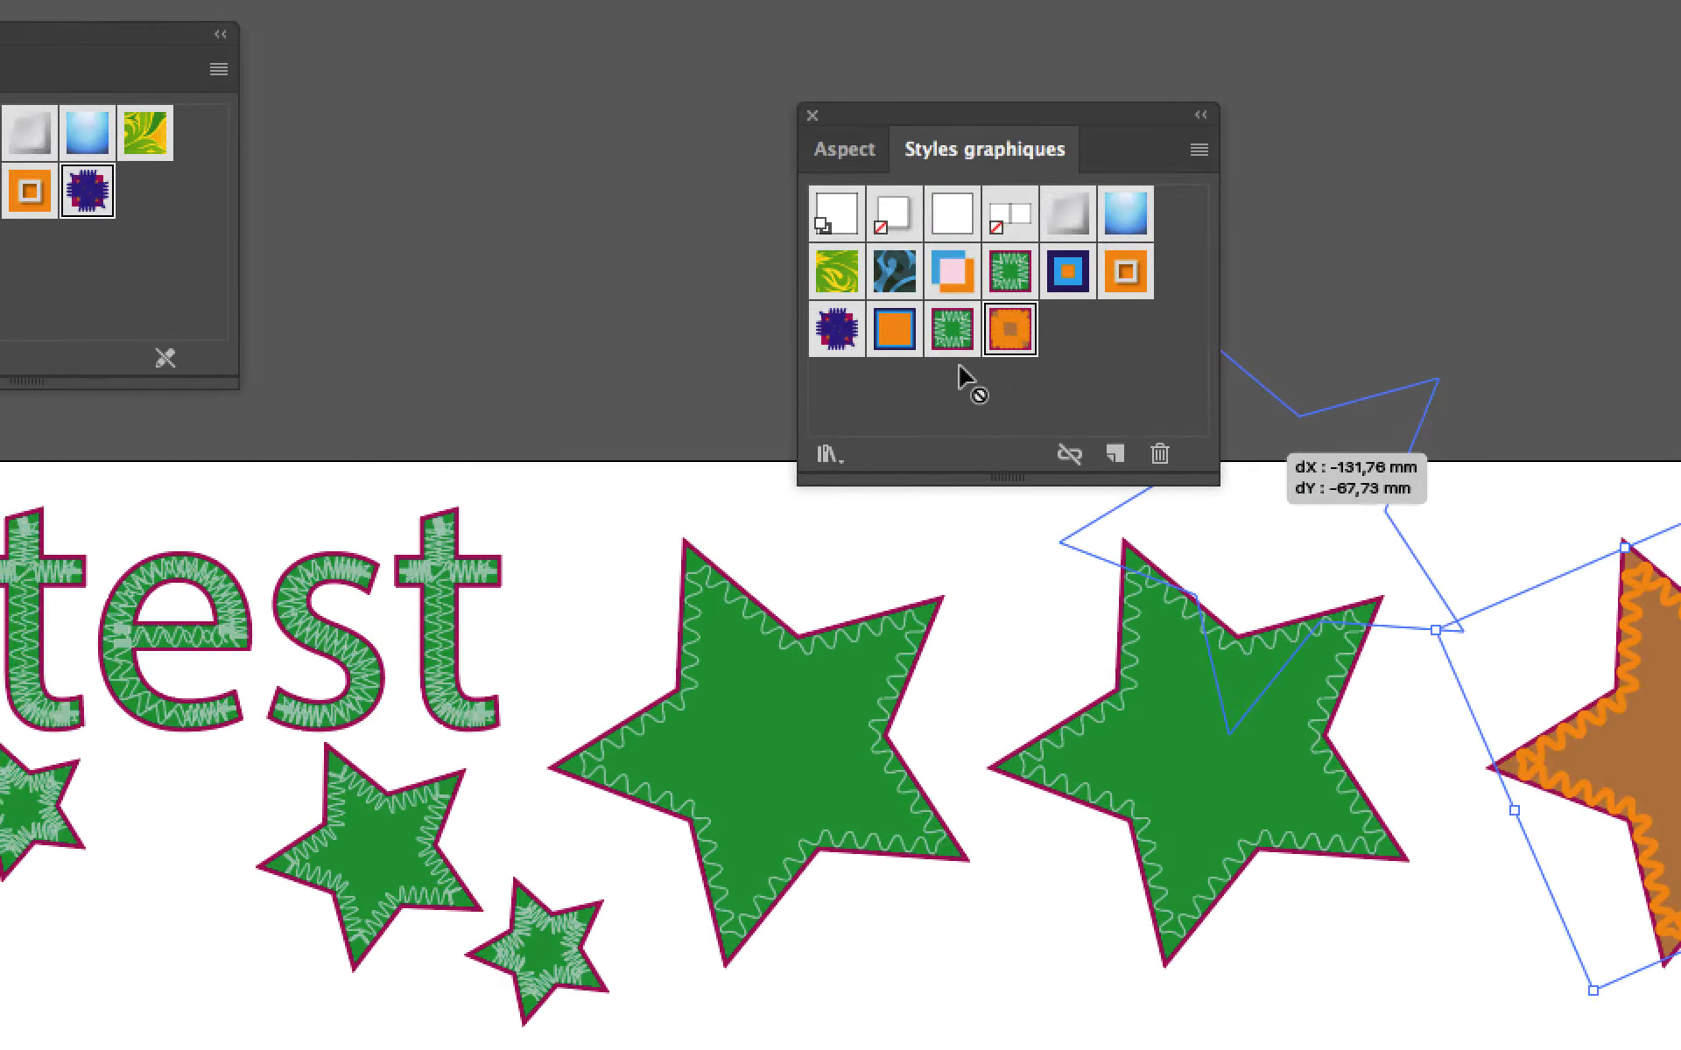
drag(966, 385, 959, 362)
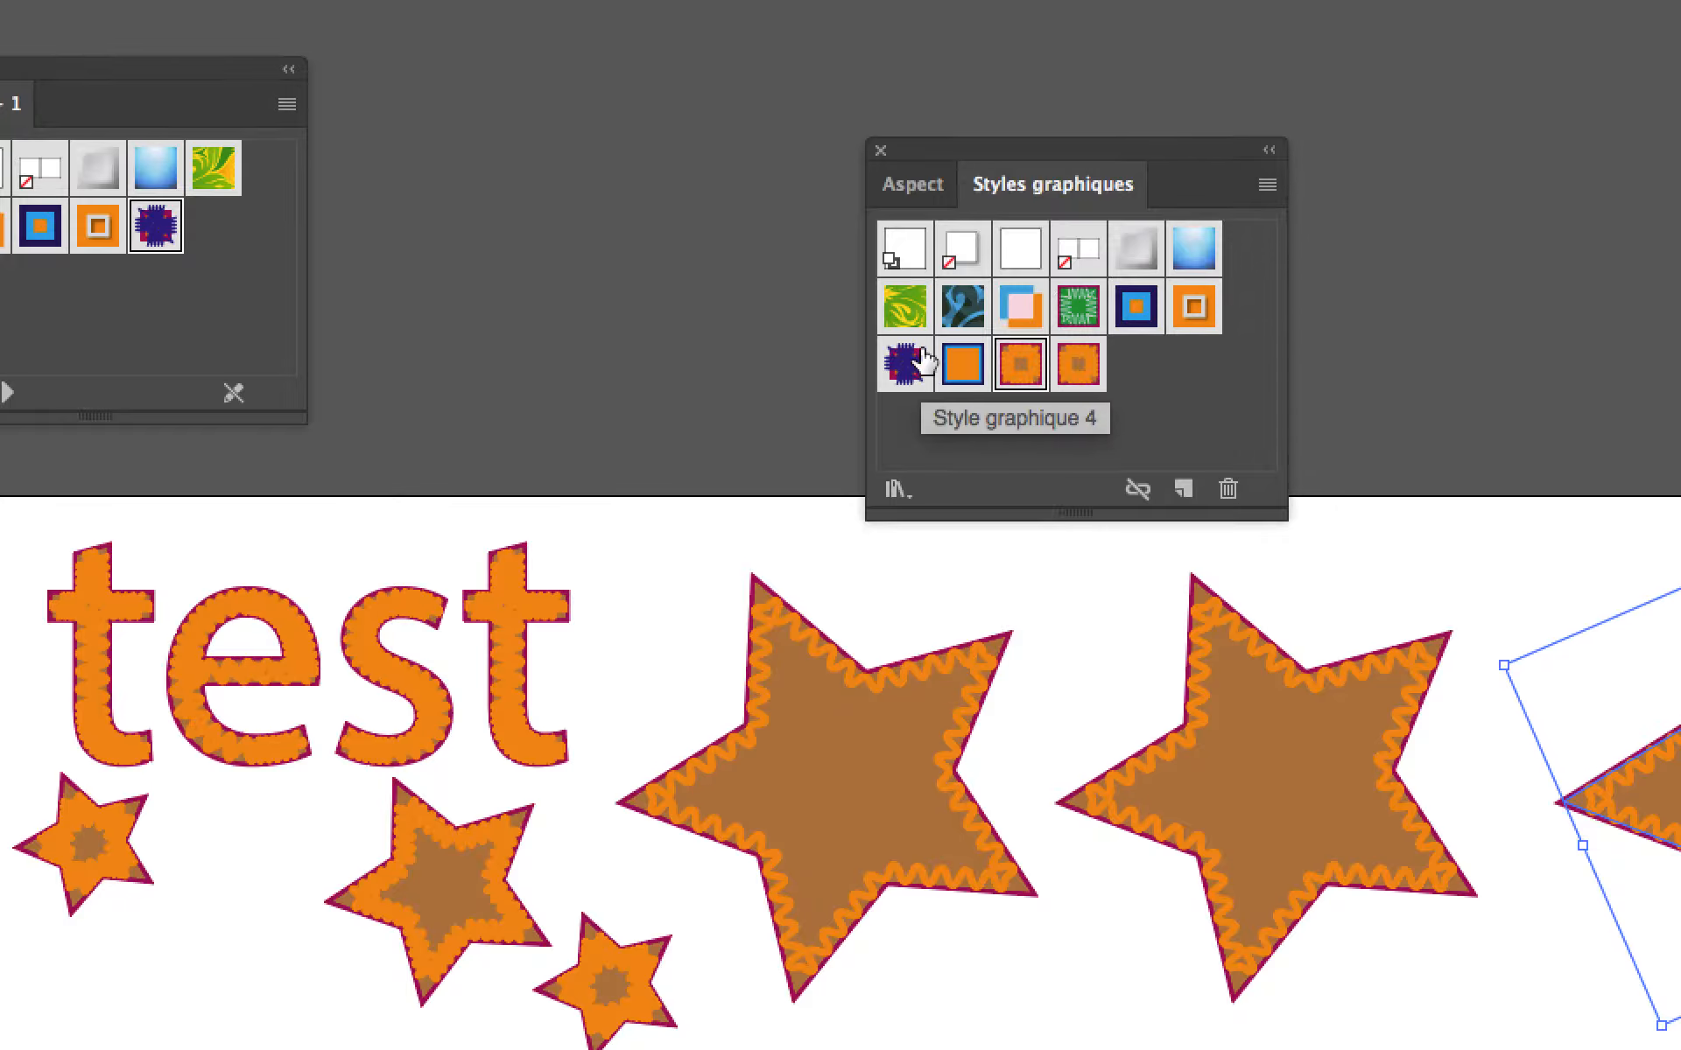
Step: Apply the dark blue swirl style to the rightmost star and redefine the brown zigzag style shared by the other artwork with it
click(795, 296)
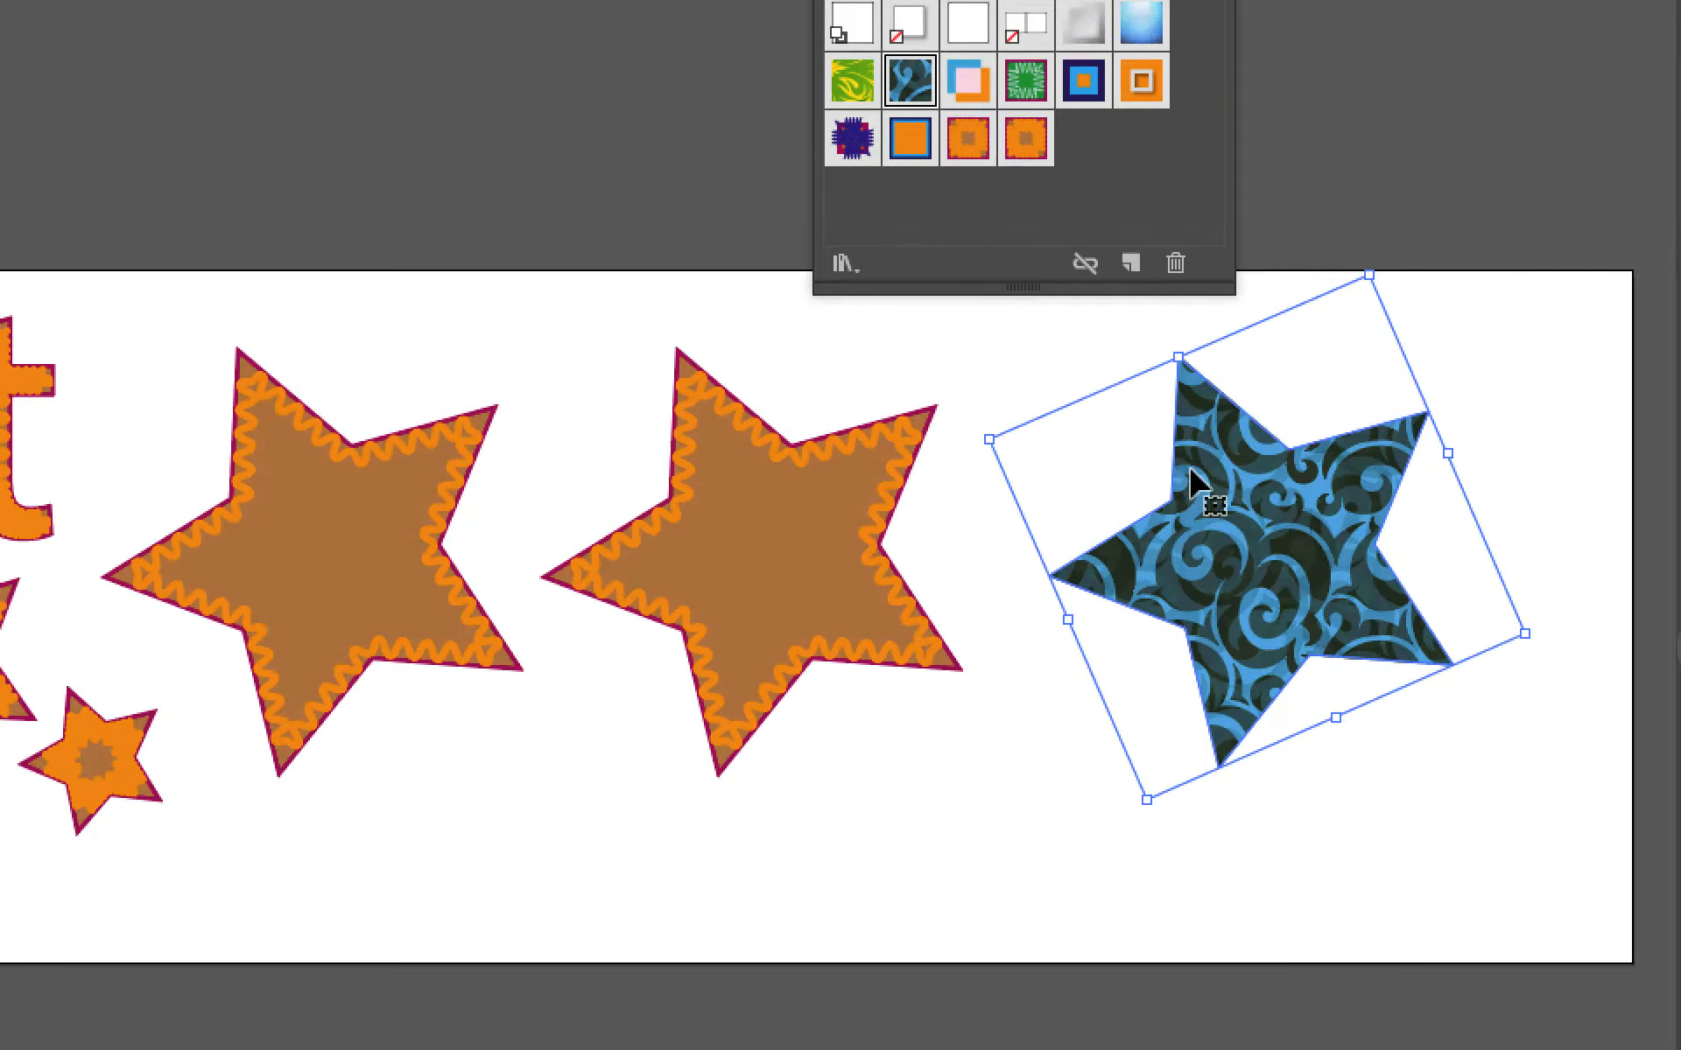
drag(1192, 480, 994, 238)
drag(1122, 385, 1095, 302)
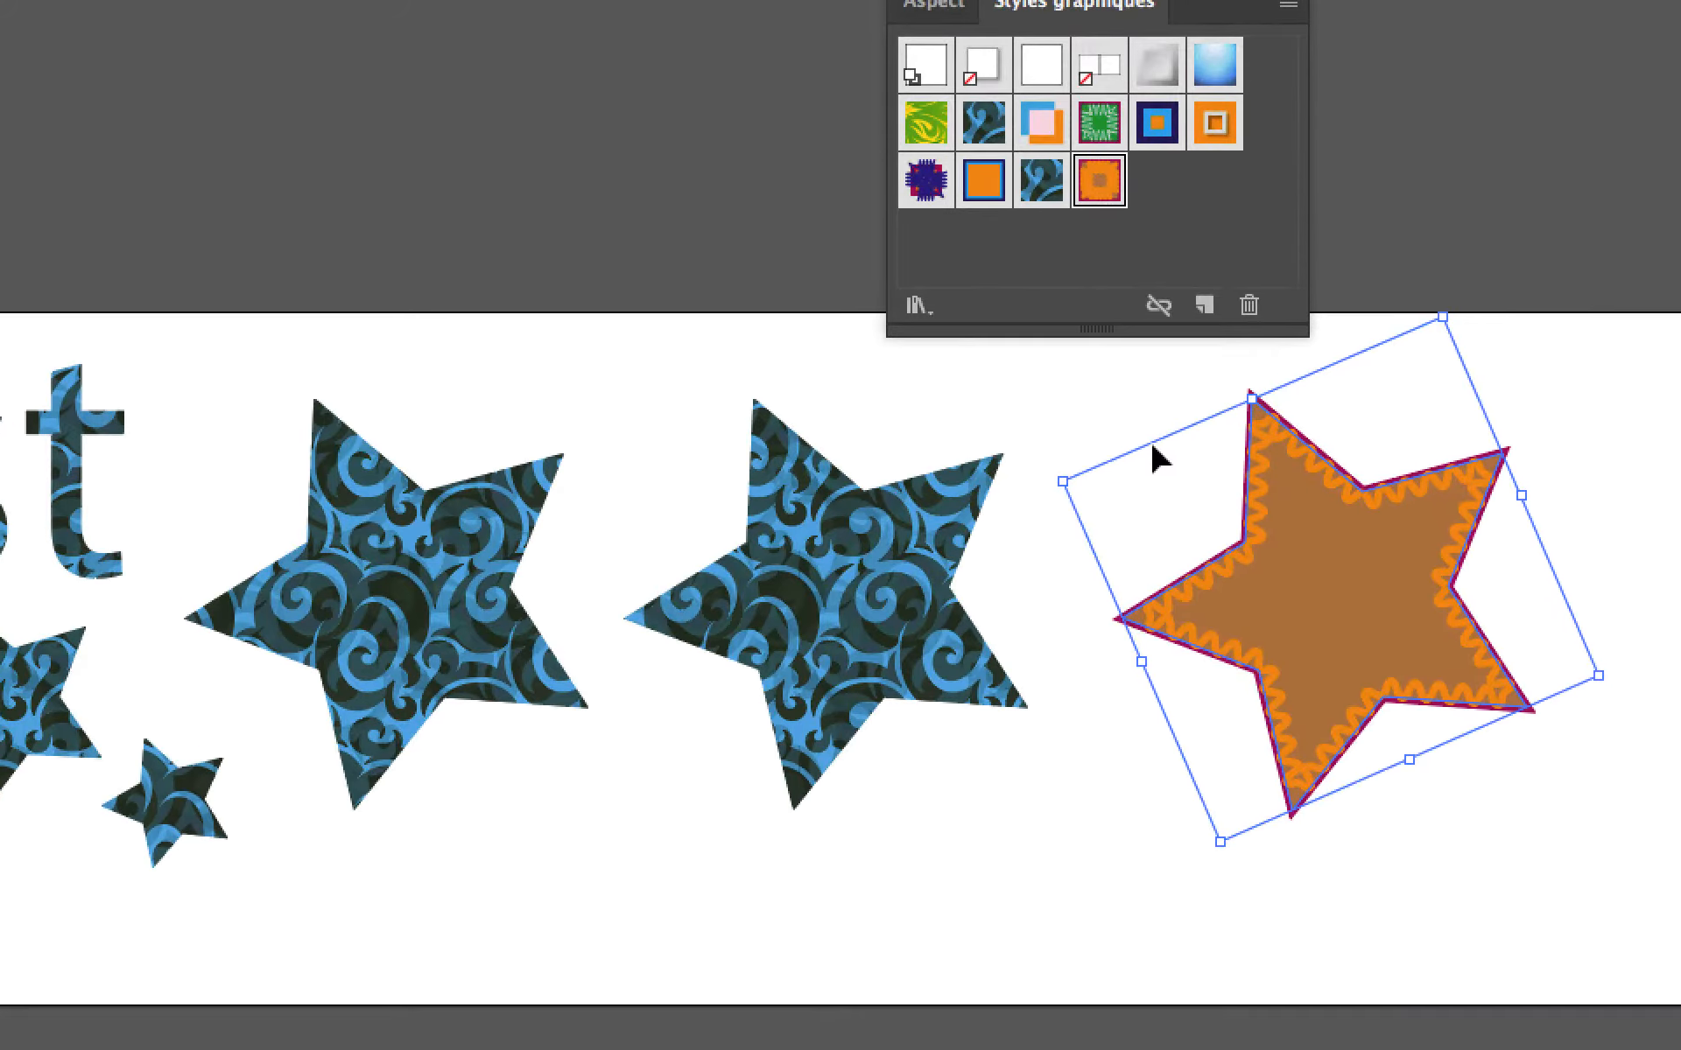
Step: Redefine the swirl style shared by the test text and stars with the rightmost brown star's appearance
drag(1294, 714, 1117, 366)
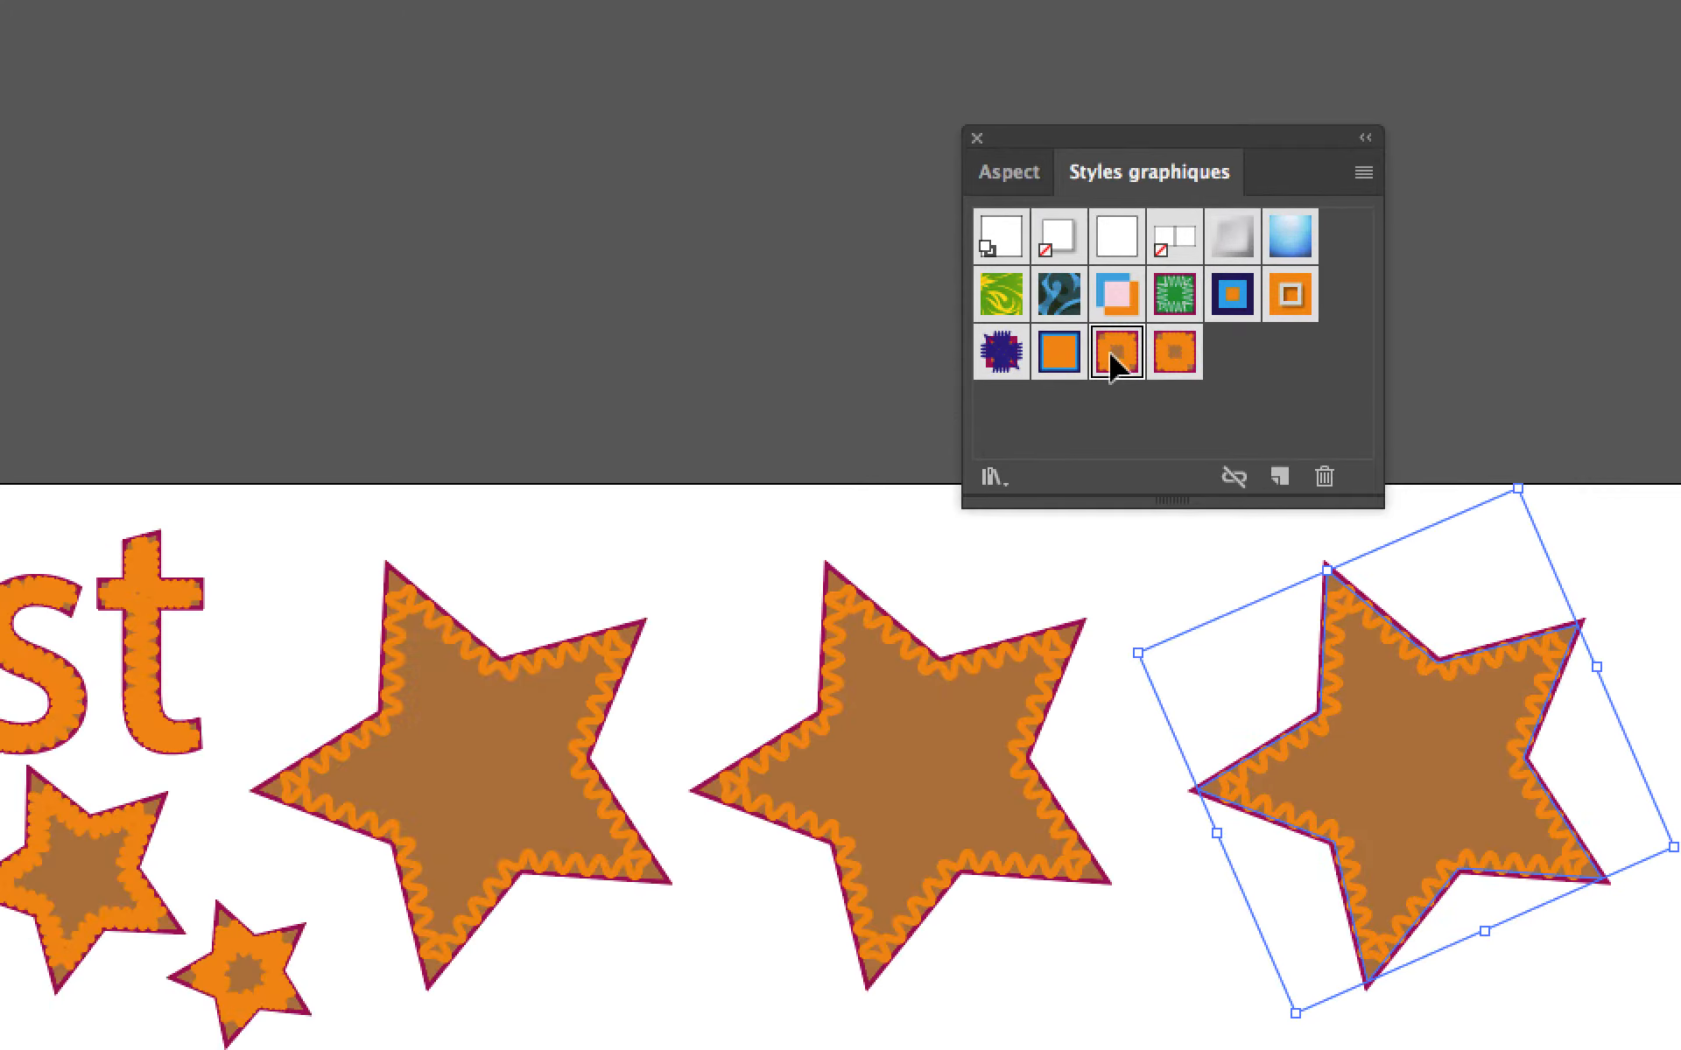